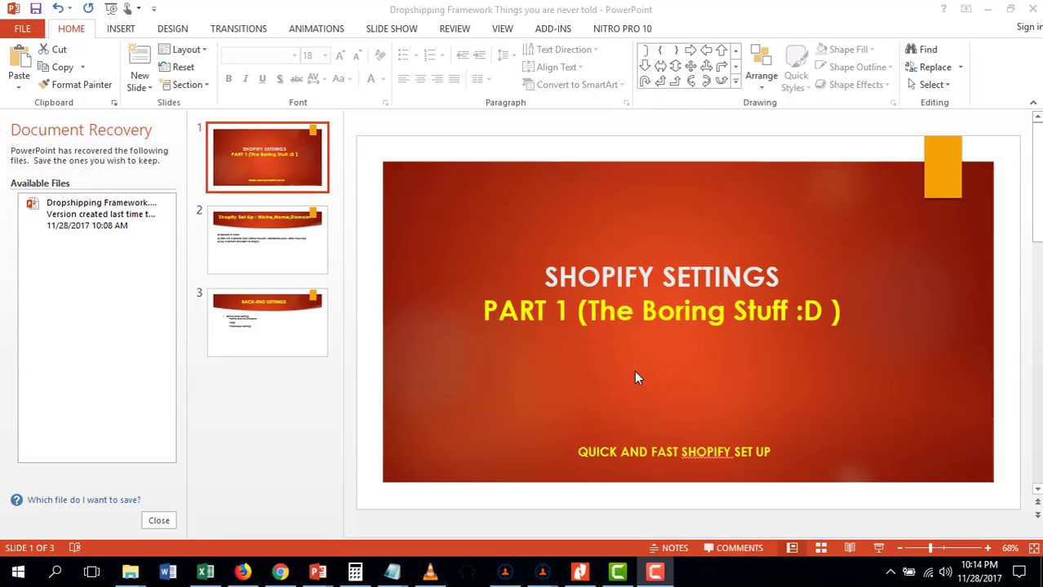
- Review the Niche, Name, Domain and Back-End Settings slides, return to the title slide, then switch to Firefox
left_click(349, 288)
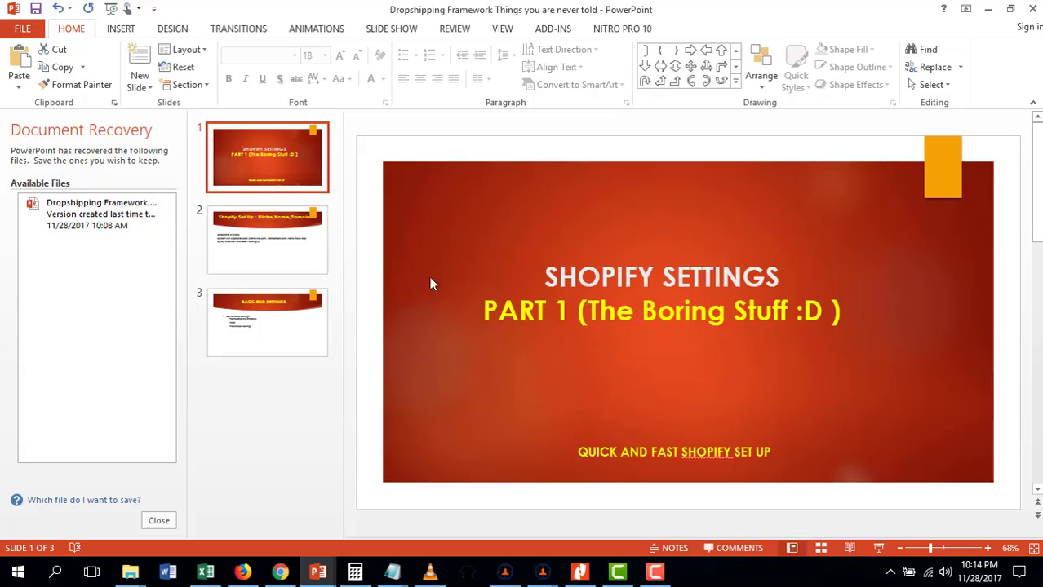
left_click(275, 232)
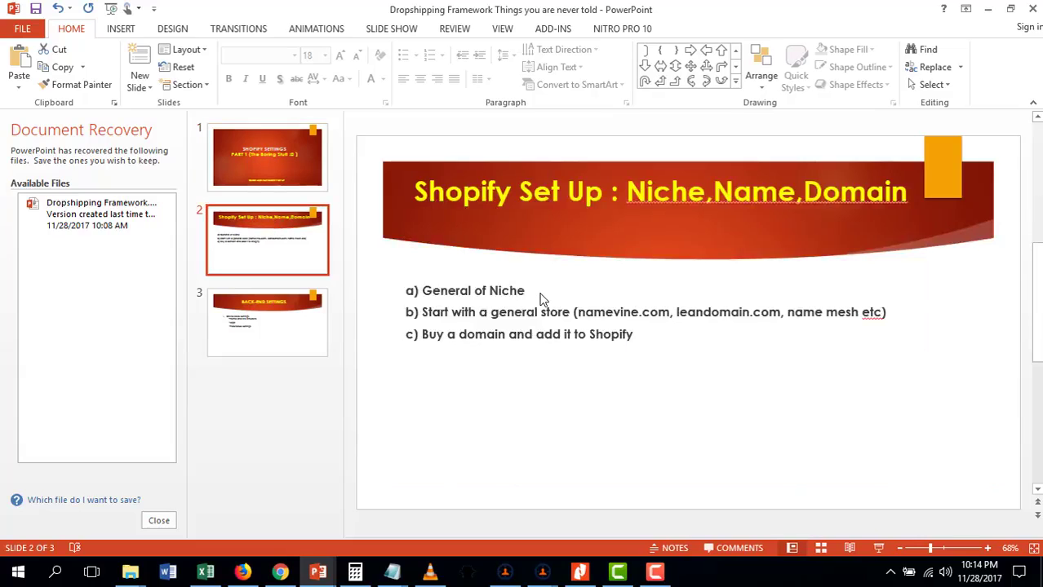
left_click(287, 324)
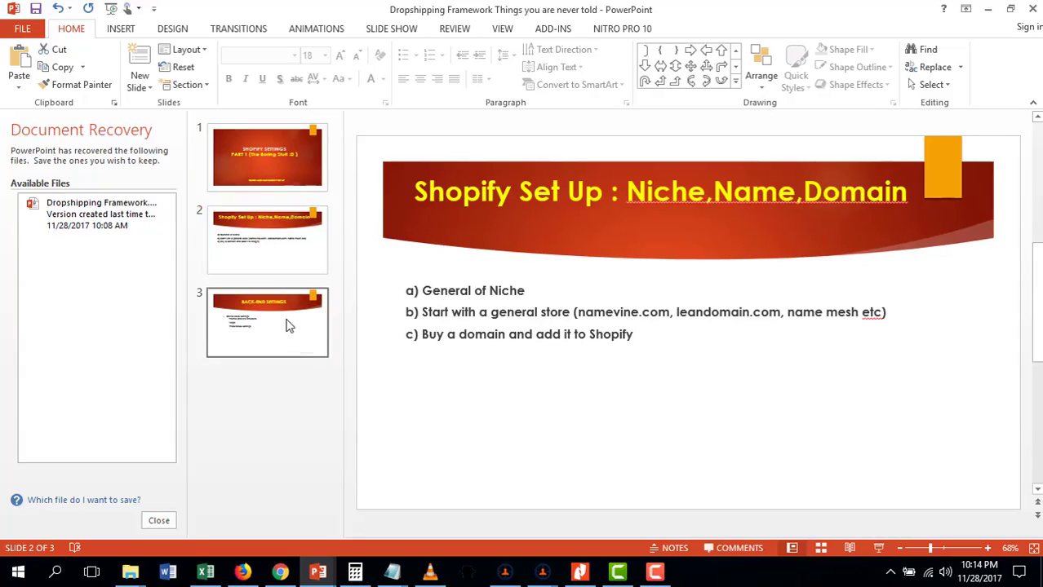
left_click(277, 181)
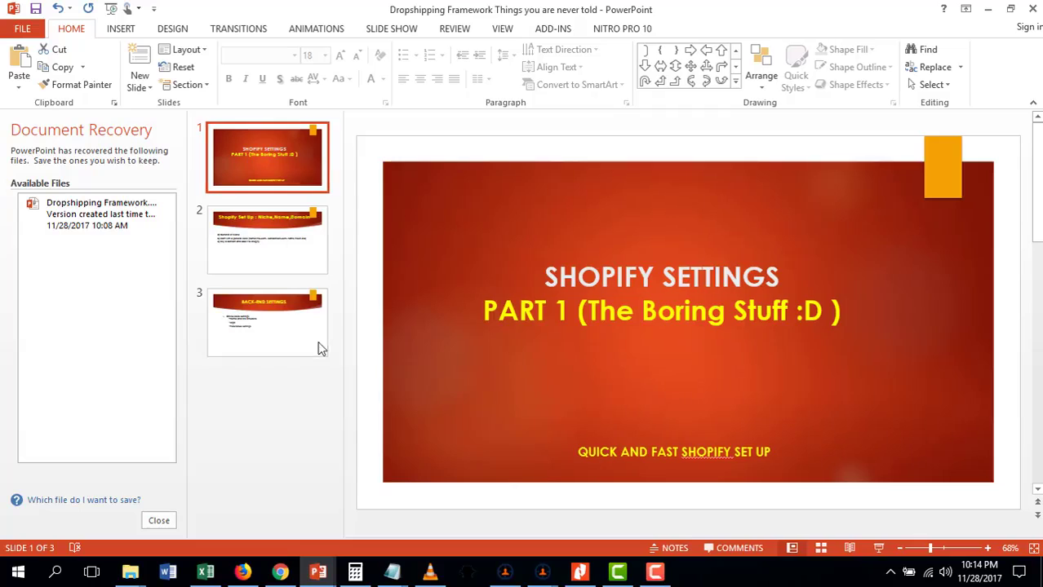
left_click(249, 578)
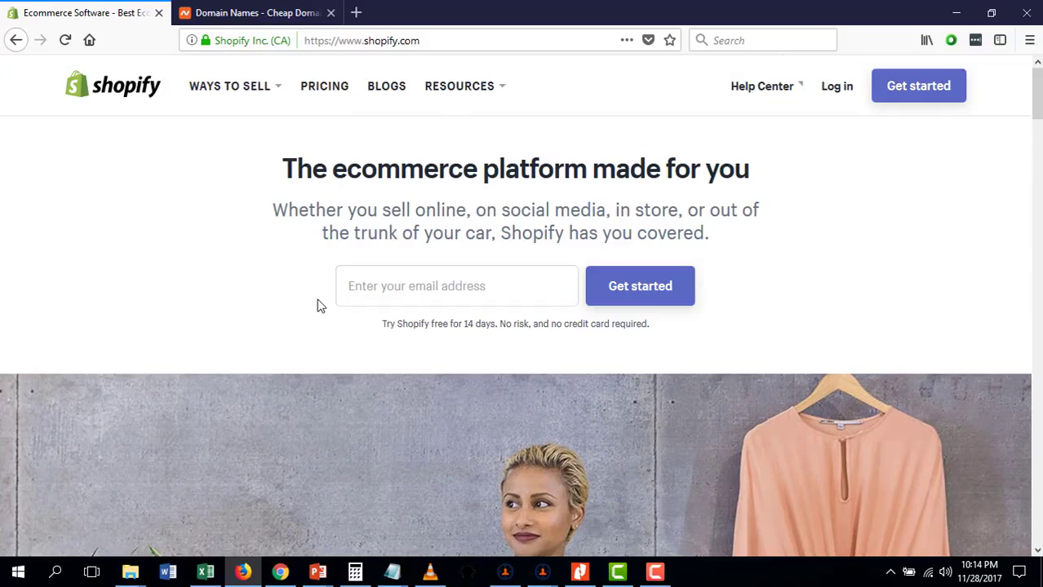
scroll(318, 306, "down", 2)
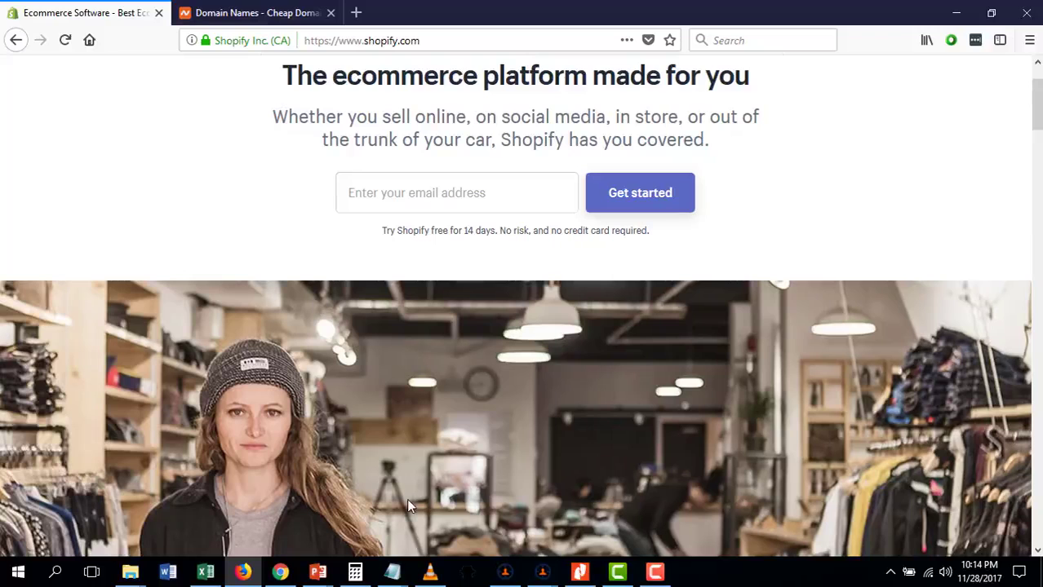
scroll(520, 305, "up", 2)
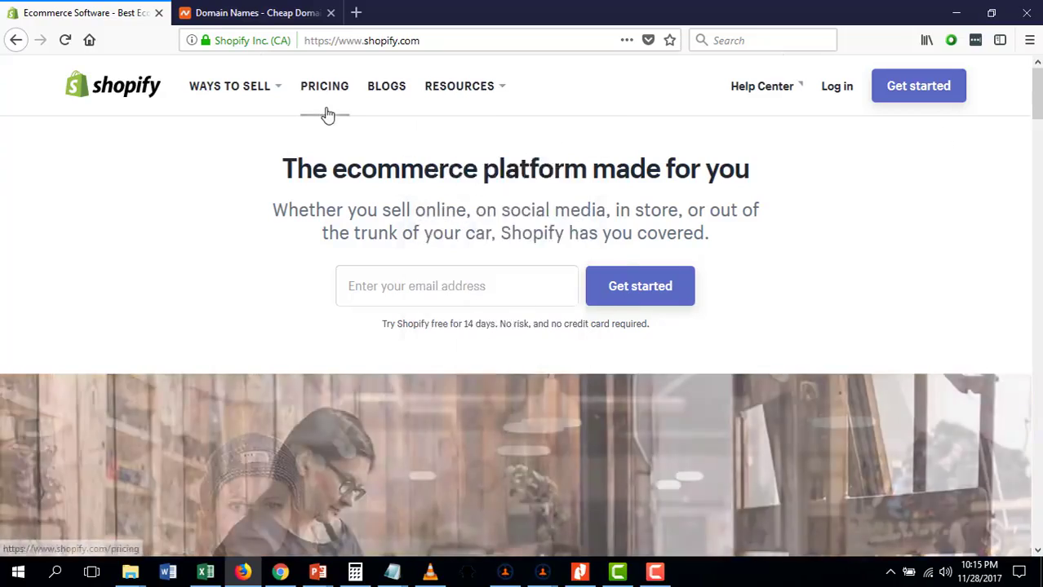
- Open the App store link from the Resources menu in a new tab
mouse_move(507, 94)
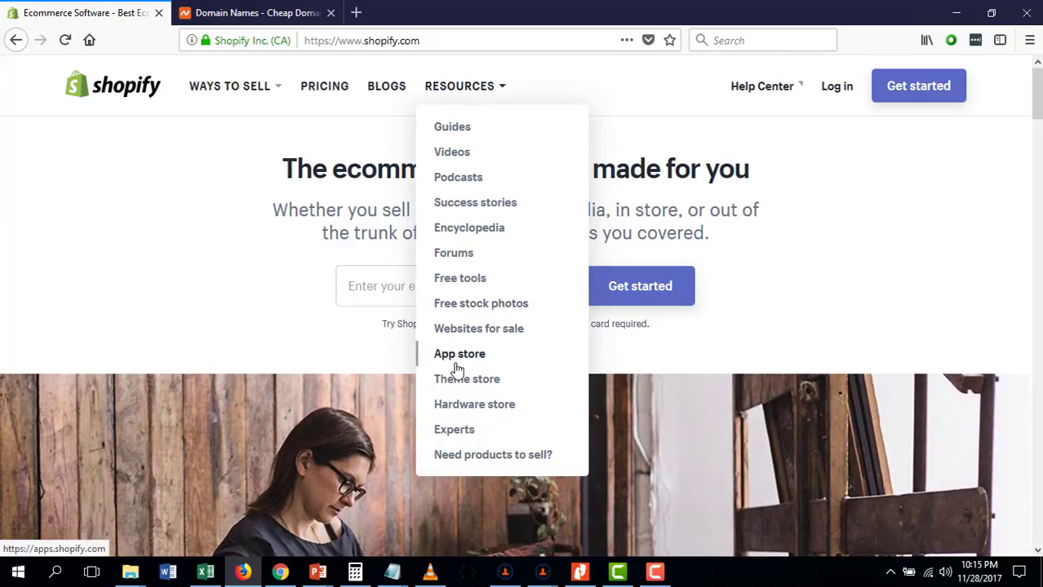
right_click(457, 369)
left_click(497, 374)
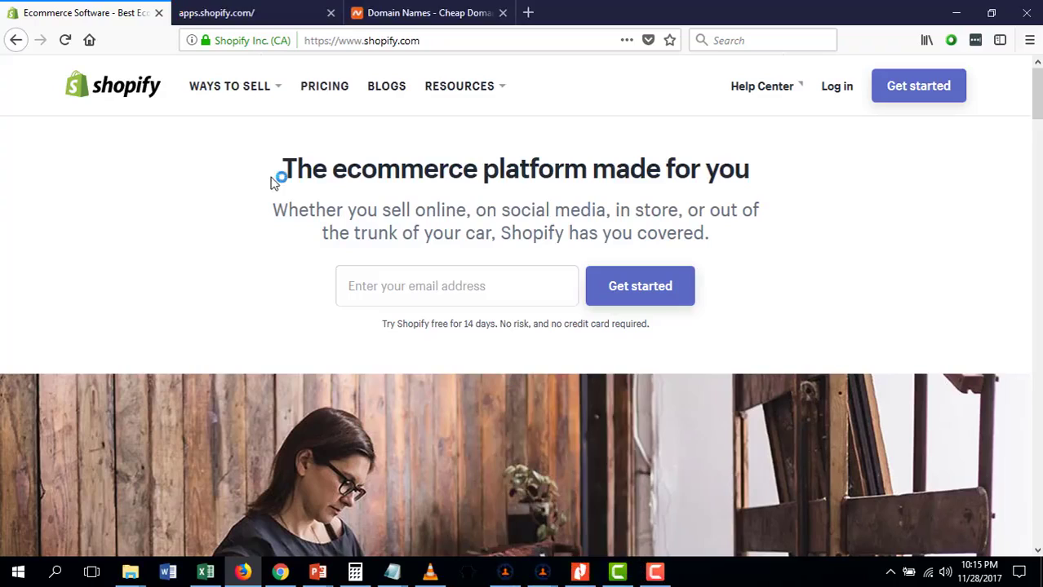
- Switch to the apps.shopify.com tab and wait for the App Store page to load
left_click(274, 15)
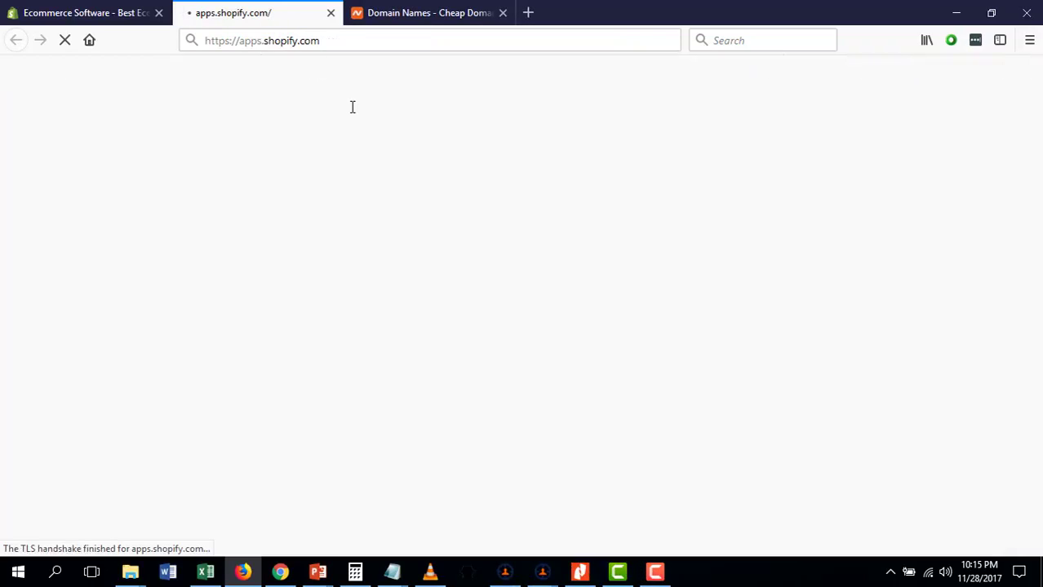
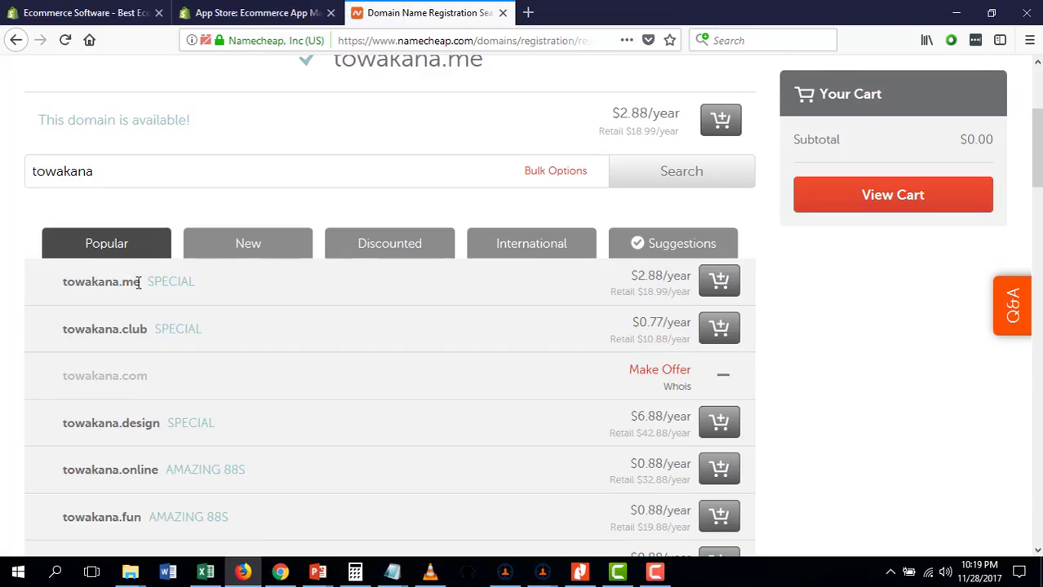
left_click_drag(120, 282, 62, 290)
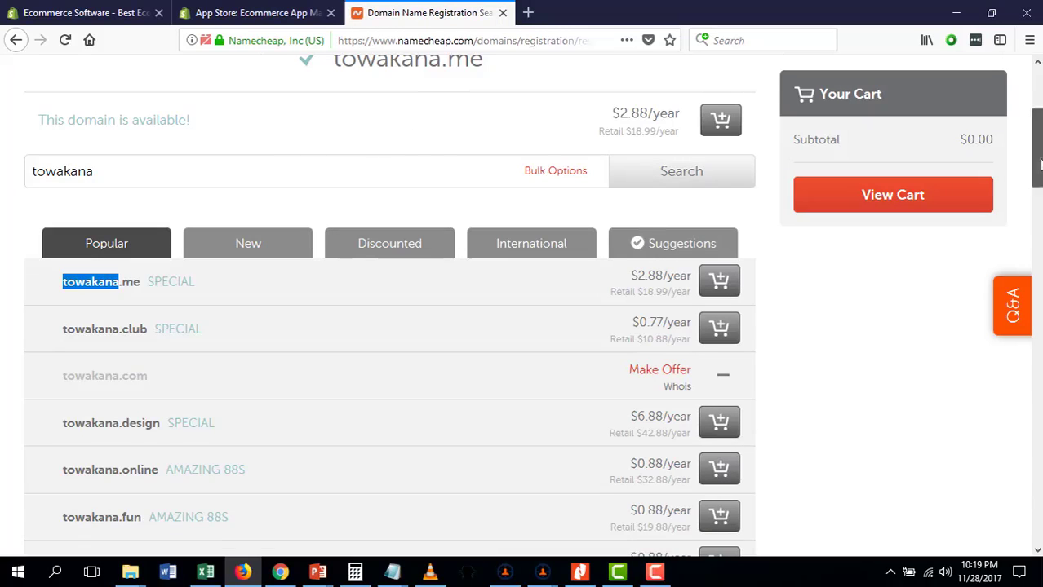
mouse_move(1039, 163)
left_mouse_down()
mouse_move(1039, 126)
mouse_move(1039, 174)
mouse_move(1039, 160)
left_mouse_up()
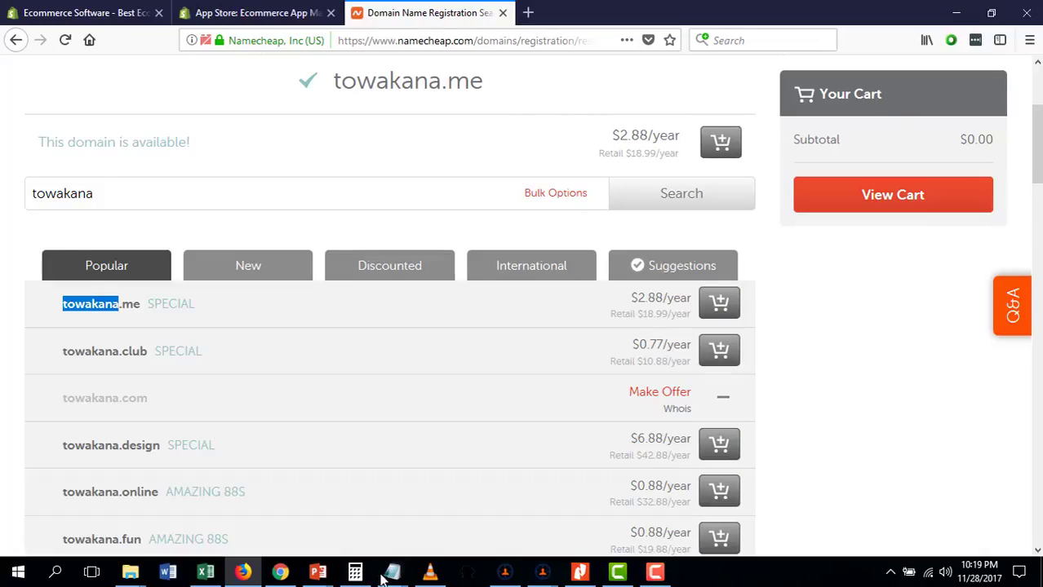
mouse_move(318, 573)
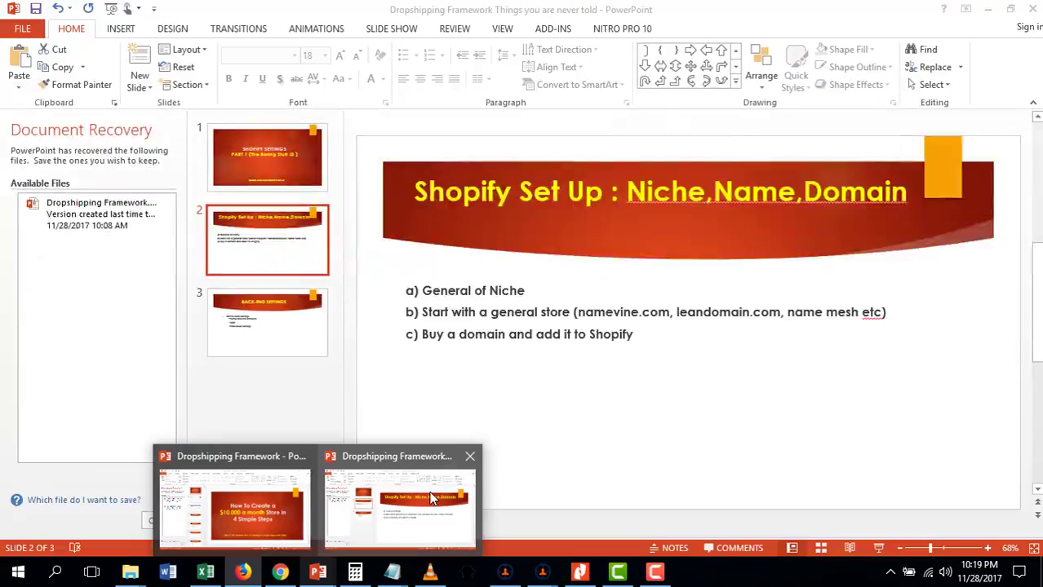
left_click(399, 510)
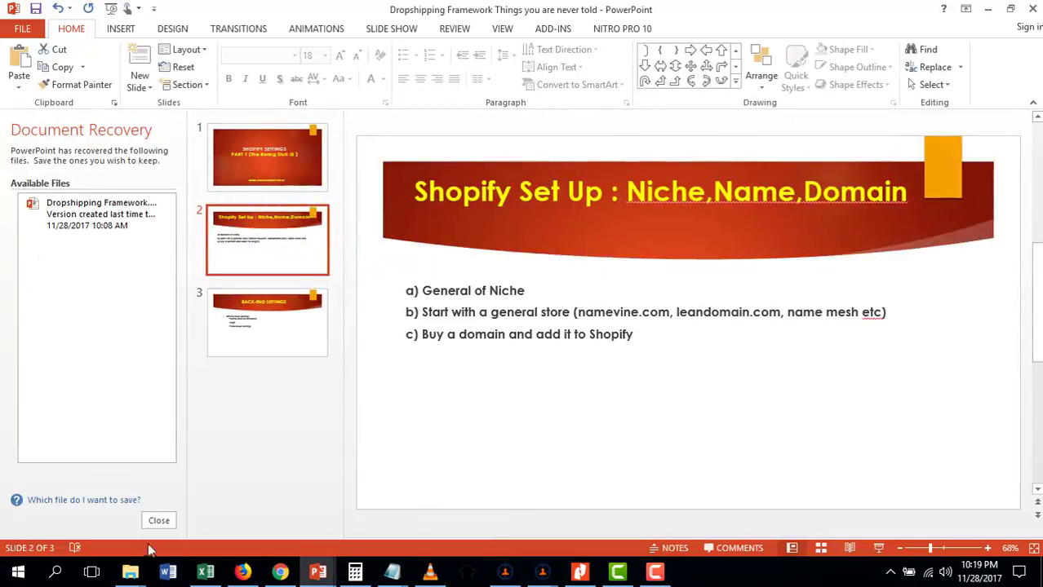
left_click(243, 573)
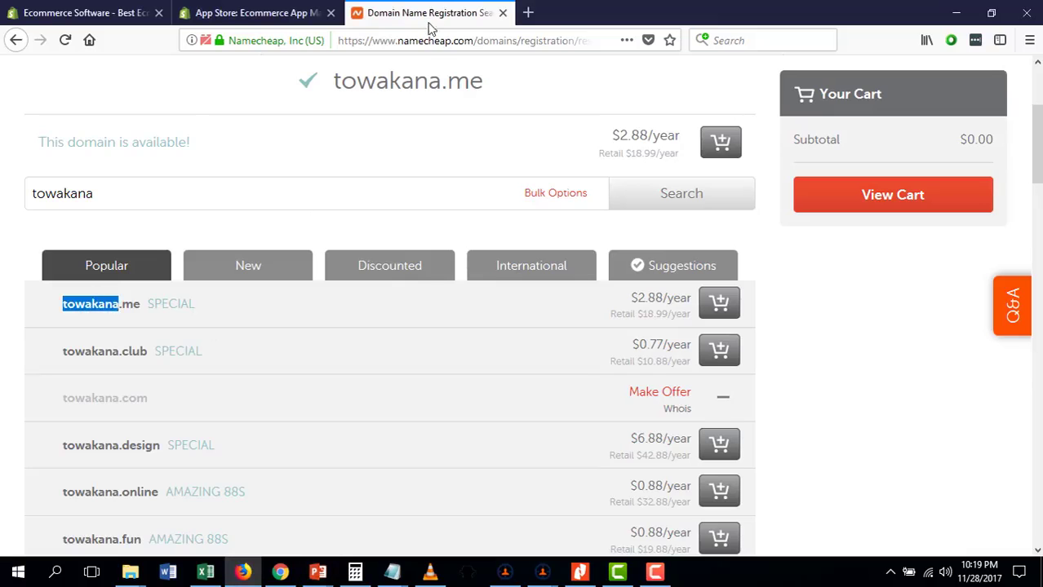
- Load namevine.com in the App Store browser tab
left_click(276, 20)
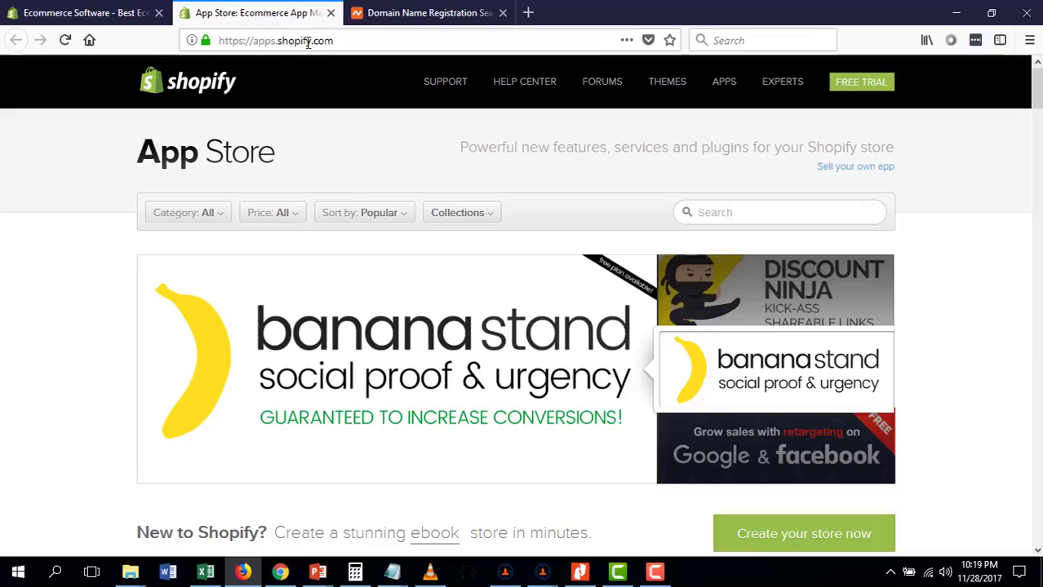
left_click(334, 43)
type("namevi")
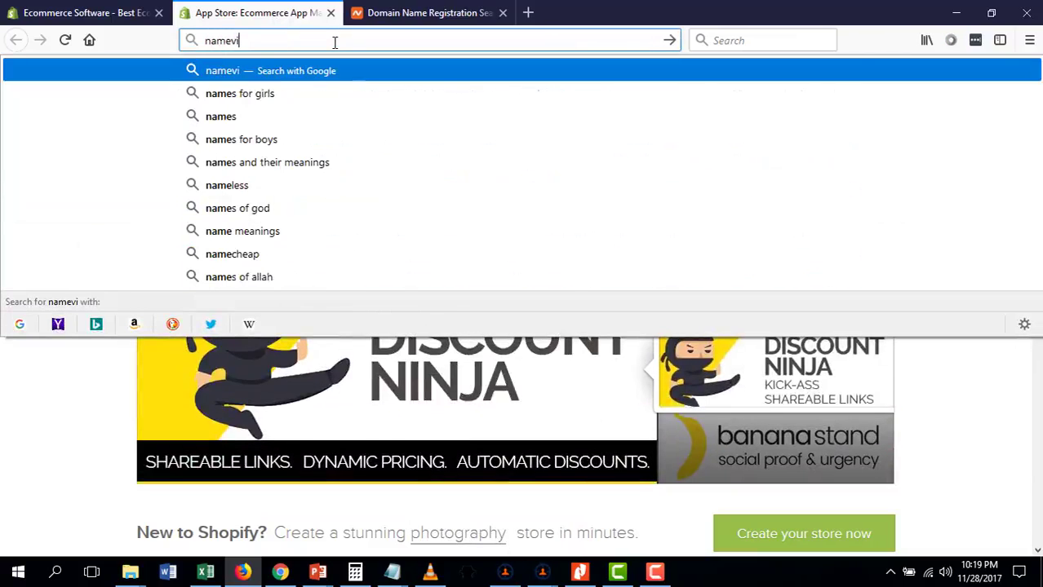
type("ne.com")
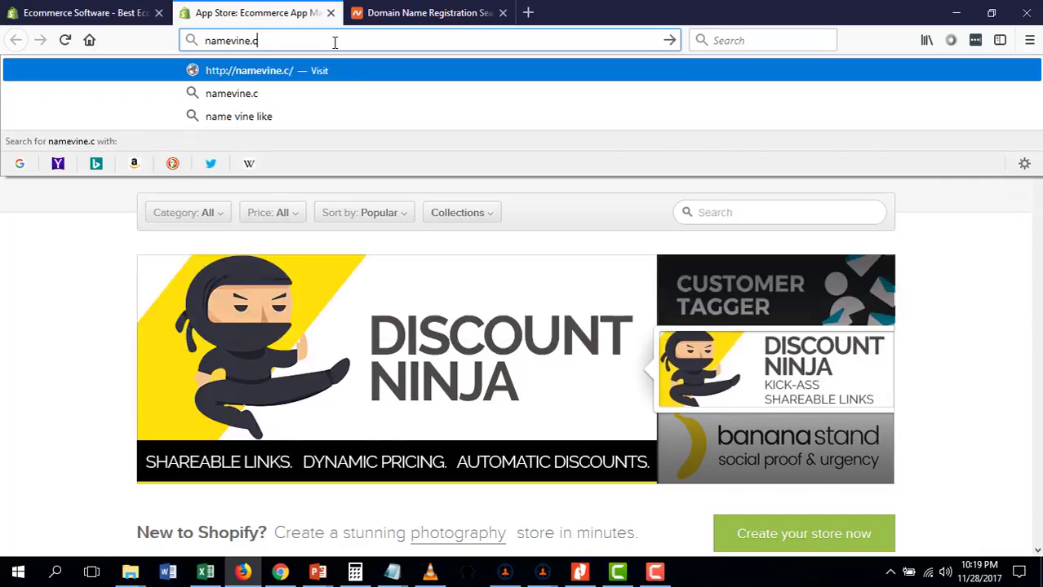
key("Return")
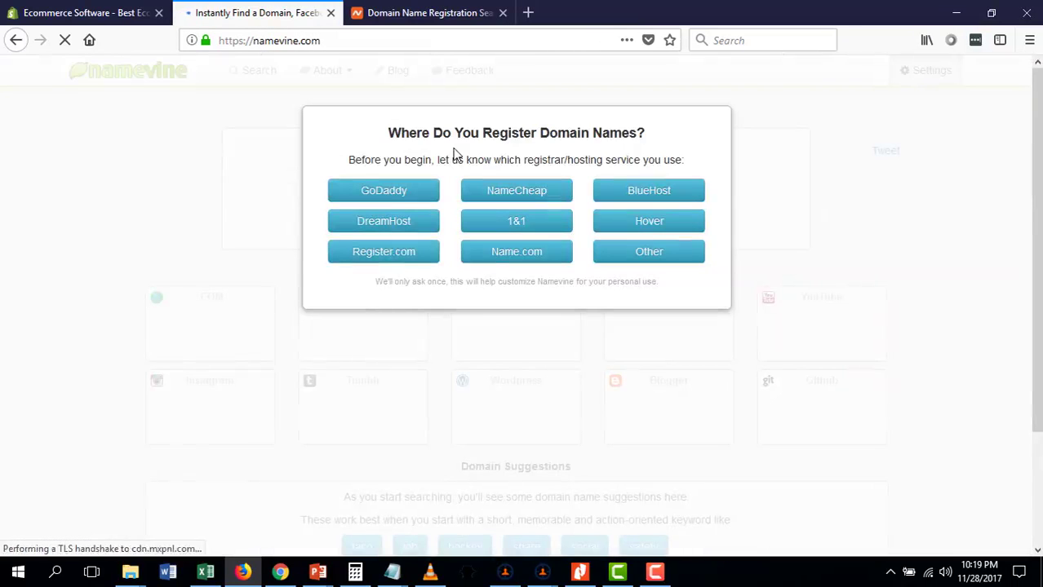
- Choose NameCheap as the preferred registrar and close the extra Namecheap tab that opened
left_click(528, 196)
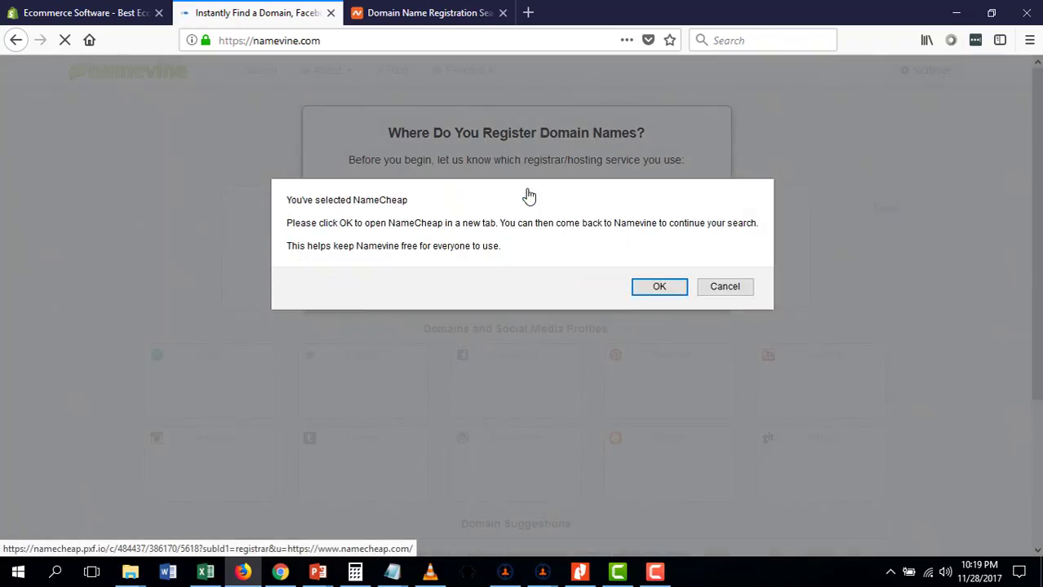
left_click(646, 291)
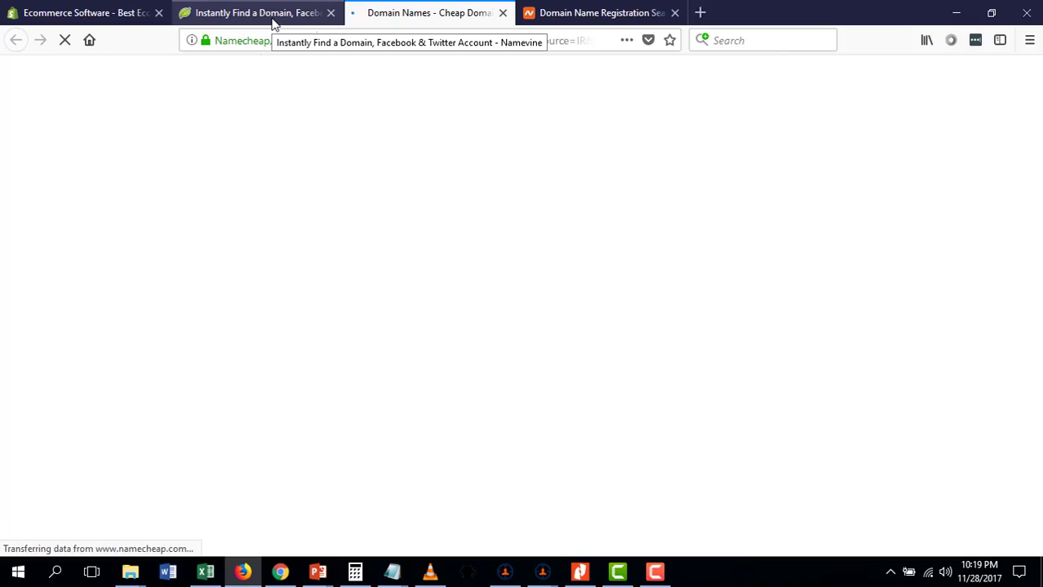
left_click(280, 22)
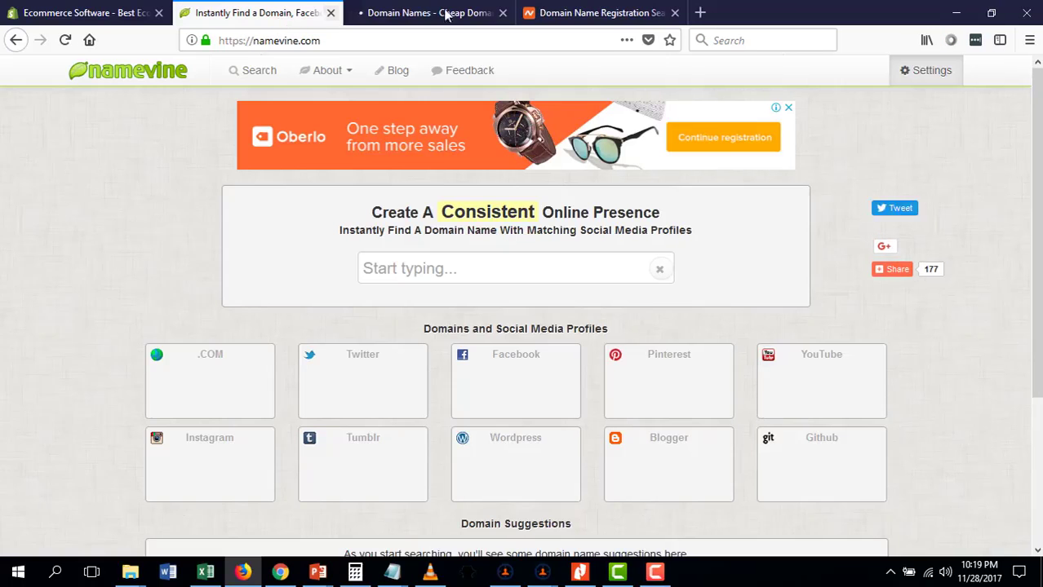
left_click(502, 13)
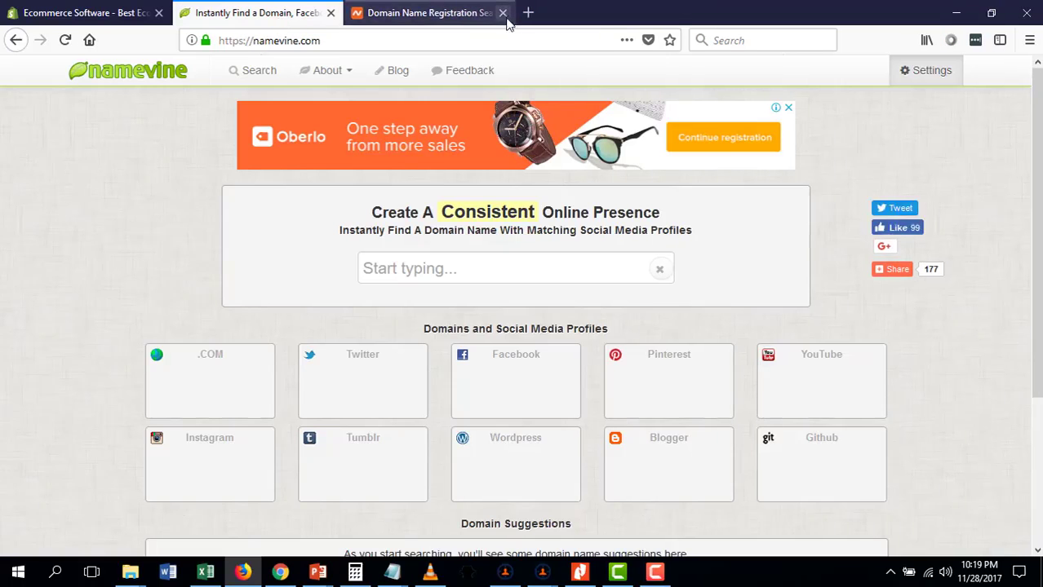
- Enter the name guumani in Namevine's search box, replacing the trial entry
left_click(485, 276)
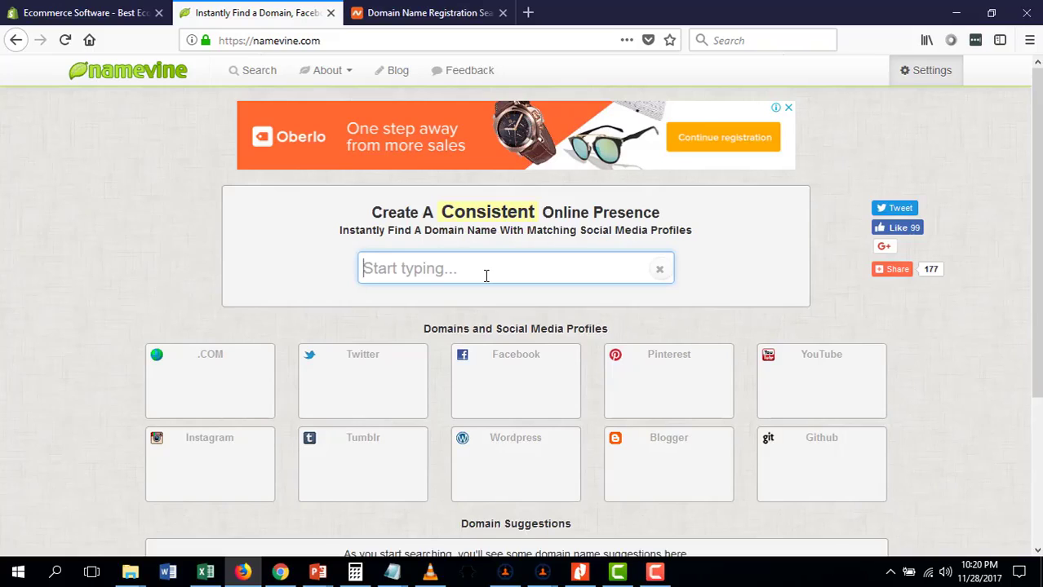
type("to")
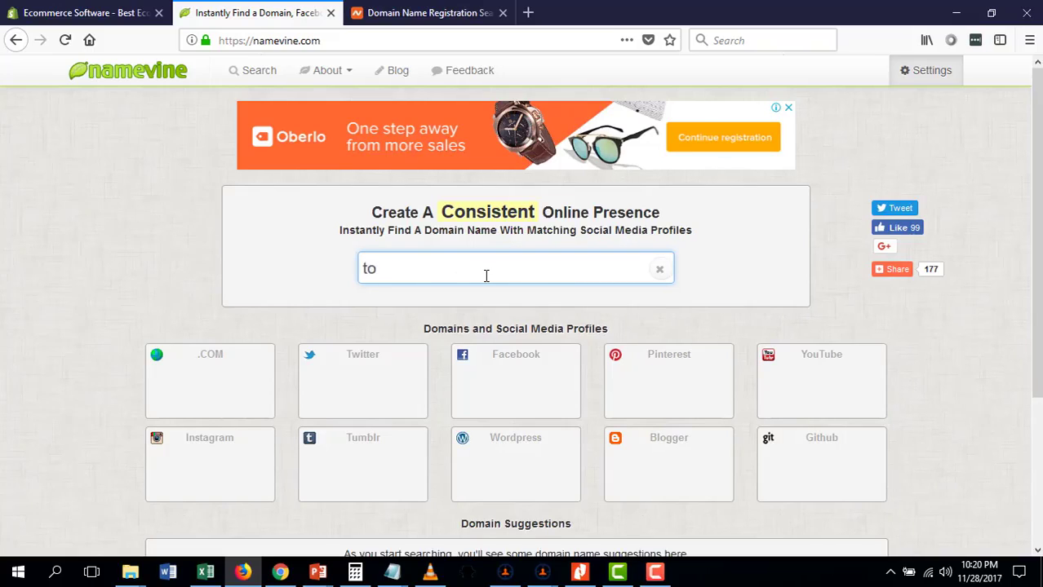
key("Return")
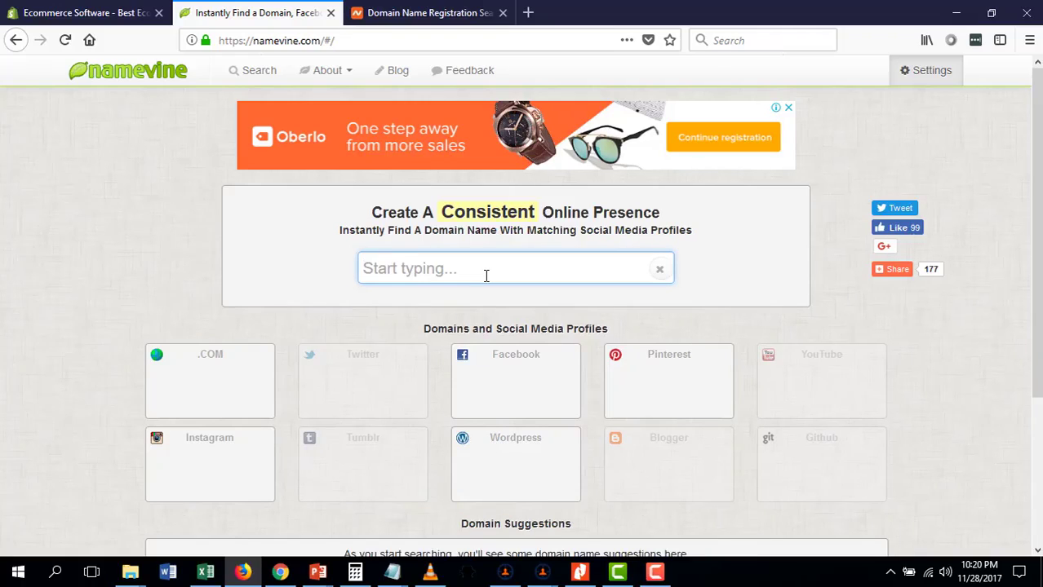
type("gum")
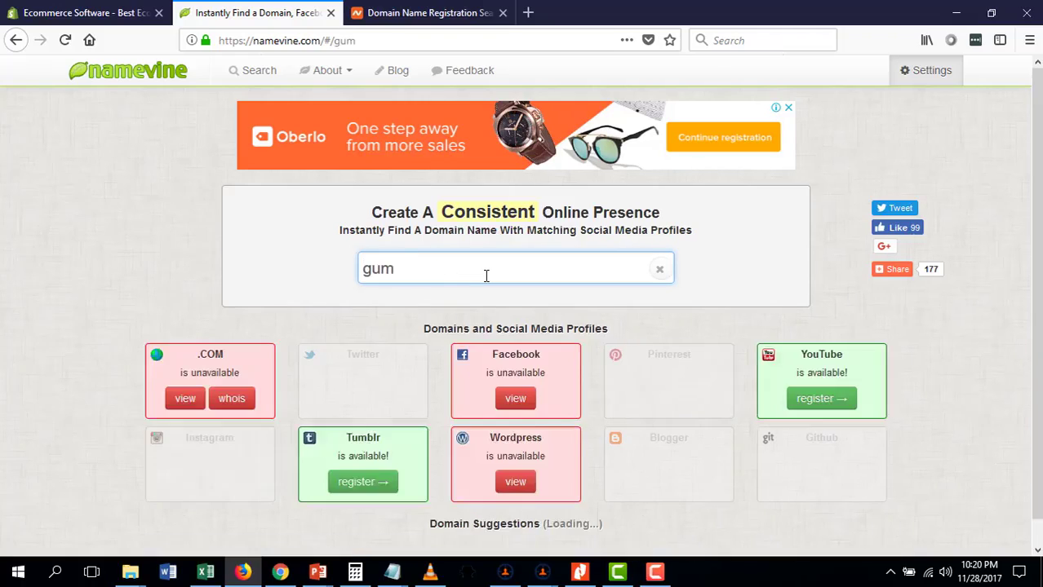
type("ani")
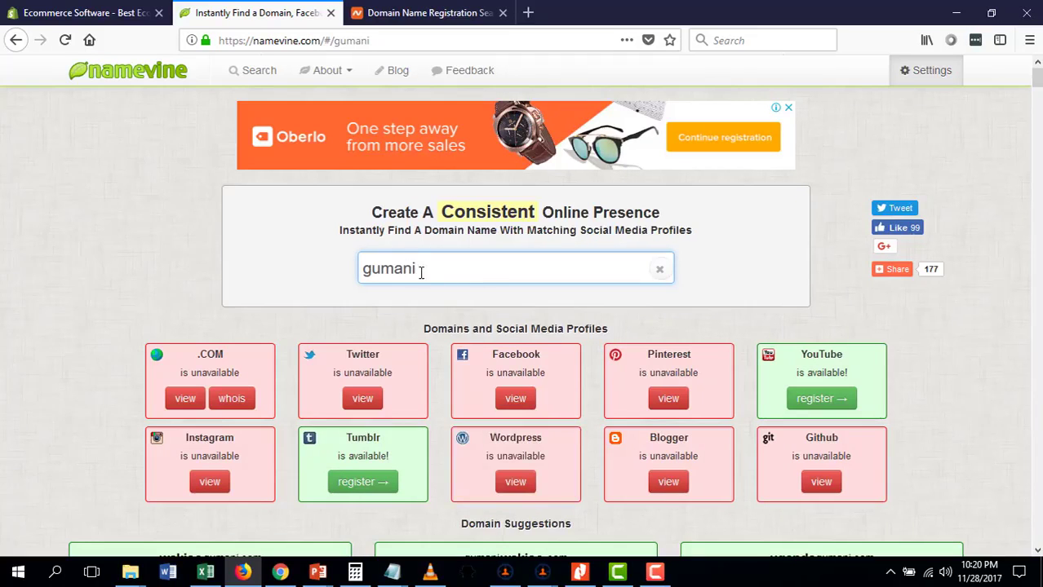
left_click(382, 269)
type("u")
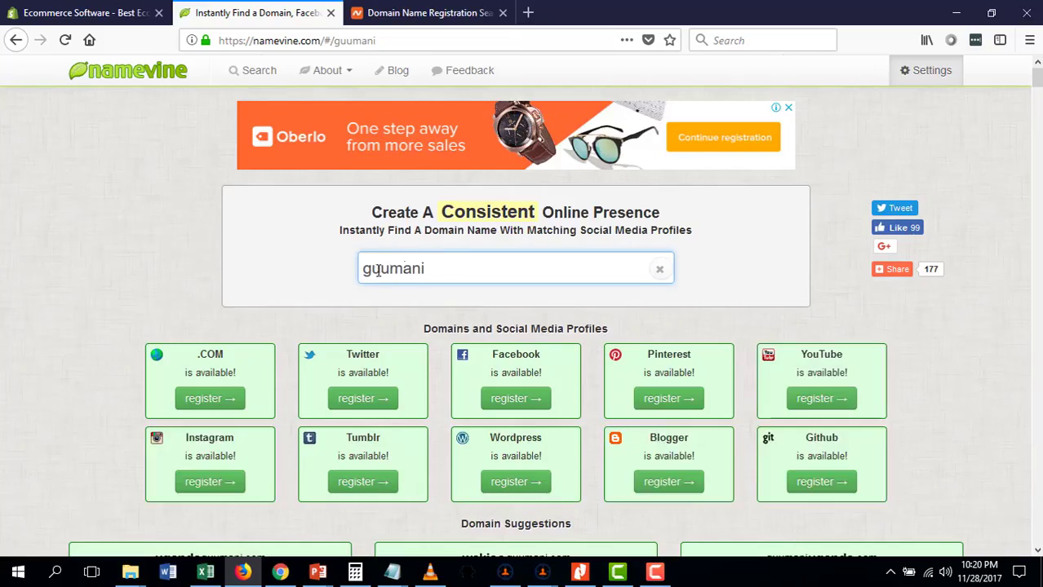
left_click(433, 272)
- Scroll through the .com, social profile and Domain Suggestions results for guumani, then back to top
mouse_move(1038, 76)
left_mouse_down()
mouse_move(1039, 108)
mouse_move(1038, 95)
left_mouse_up()
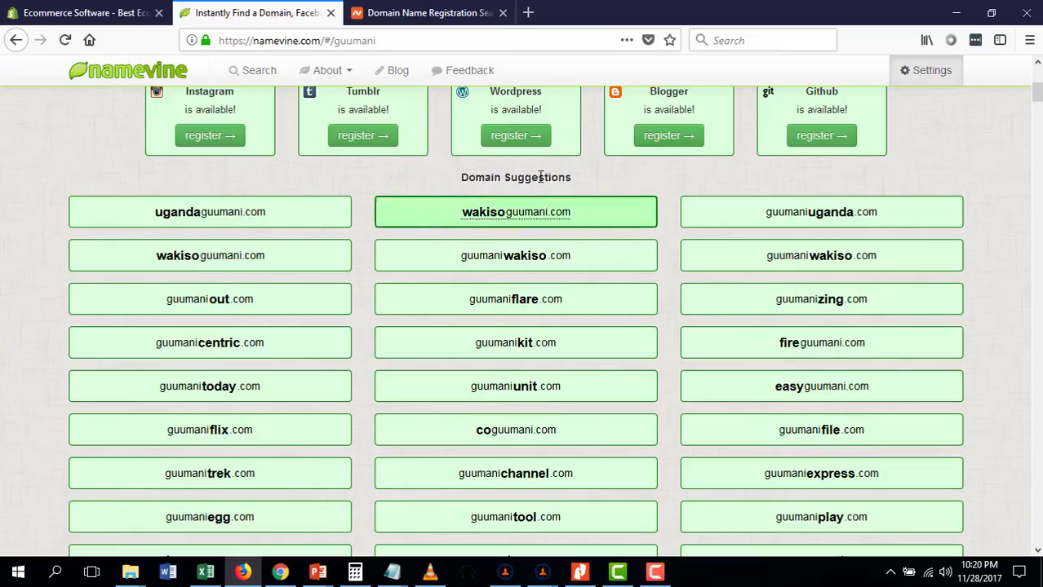
left_click_drag(1039, 106, 1038, 101)
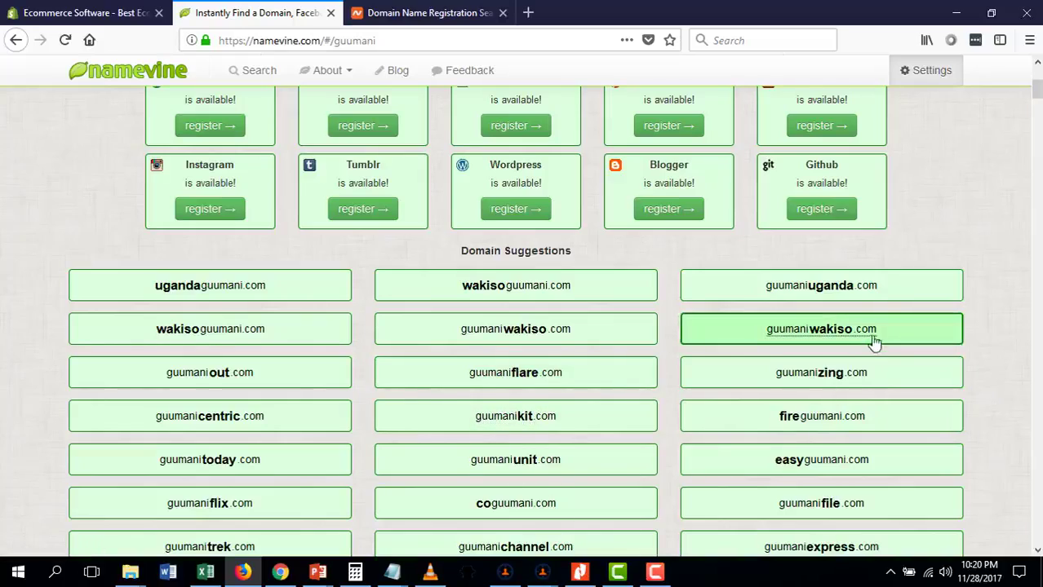
left_click(1037, 105)
left_click_drag(1037, 105, 1038, 134)
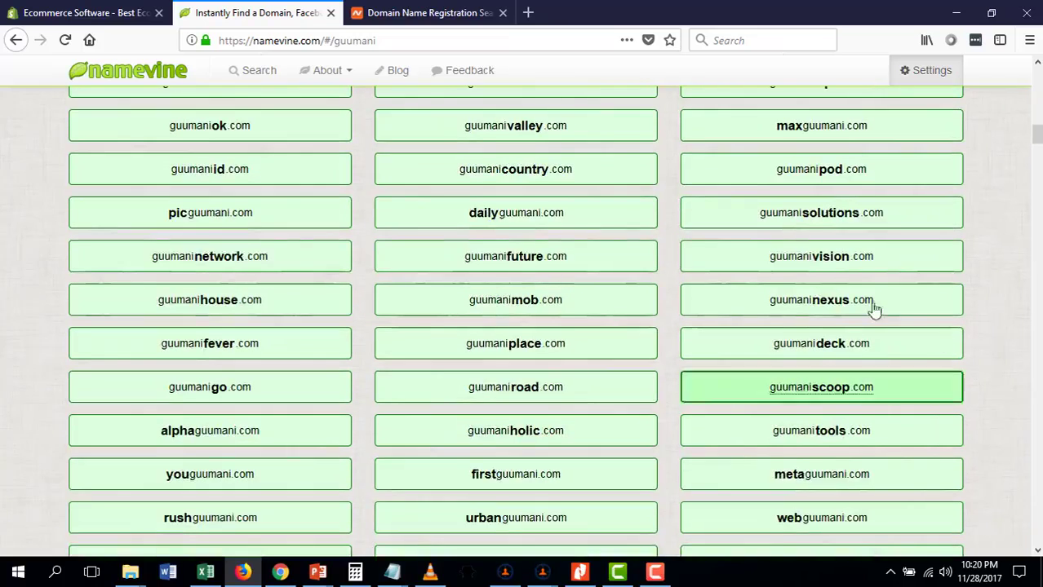
left_click_drag(1039, 147, 1038, 155)
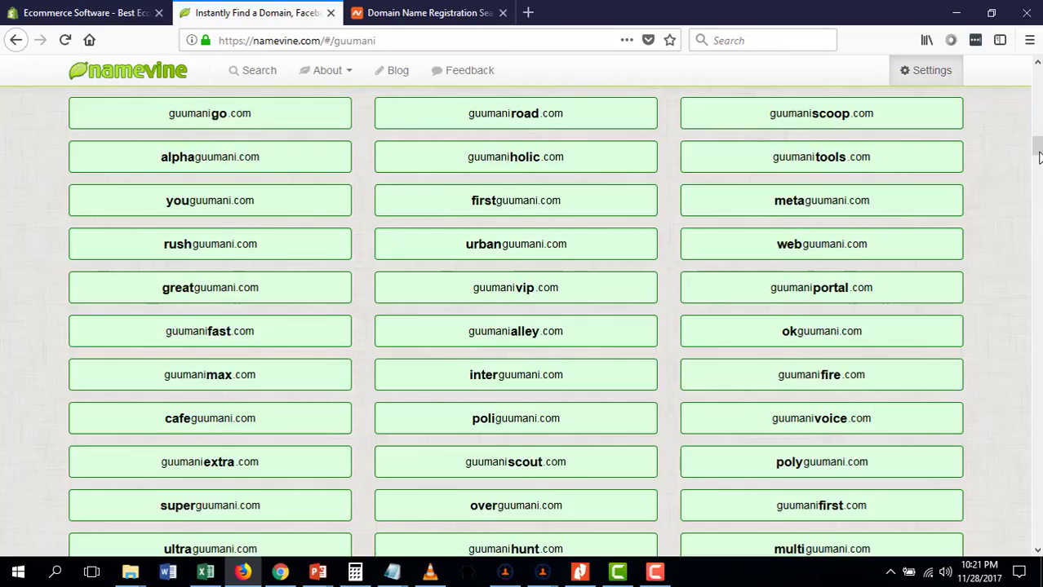
left_click_drag(1037, 157, 1035, 75)
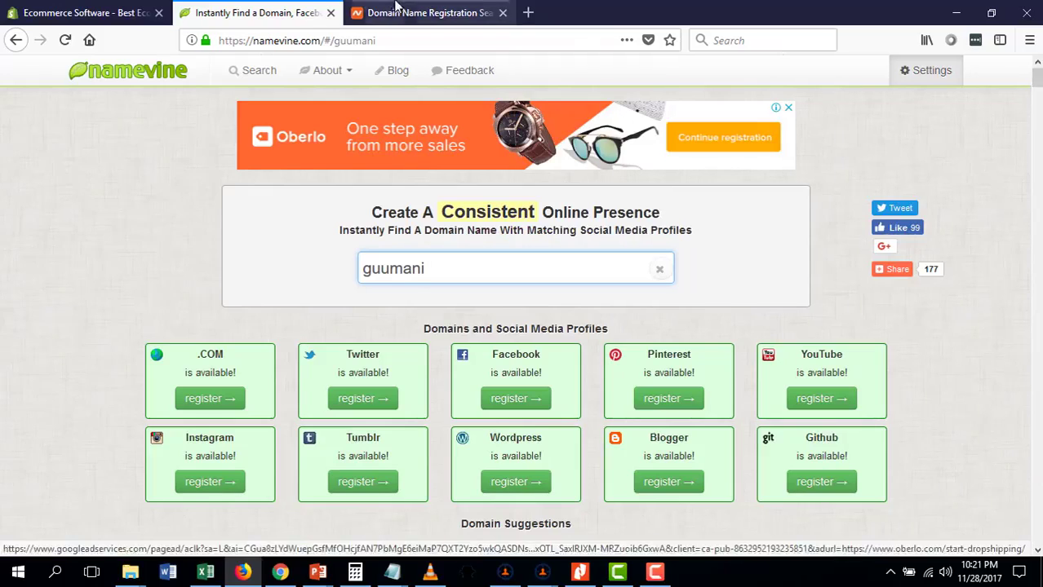
- Replace towakana with guumani in the Namecheap domain search
left_click(416, 13)
left_click(417, 191)
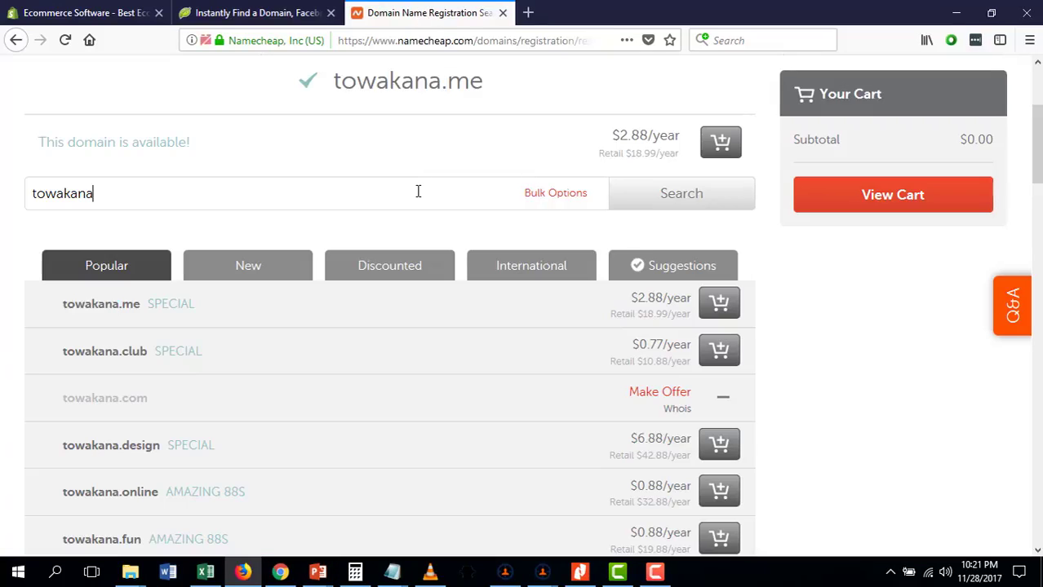
key("ctrl+a")
type("guumani")
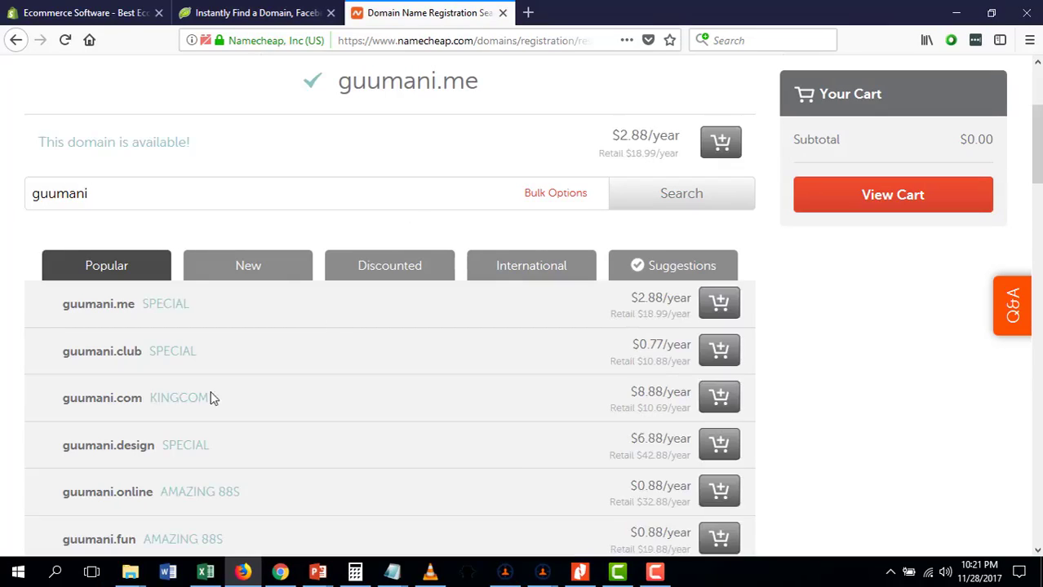
- Add guumani.com to the Namecheap cart and return to the Shopify homepage
left_click_drag(141, 398, 63, 400)
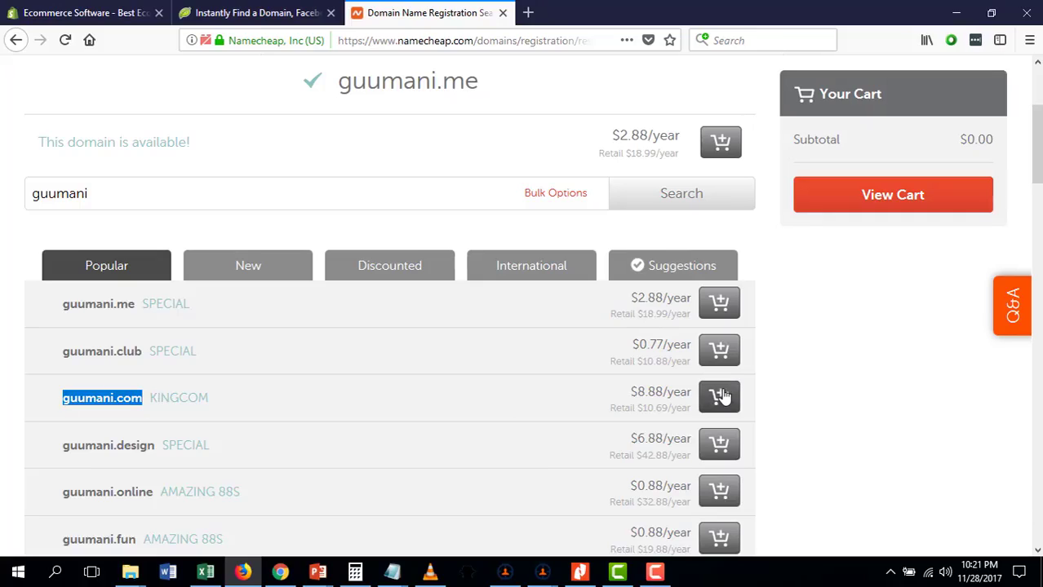
left_click(257, 391)
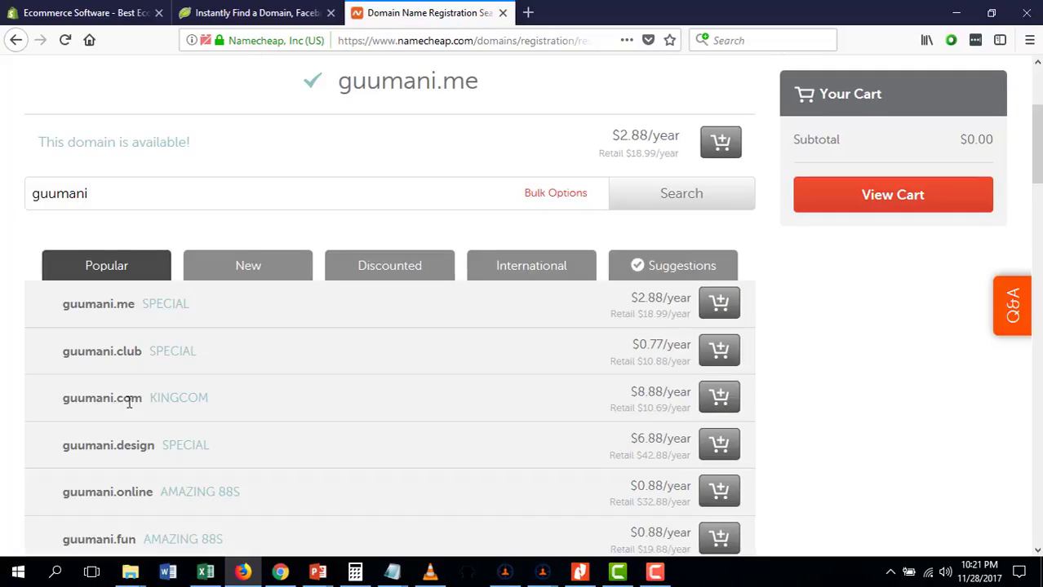
left_click_drag(141, 399, 63, 400)
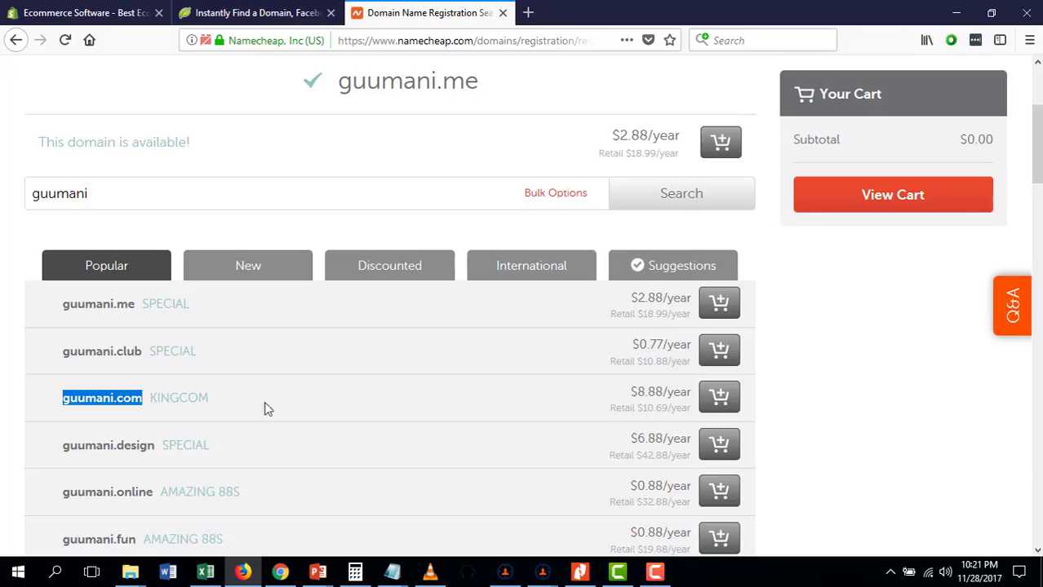
left_click(720, 397)
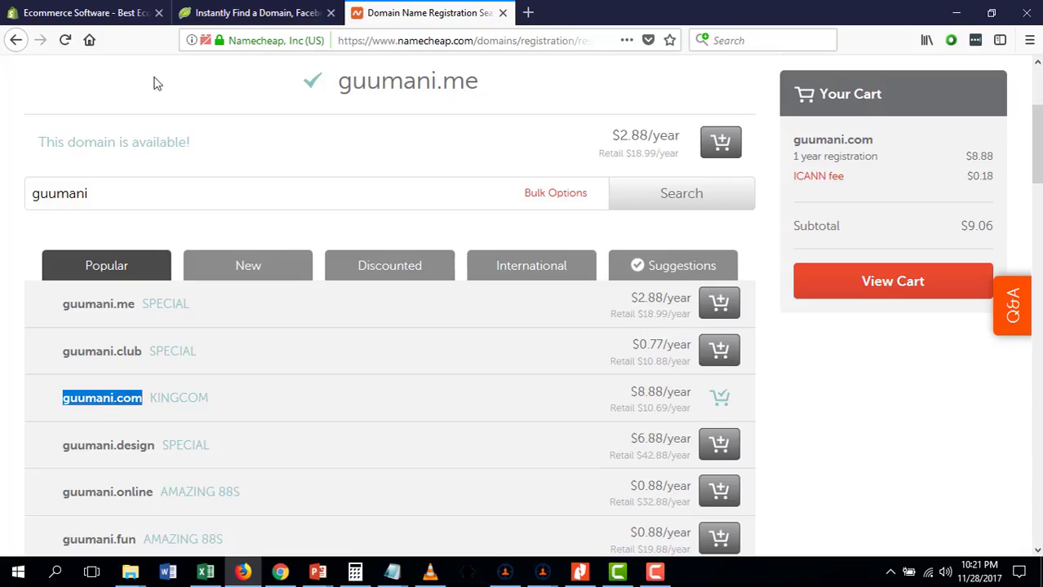
left_click(124, 12)
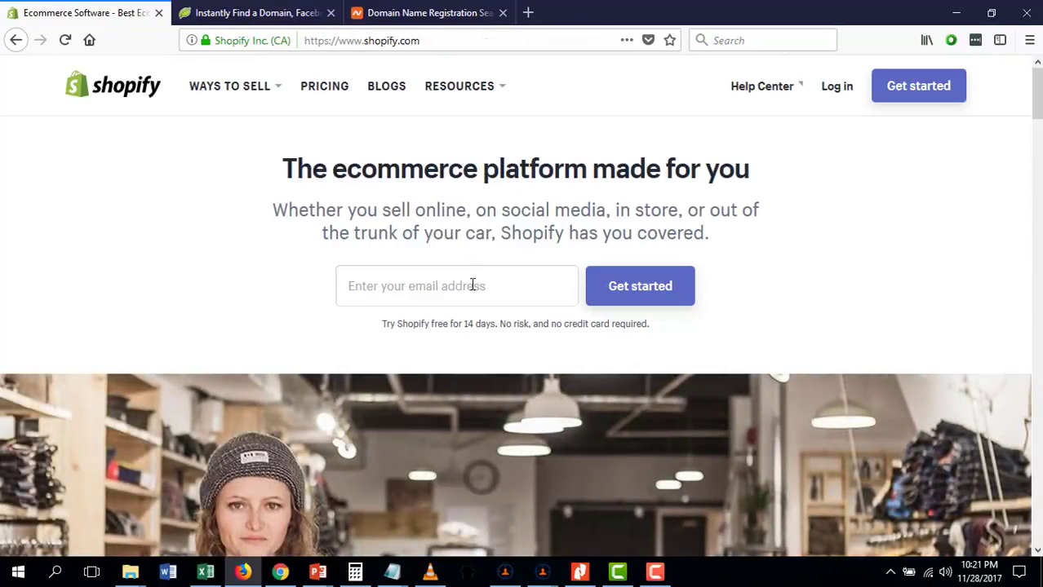
- Enter the account e-mail from the suggestion and start the free trial signup
left_click(471, 284)
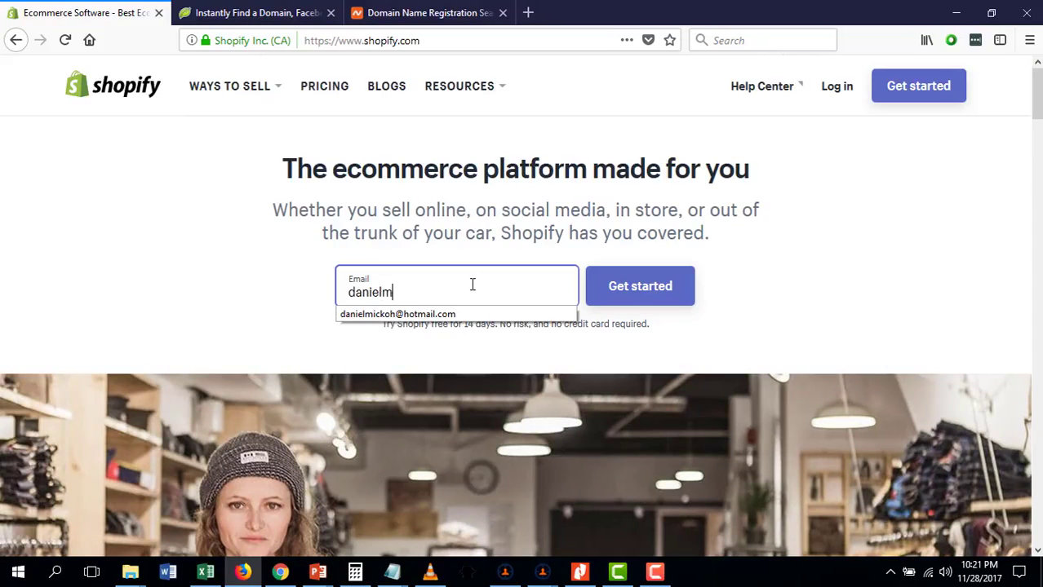
left_click(472, 315)
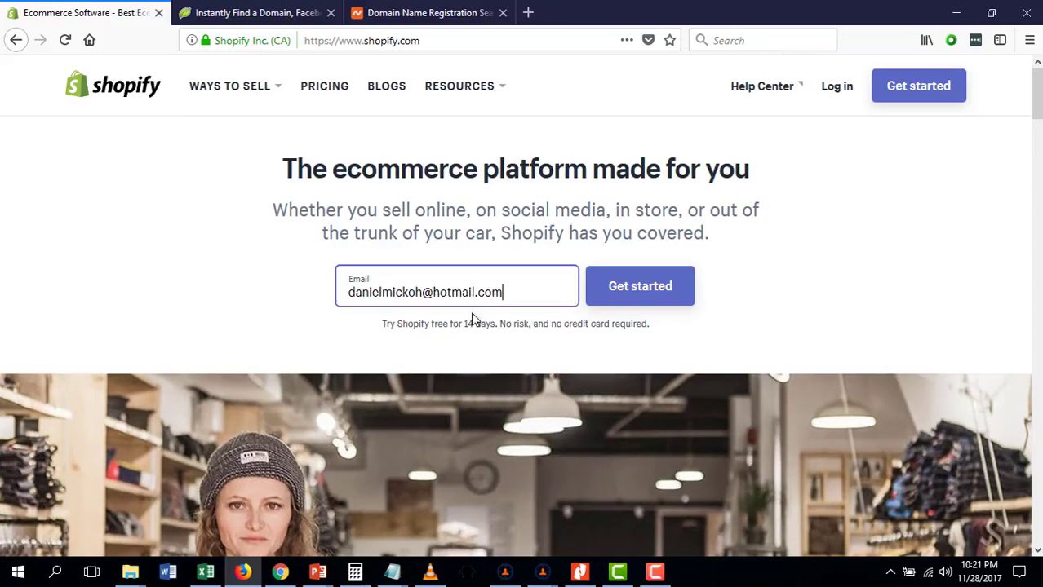
left_click(648, 300)
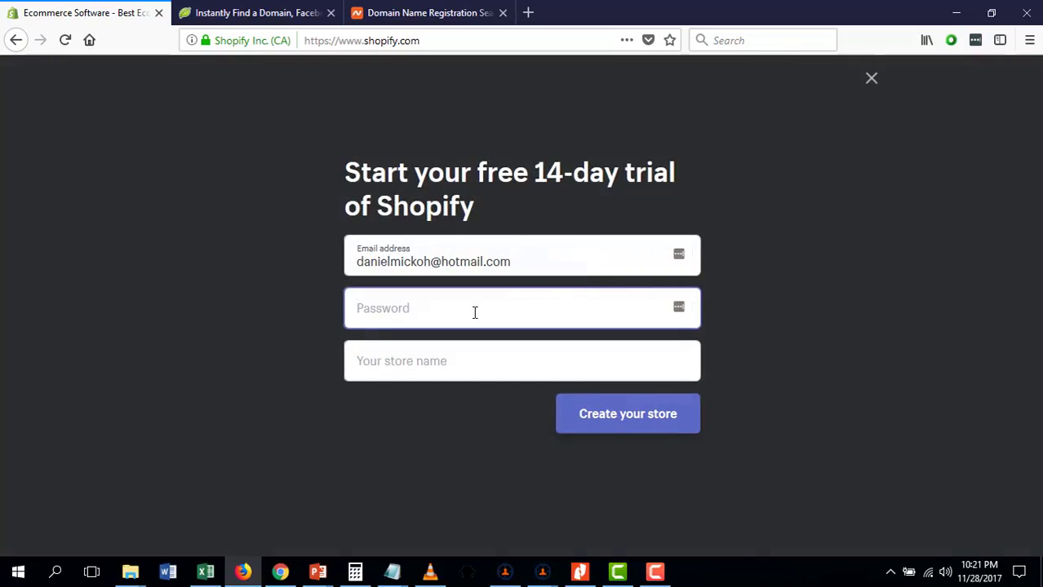
- Fill the signup password from the LastPass password manager
left_click(688, 308)
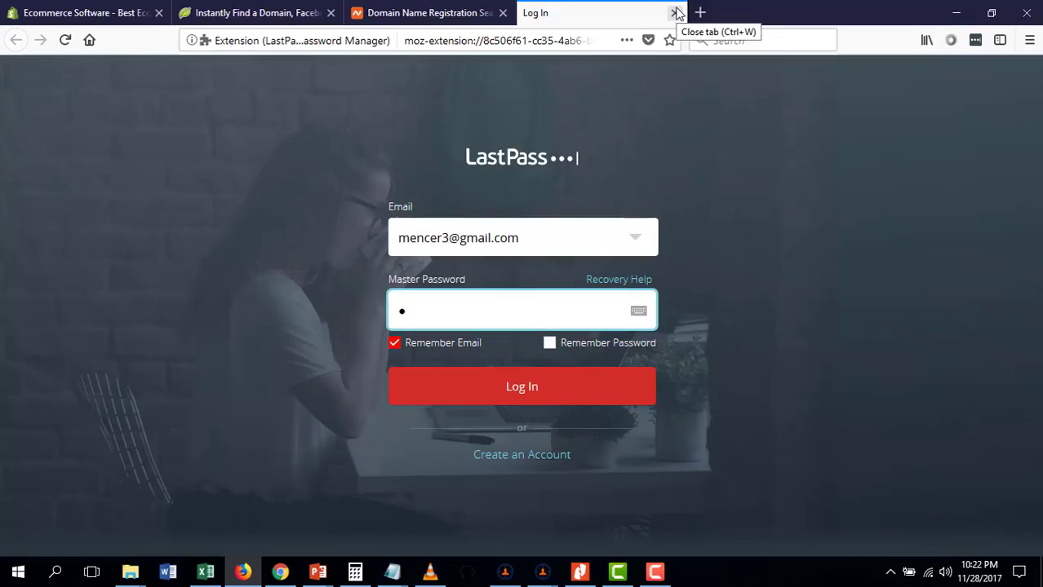
type("•••••")
key("Return")
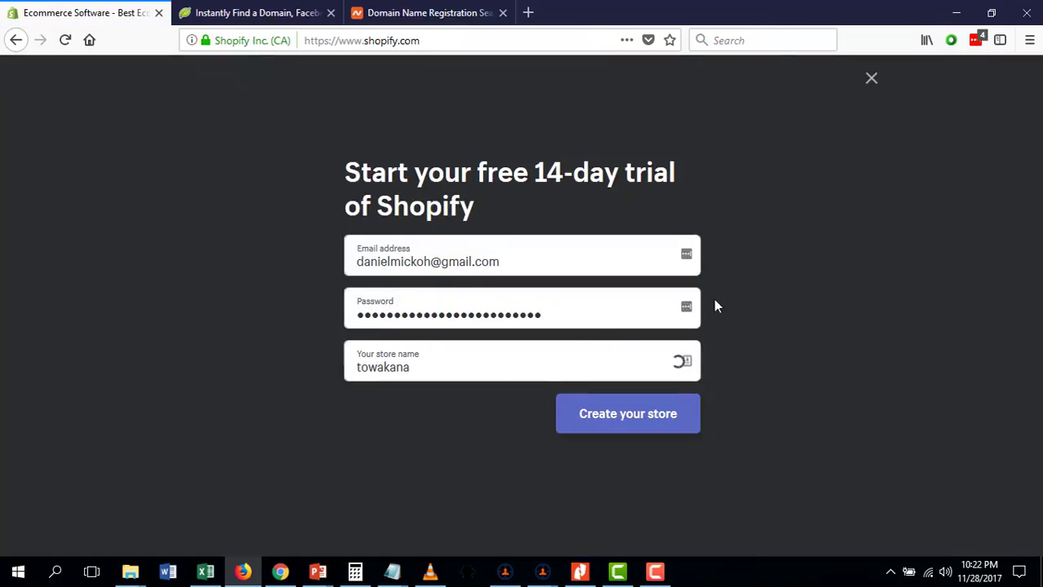
left_click(687, 310)
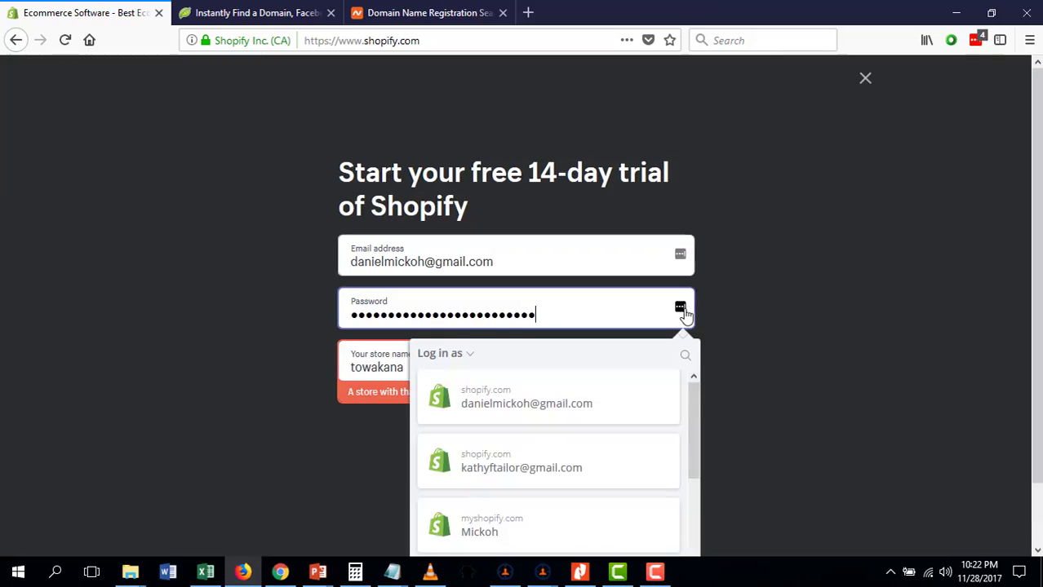
mouse_move(691, 396)
left_mouse_down()
mouse_move(693, 473)
mouse_move(689, 390)
left_mouse_up()
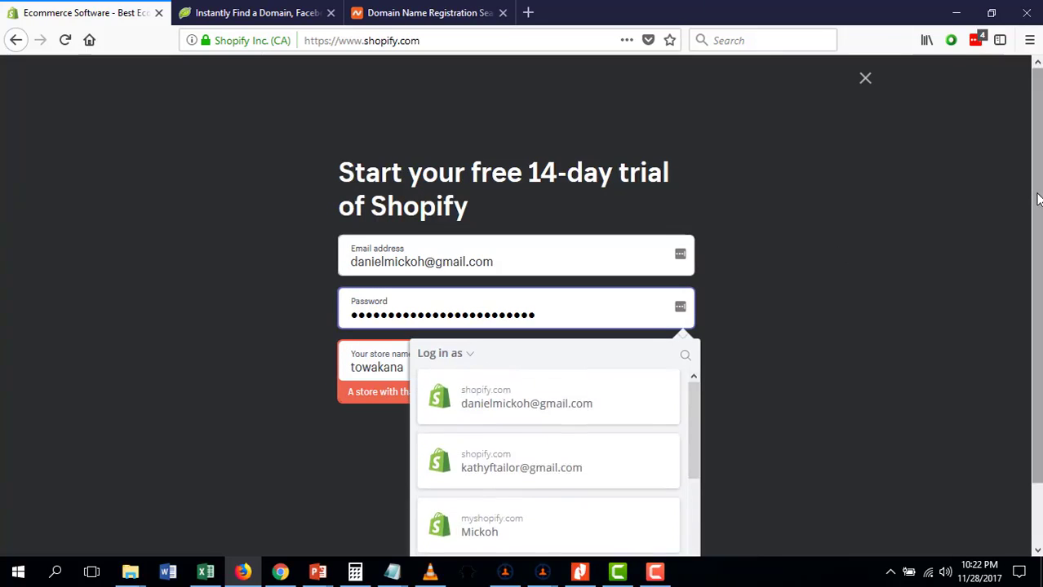
left_click(752, 337)
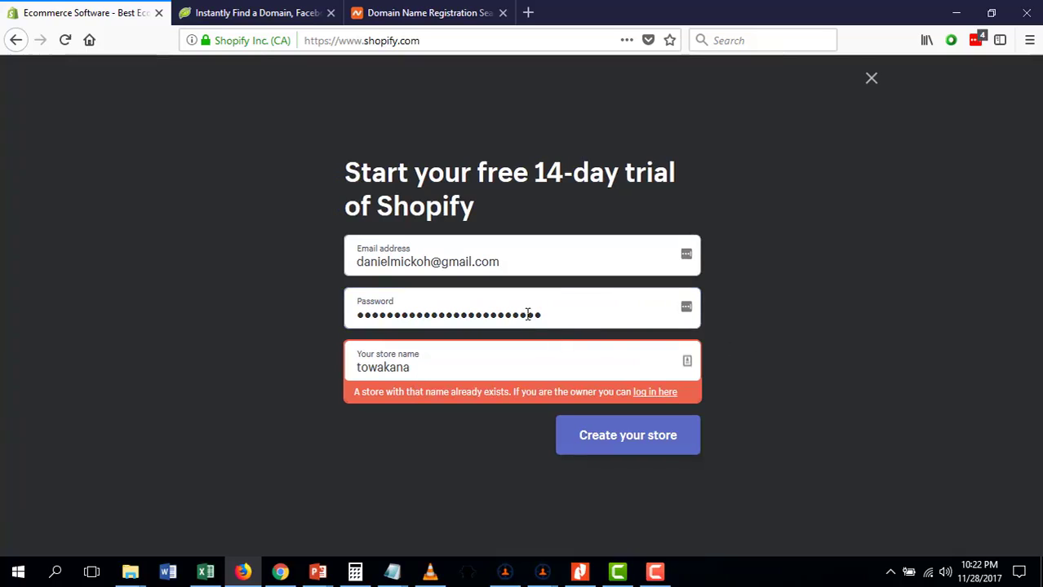
- Change the e-mail domain to hotmail, rename the store to guumani, and create the store
left_click(448, 262)
key("BackSpace")
type("hot")
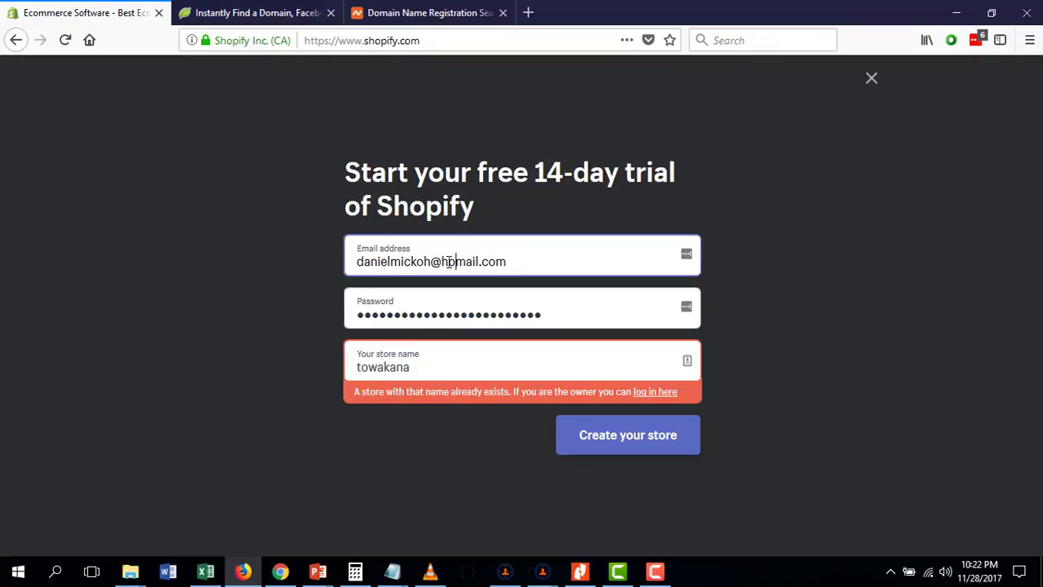
left_click(497, 281)
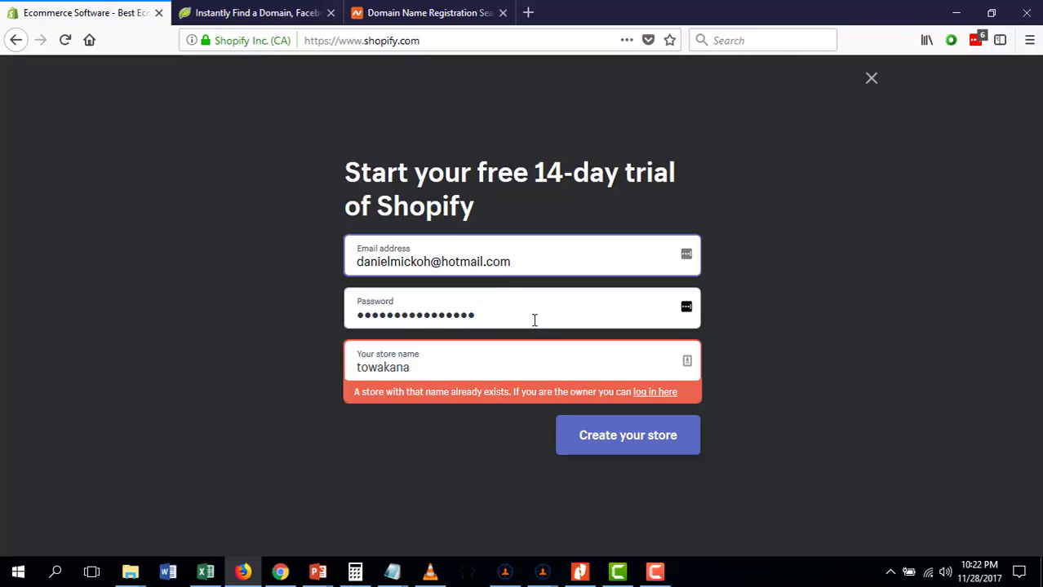
left_click_drag(533, 319, 360, 316)
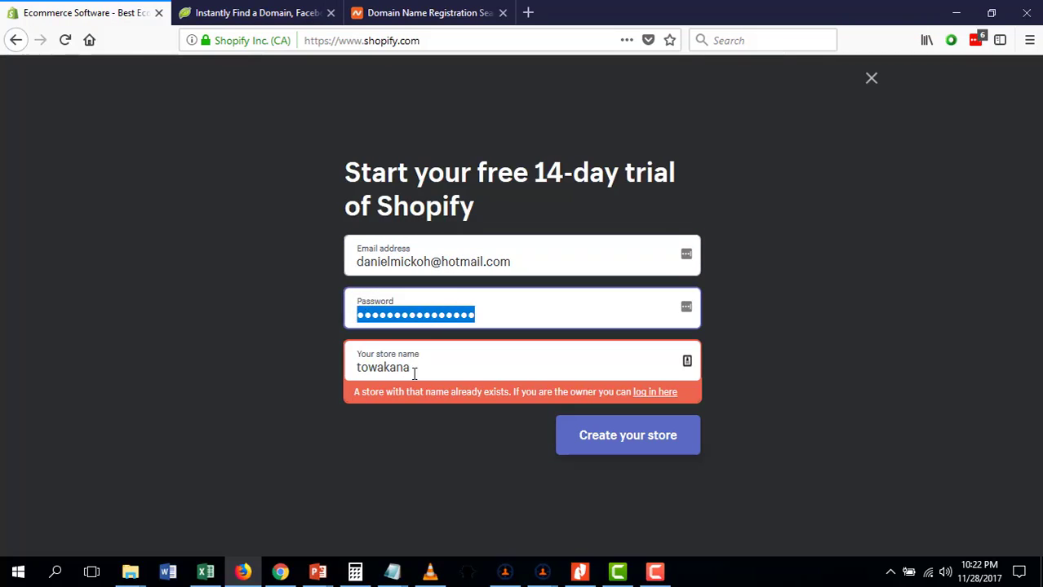
left_click_drag(412, 367, 355, 370)
type("g")
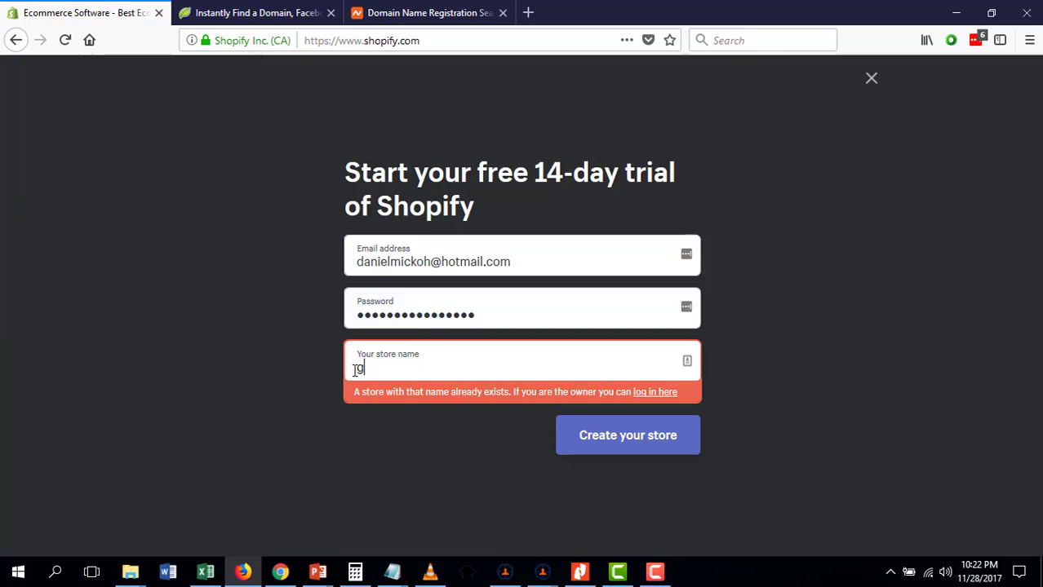
type("uumani")
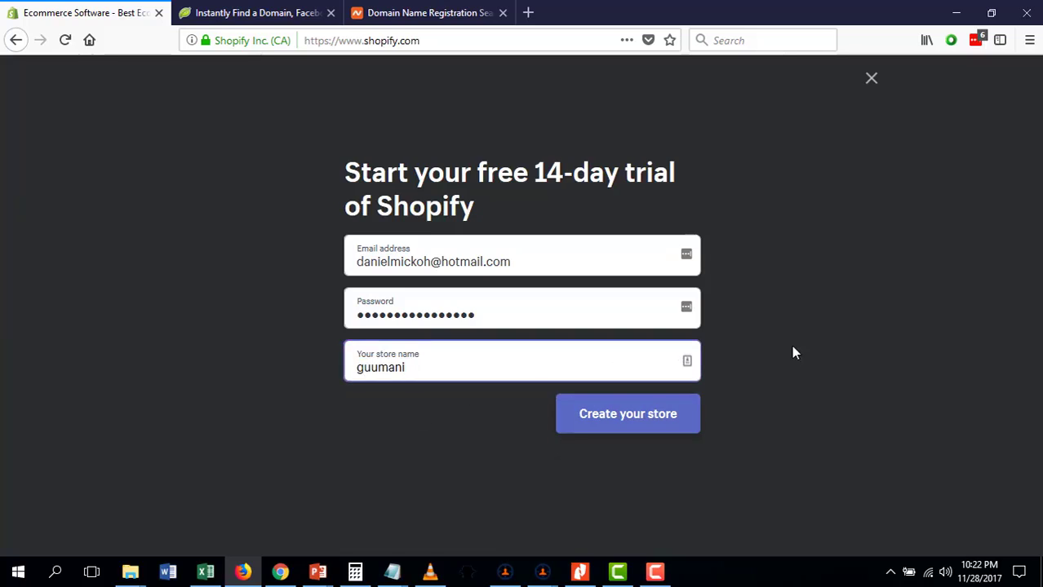
left_click(787, 349)
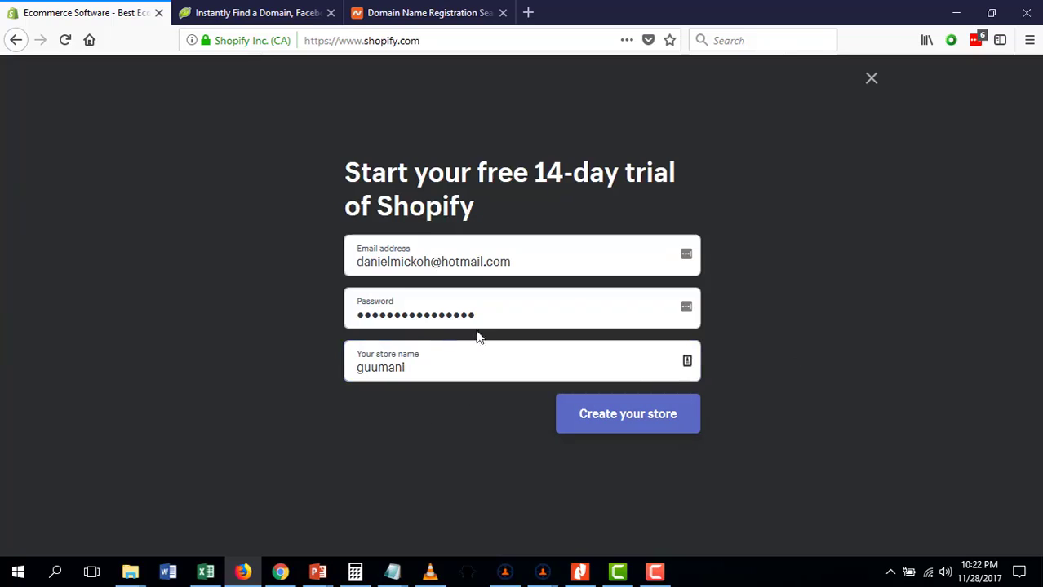
left_click(644, 415)
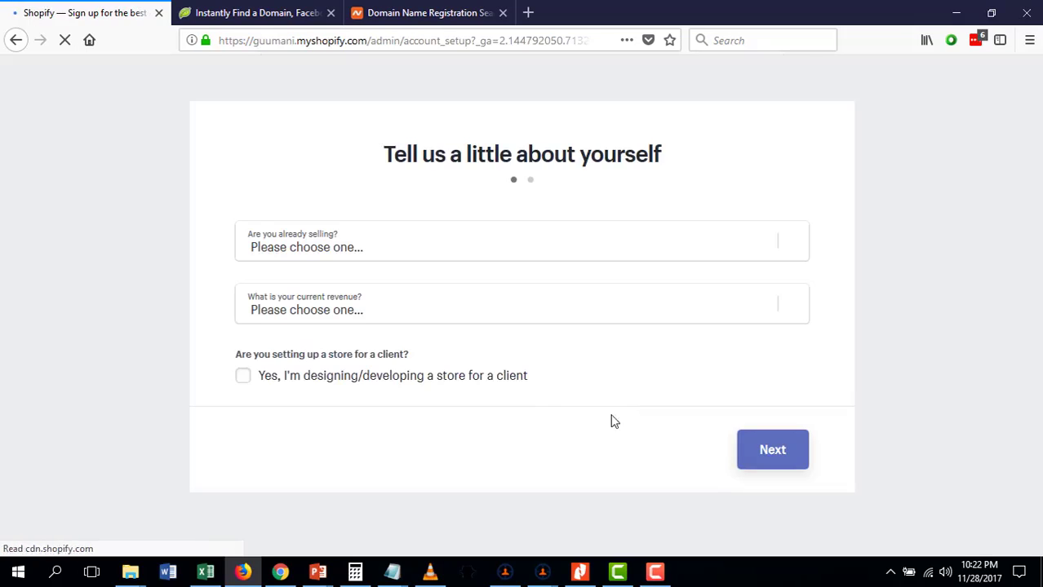
- Answer the setup dropdowns: not selling products yet, still brainstorming ideas, and $0 revenue
left_click(391, 247)
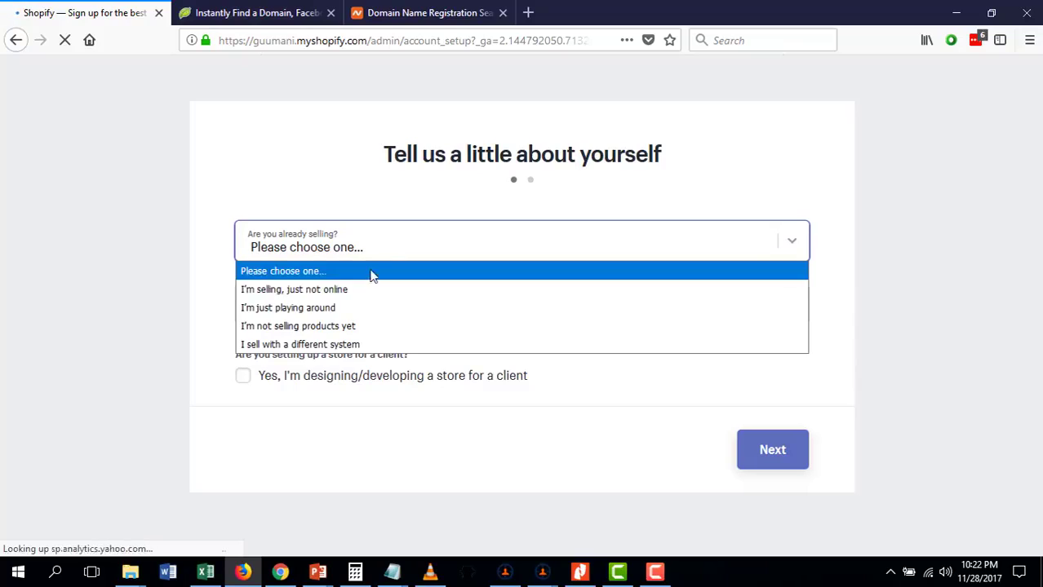
left_click(349, 326)
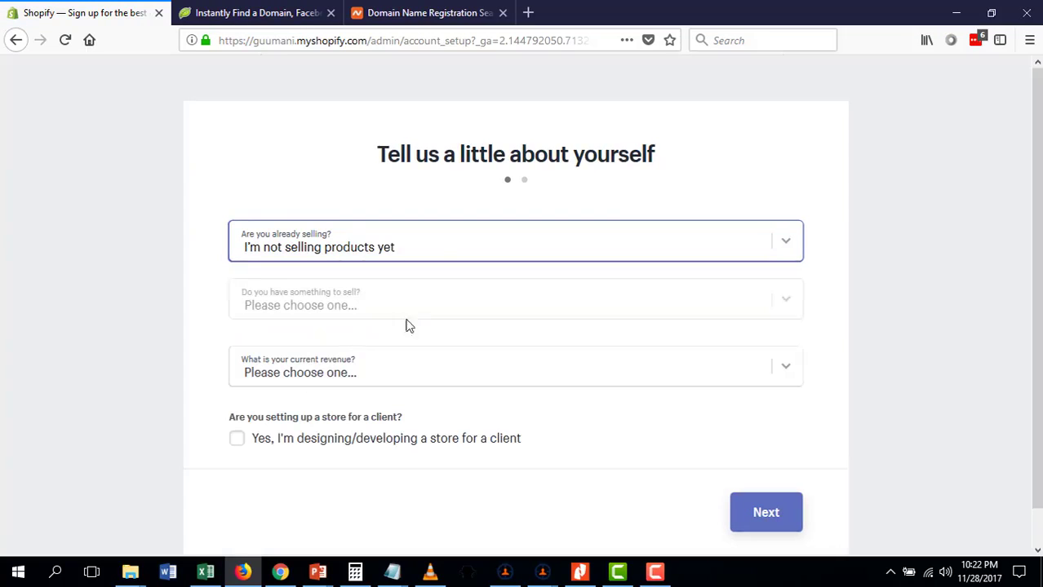
left_click(464, 316)
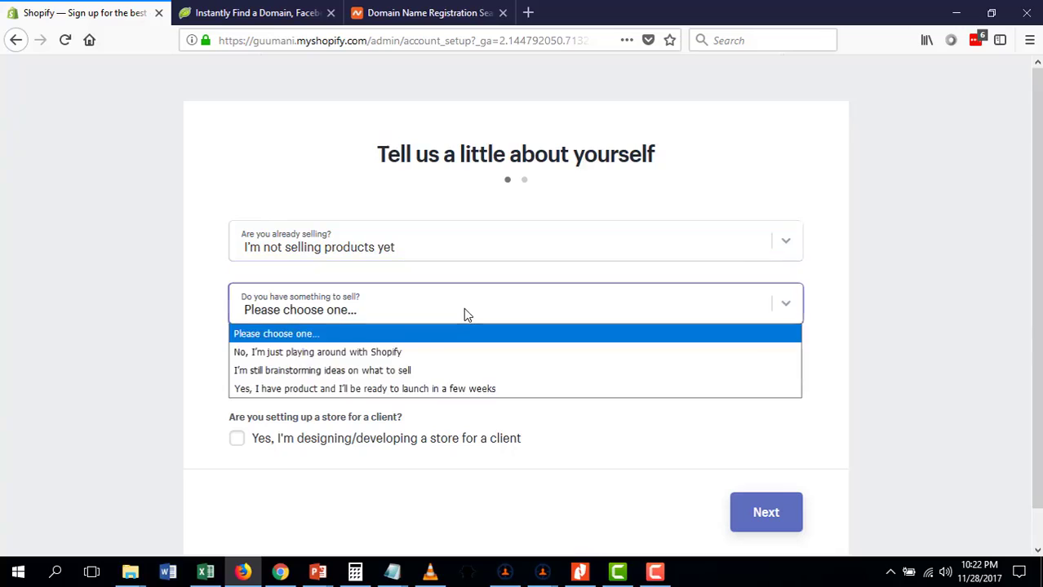
left_click(413, 381)
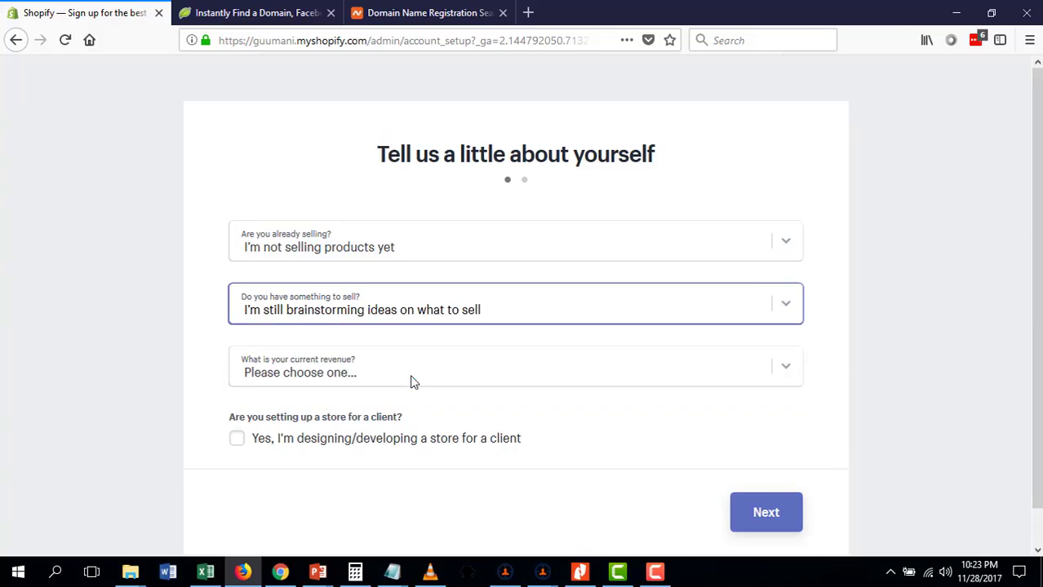
left_click(452, 374)
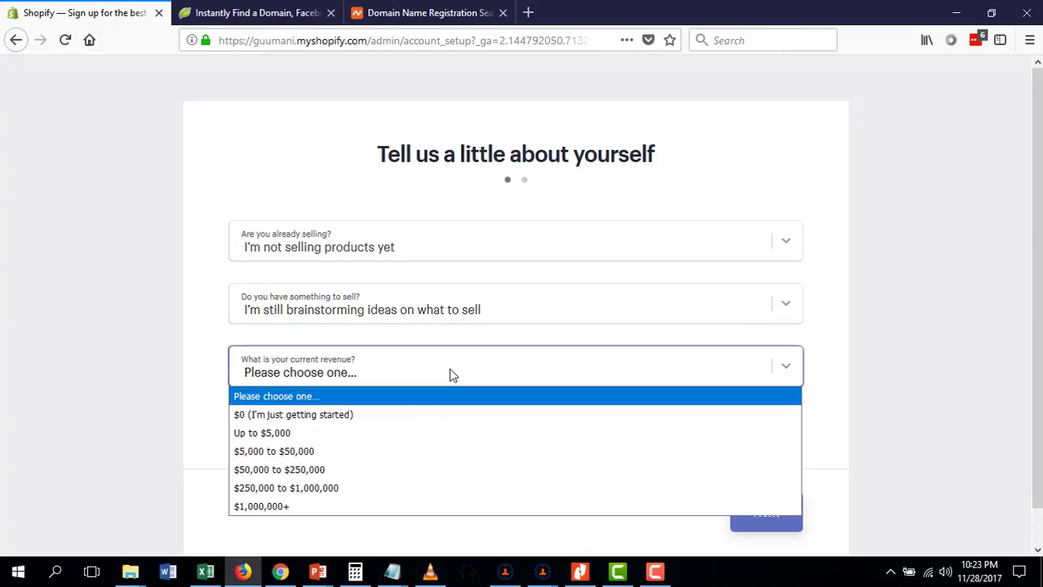
left_click(401, 428)
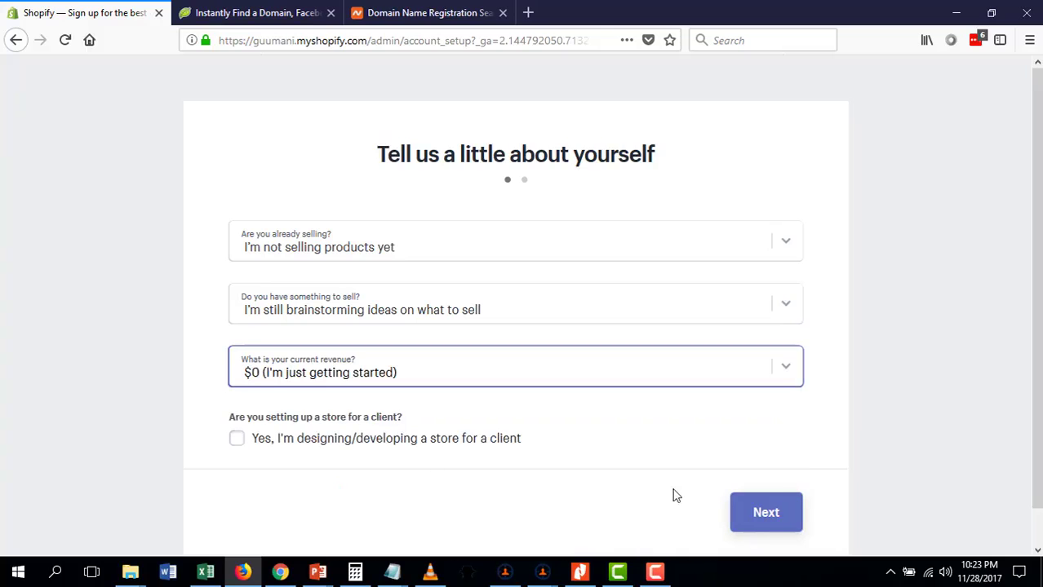
- Fill in the store owner's first and last name on the business address form
left_click(786, 523)
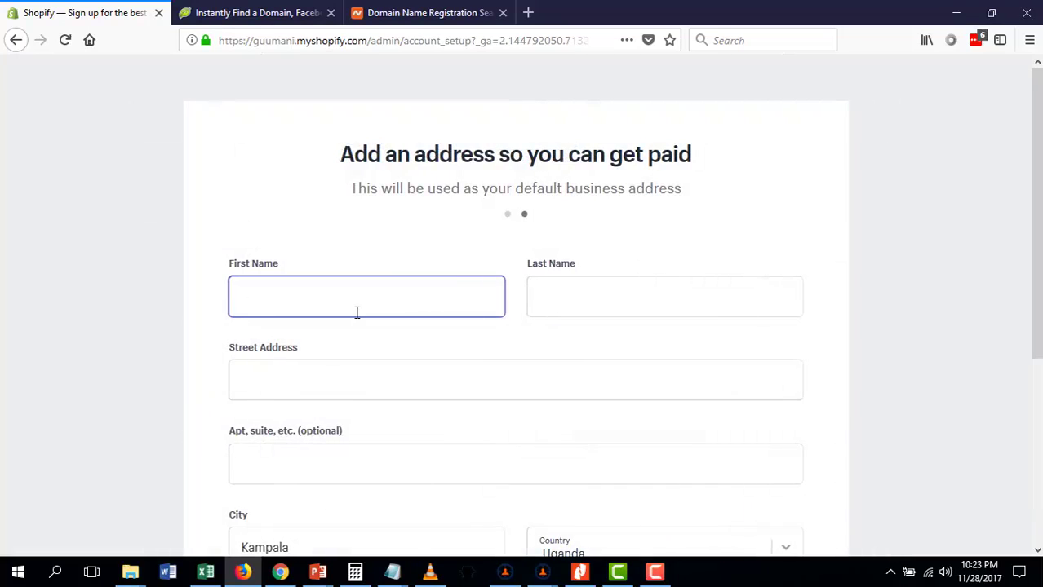
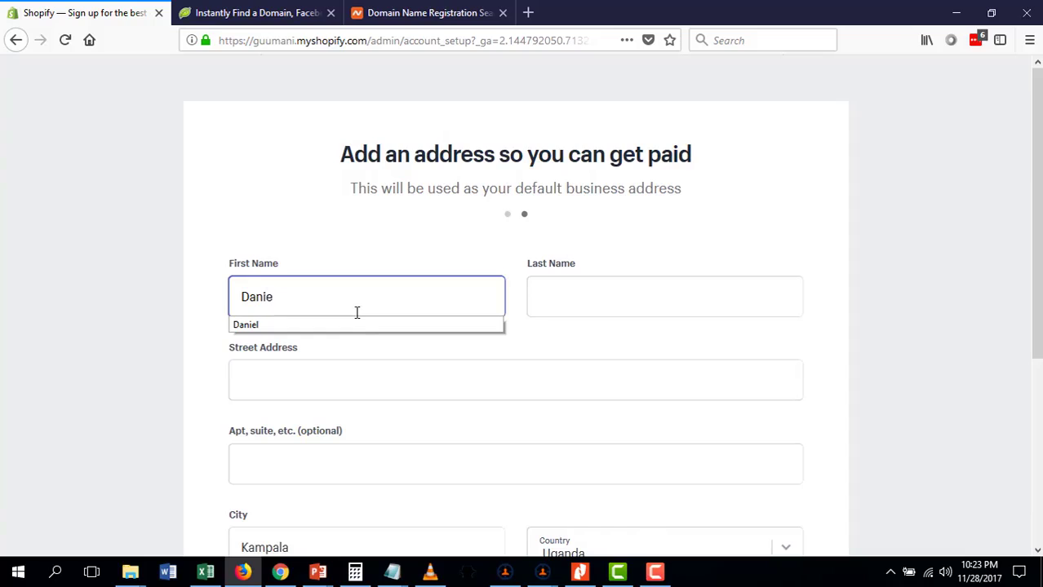
left_click(356, 327)
left_click(530, 305)
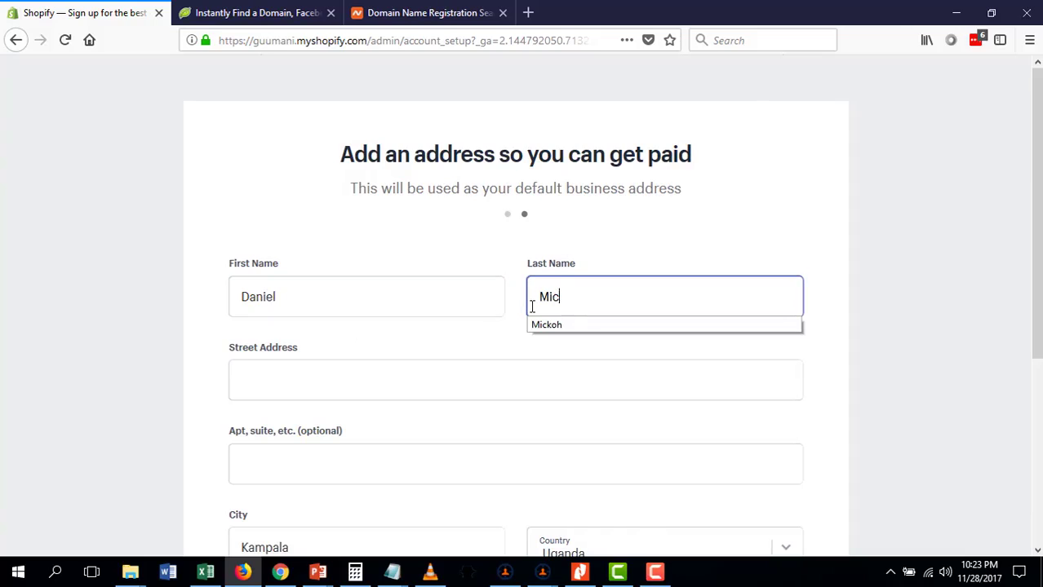
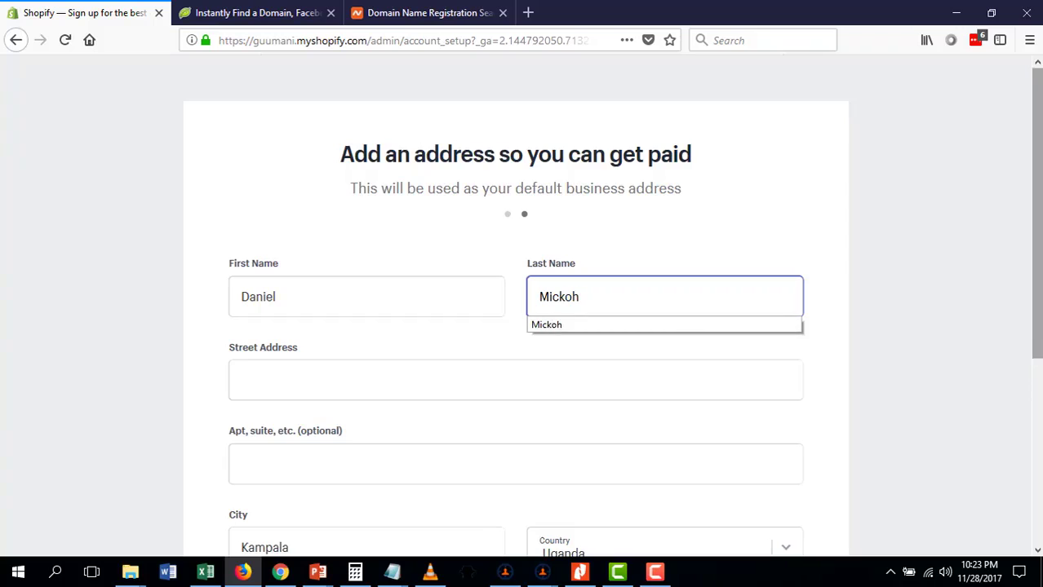
- Fill in the street address from the autofill suggestion
scroll(571, 306, "down", 3)
left_click(555, 270)
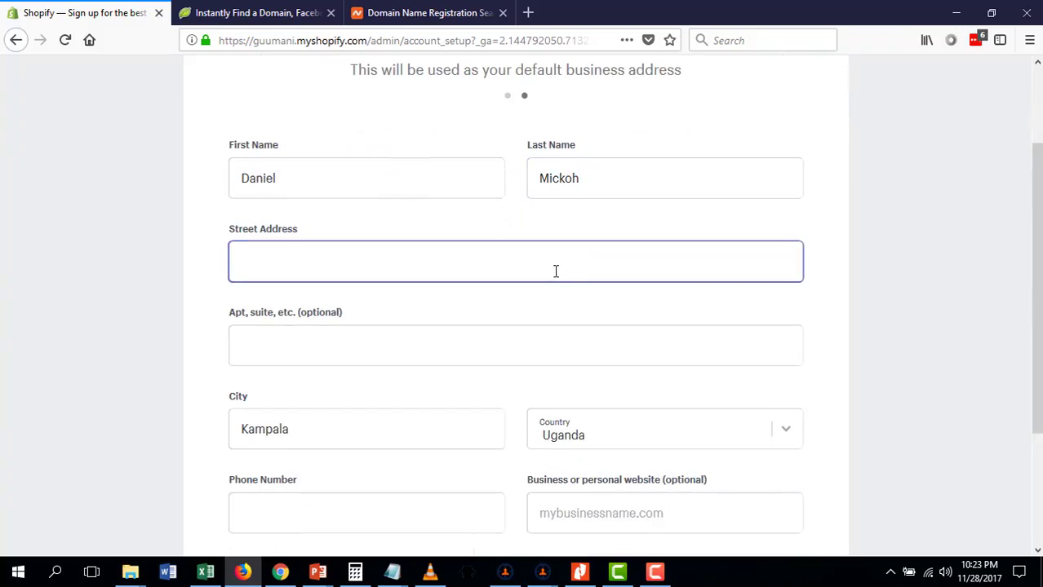
type("10")
left_click(537, 291)
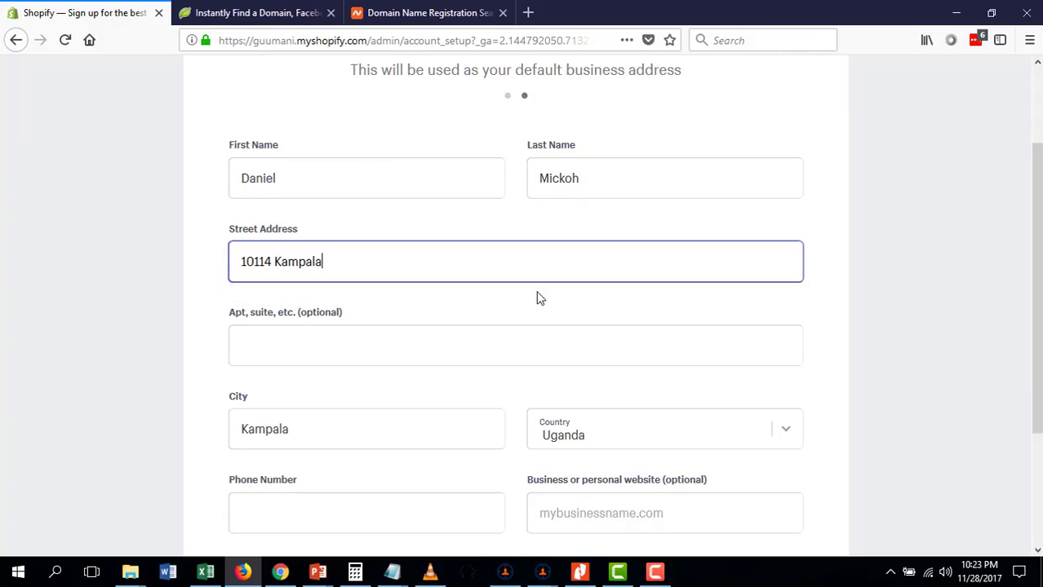
scroll(688, 398, "down", 3)
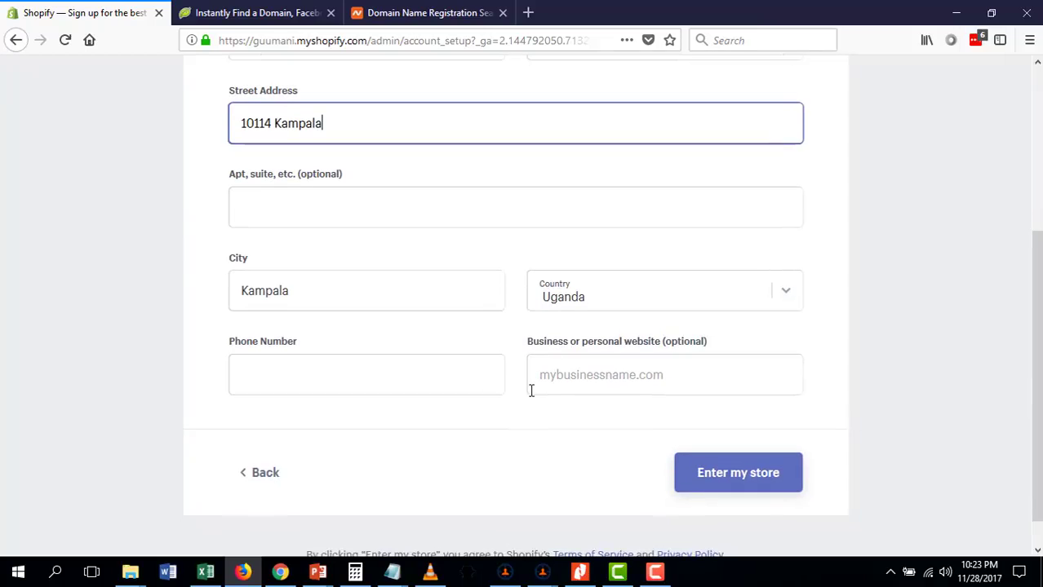
- Enter the owner's phone number, fix one digit, and submit with Enter my store
left_click(391, 372)
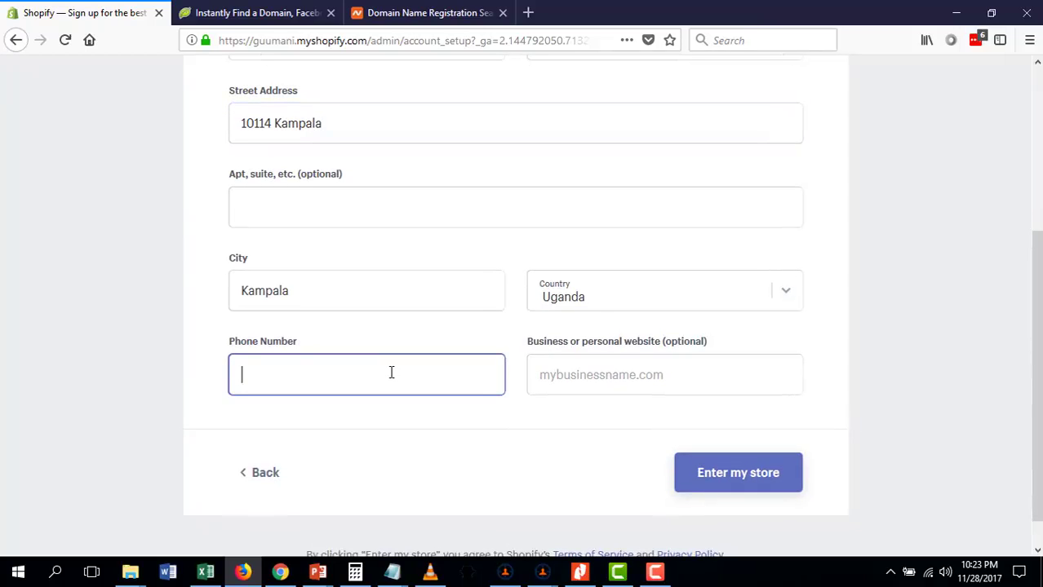
type("+27")
key("BackSpace")
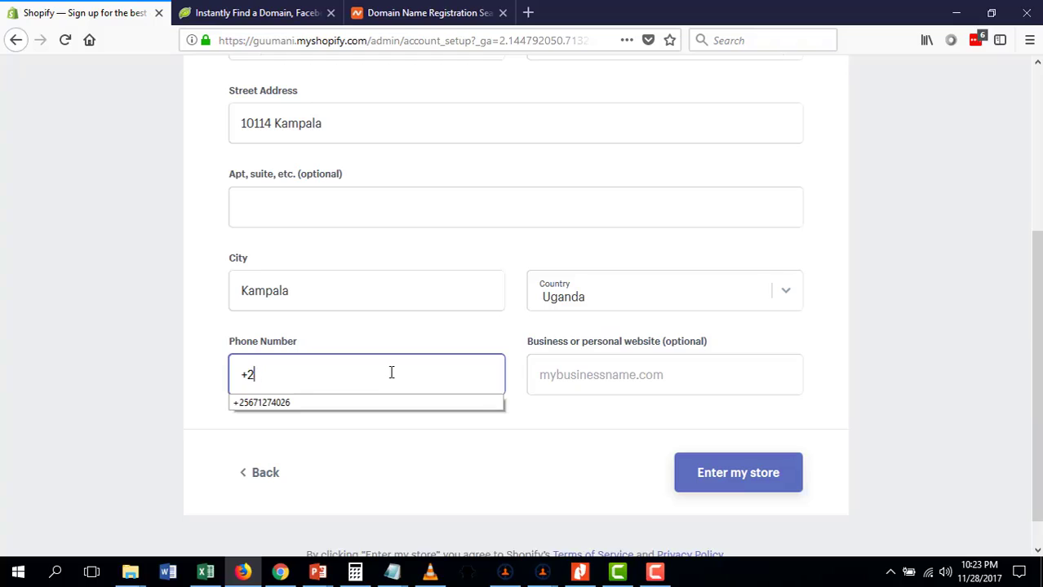
left_click(349, 403)
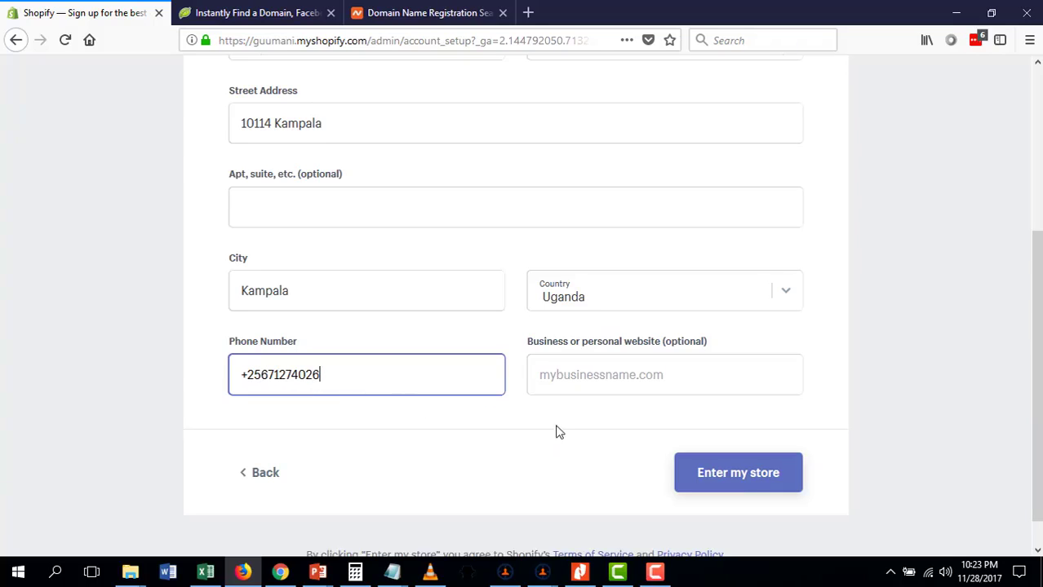
left_click(275, 376)
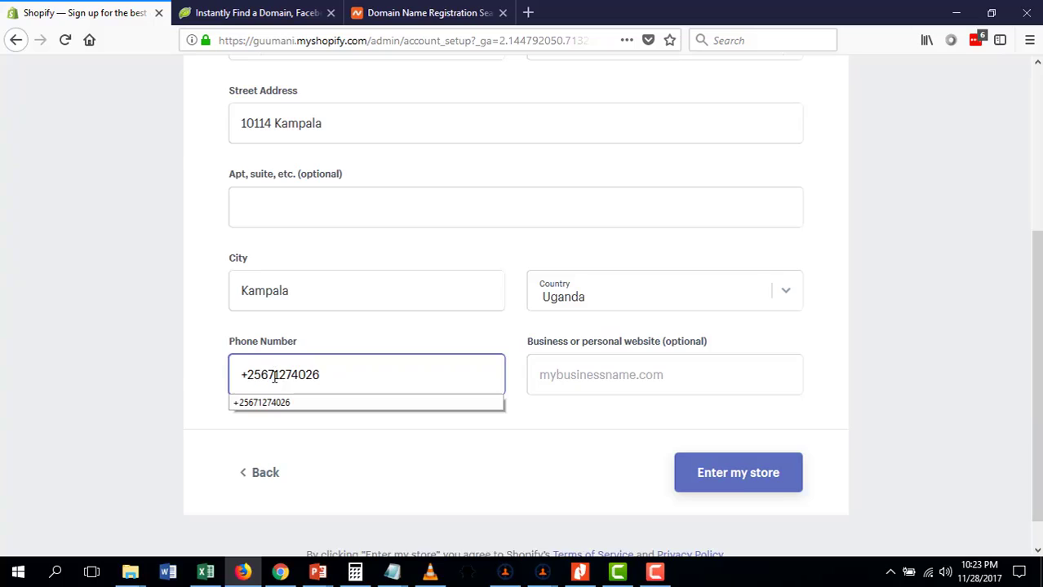
type("5")
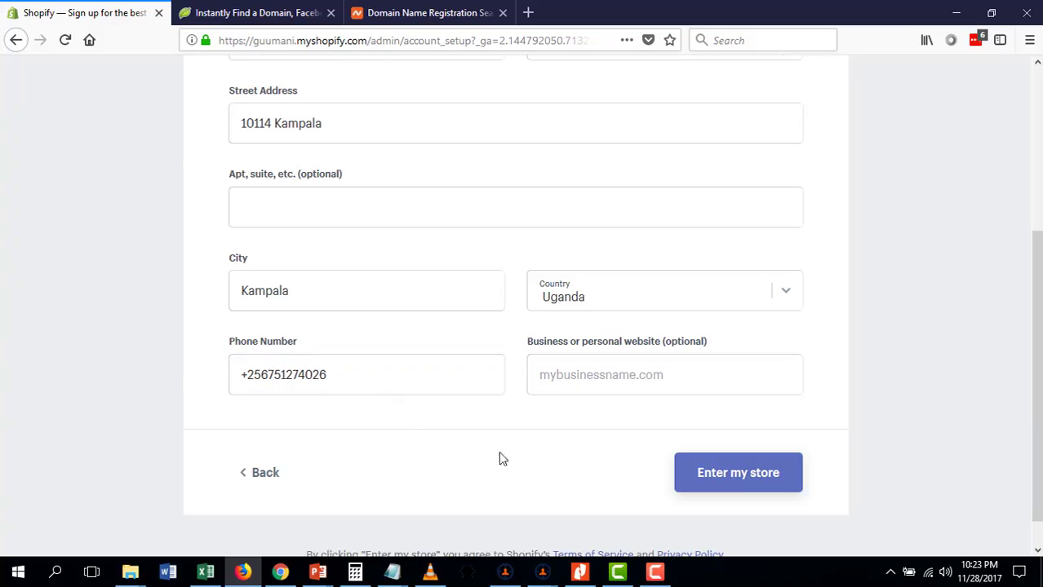
left_click(755, 475)
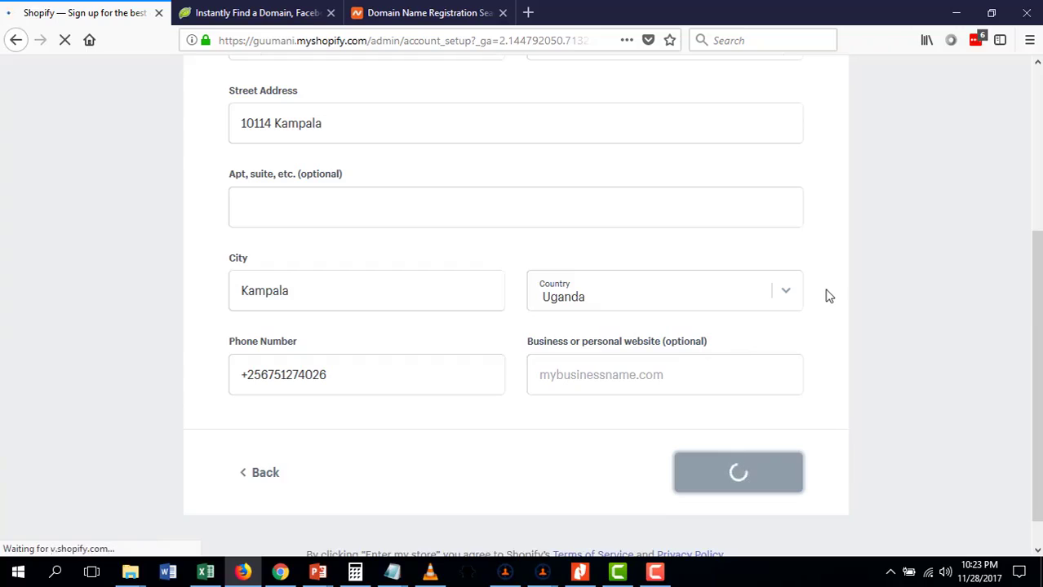
- Review Namevine's guumani results showing .com and all social profiles available, then return to Shopify admin
left_click(267, 14)
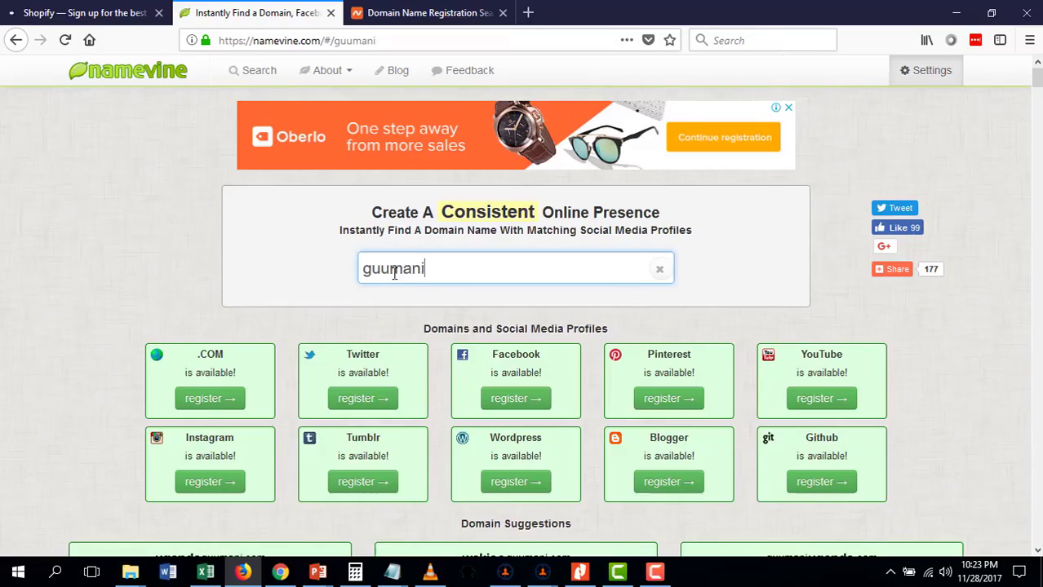
left_click_drag(429, 270, 340, 274)
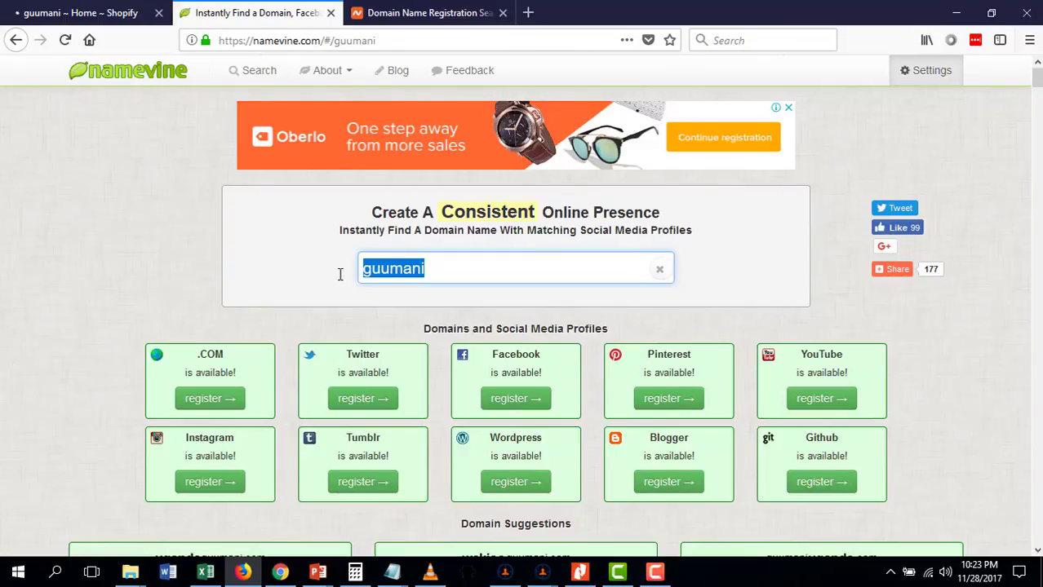
left_click(425, 269)
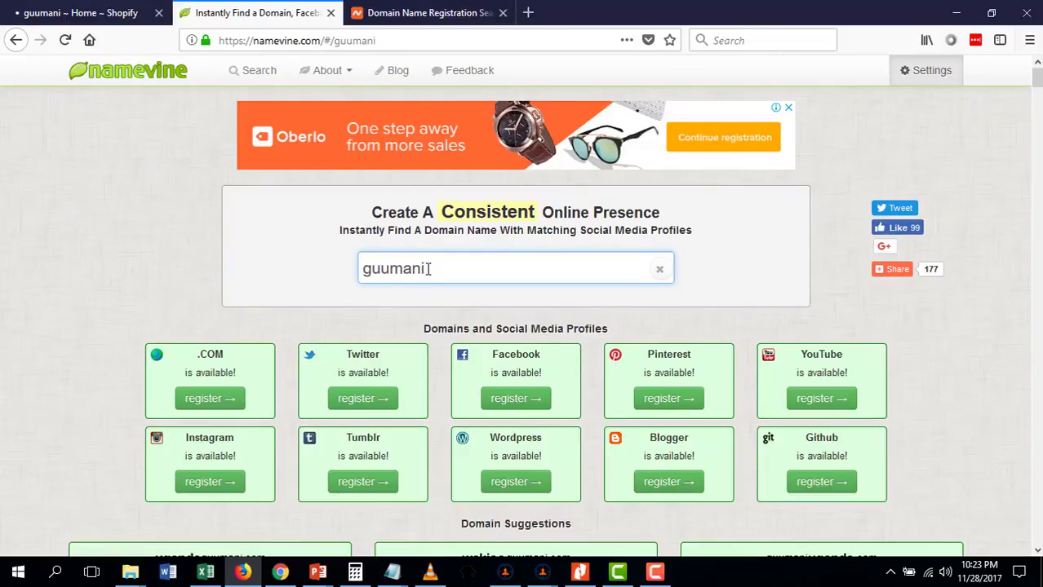
left_click(317, 290)
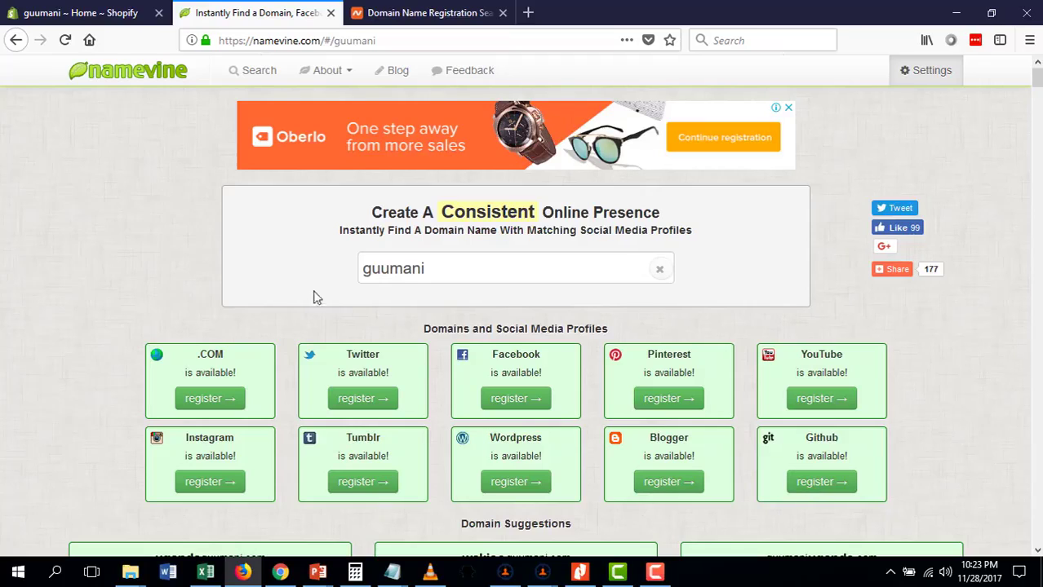
left_click(118, 14)
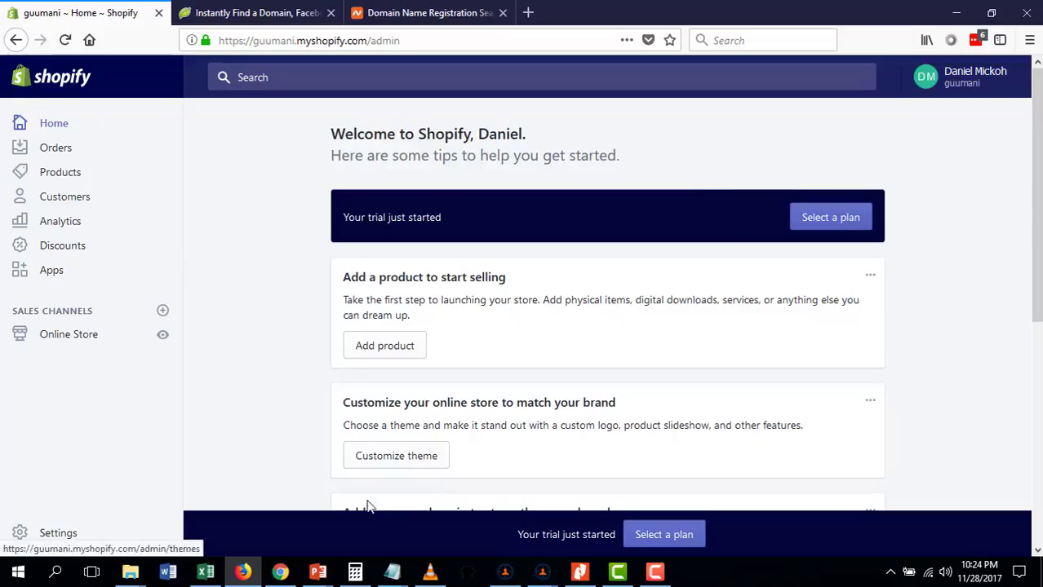
mouse_move(318, 572)
left_click(418, 512)
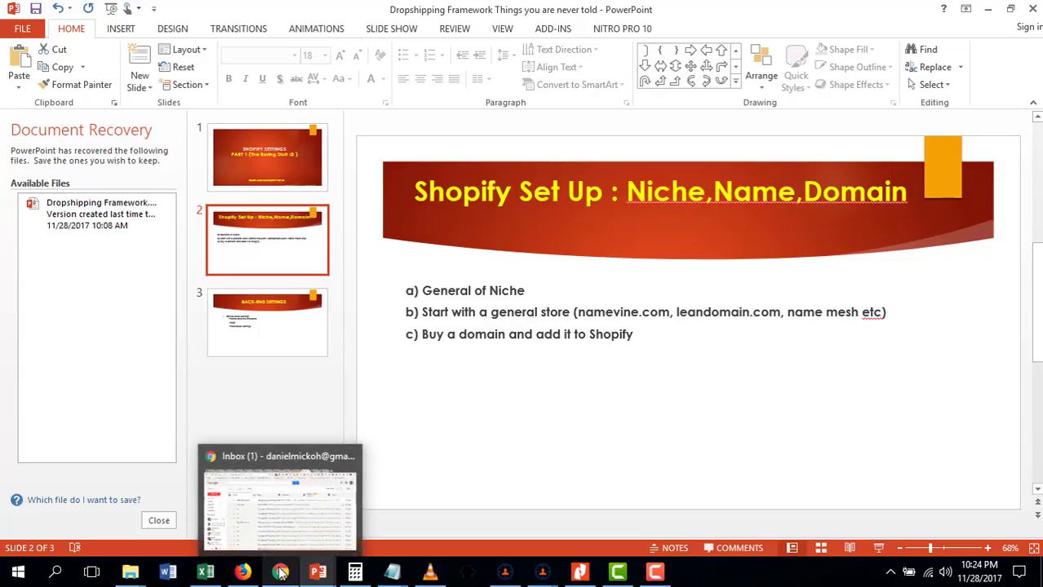
mouse_move(248, 576)
left_click(194, 516)
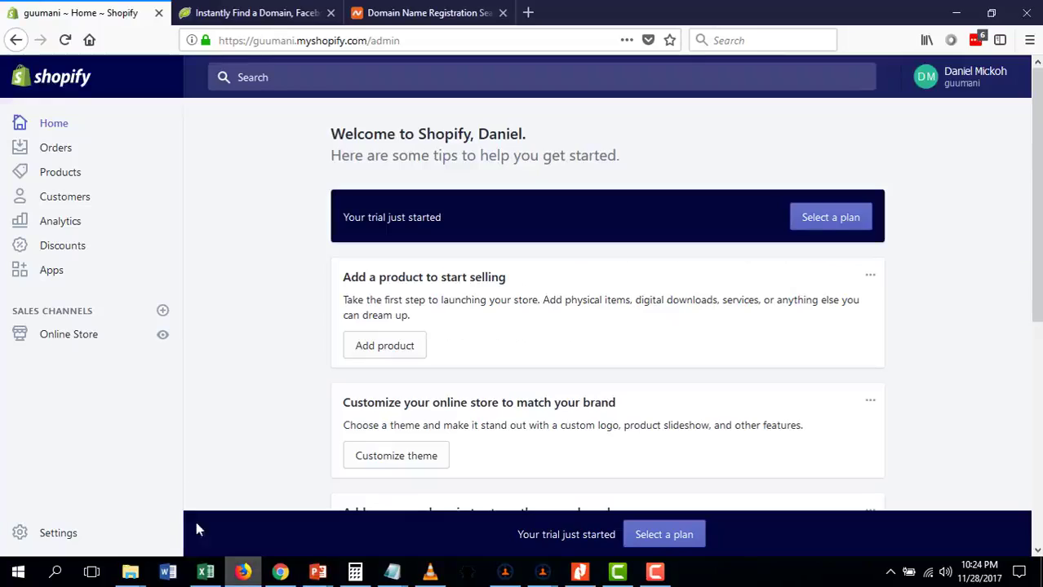
- View the Namecheap cart with guumani.com for 1 year at $9.06, then return to Shopify
left_click(399, 10)
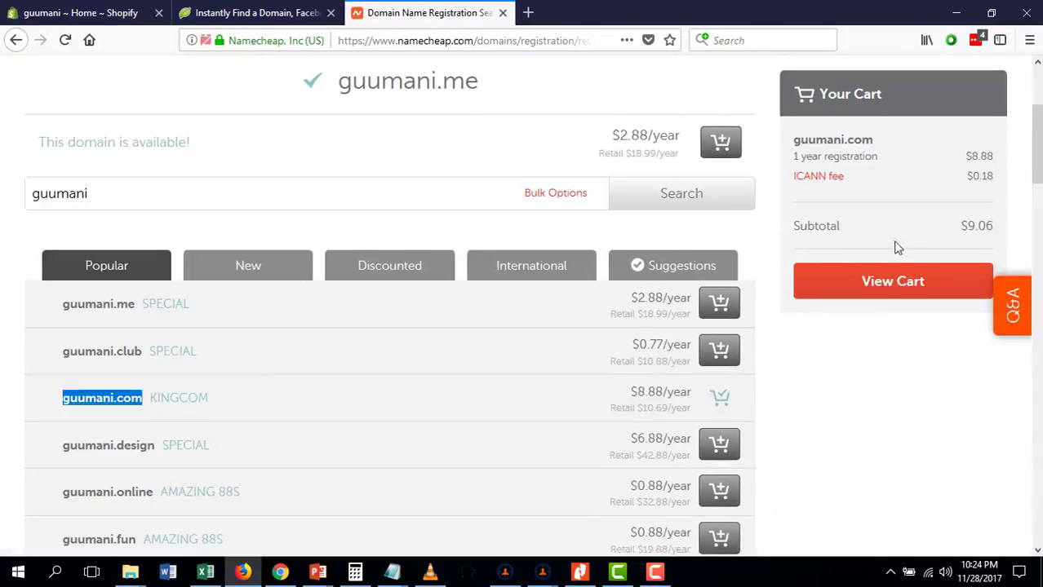
left_click(905, 285)
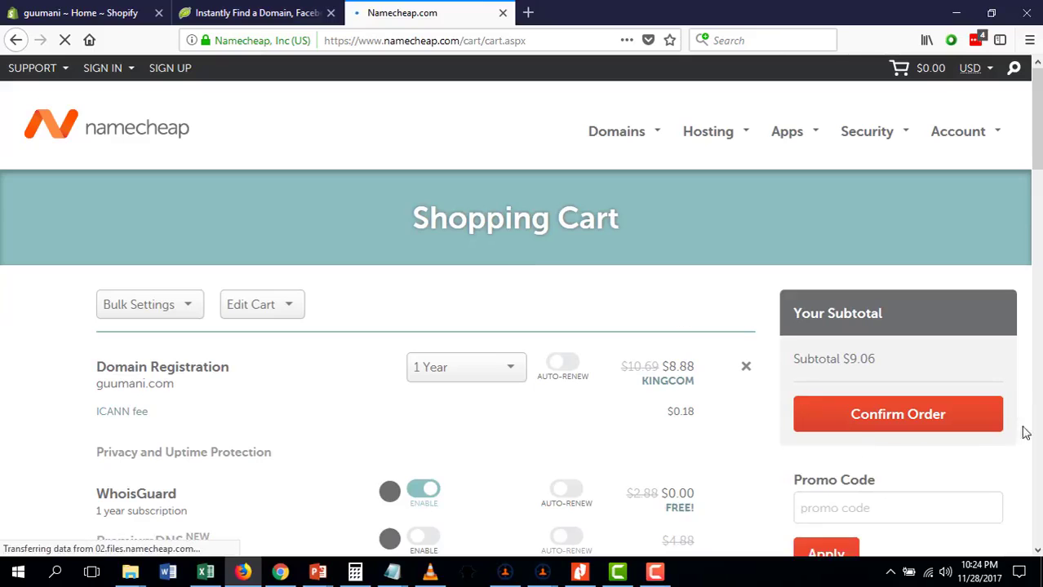
scroll(971, 310, "down", 5)
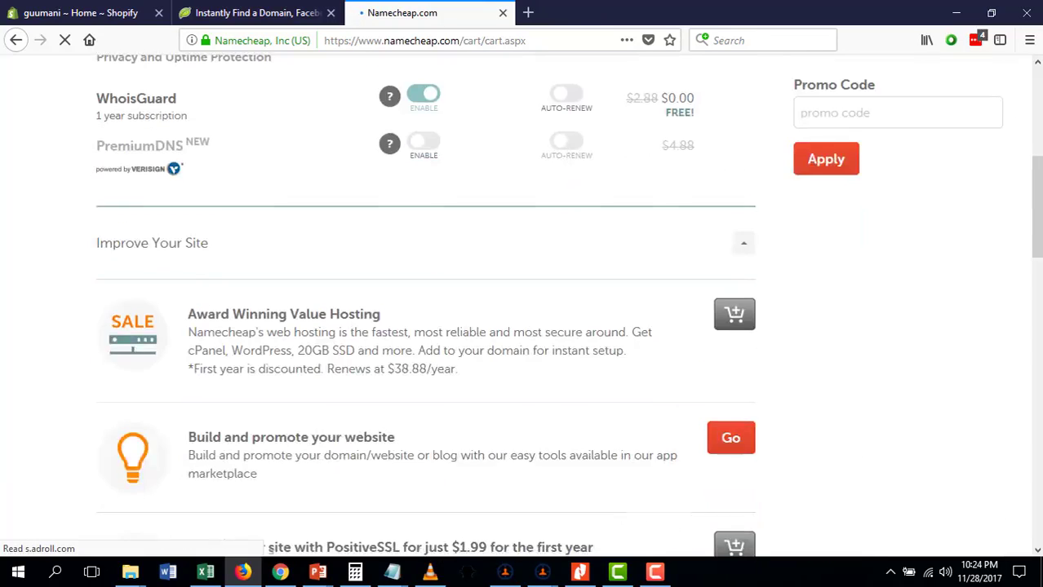
scroll(1023, 197, "up", 2)
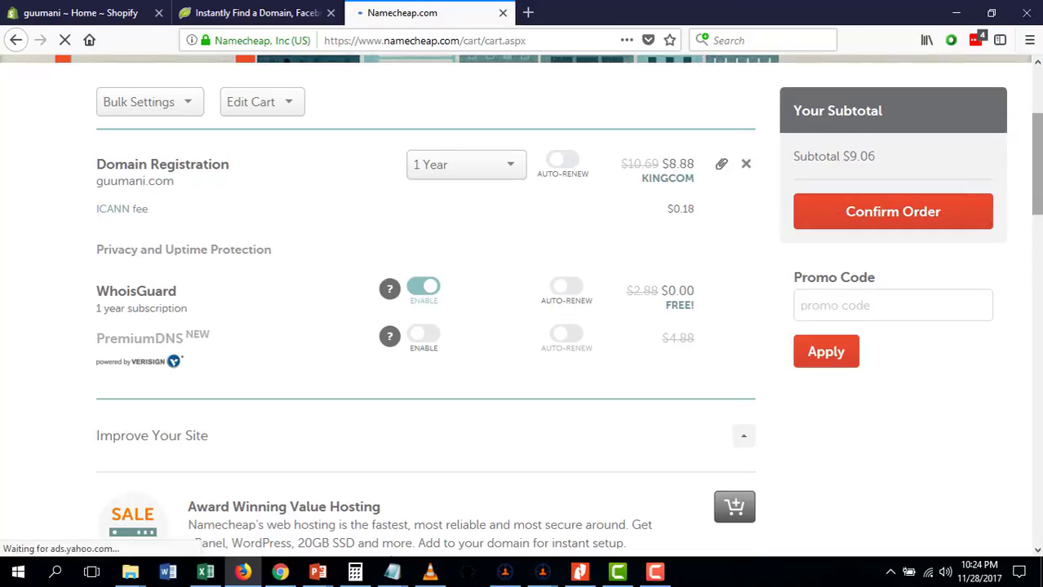
mouse_move(1037, 195)
left_mouse_down()
mouse_move(1039, 349)
mouse_move(1038, 196)
left_mouse_up()
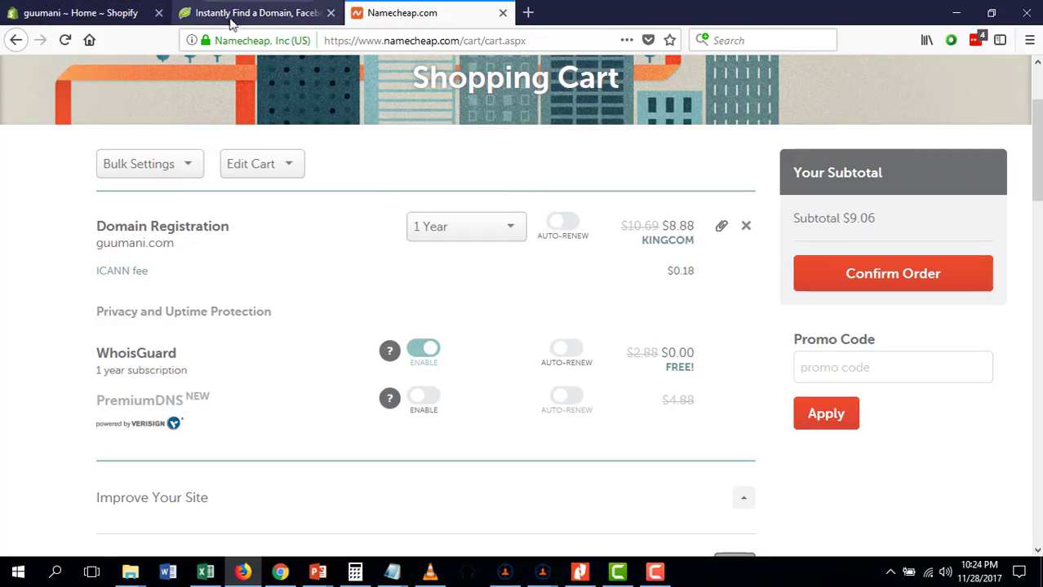
left_click(81, 12)
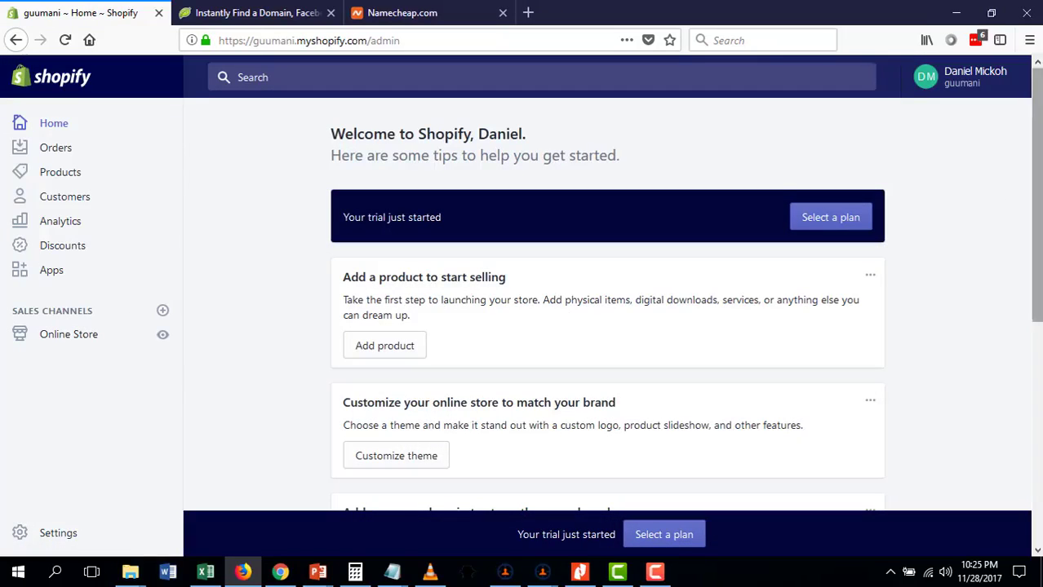
- Go to Online Store themes and preview the current Debut theme in a new tab
mouse_move(1034, 196)
left_mouse_down()
mouse_move(1031, 316)
mouse_move(1026, 200)
left_mouse_up()
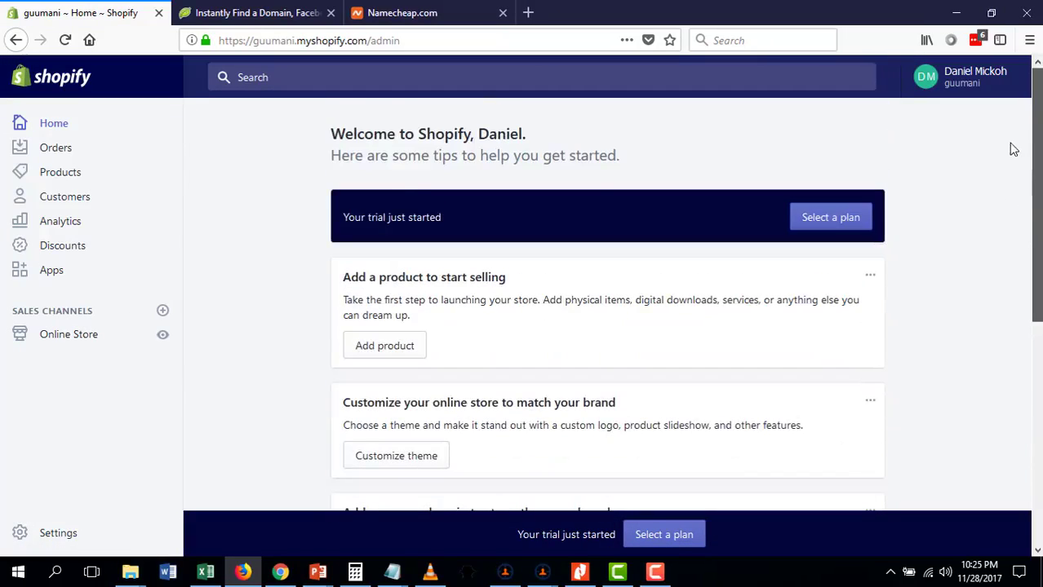
left_click(67, 340)
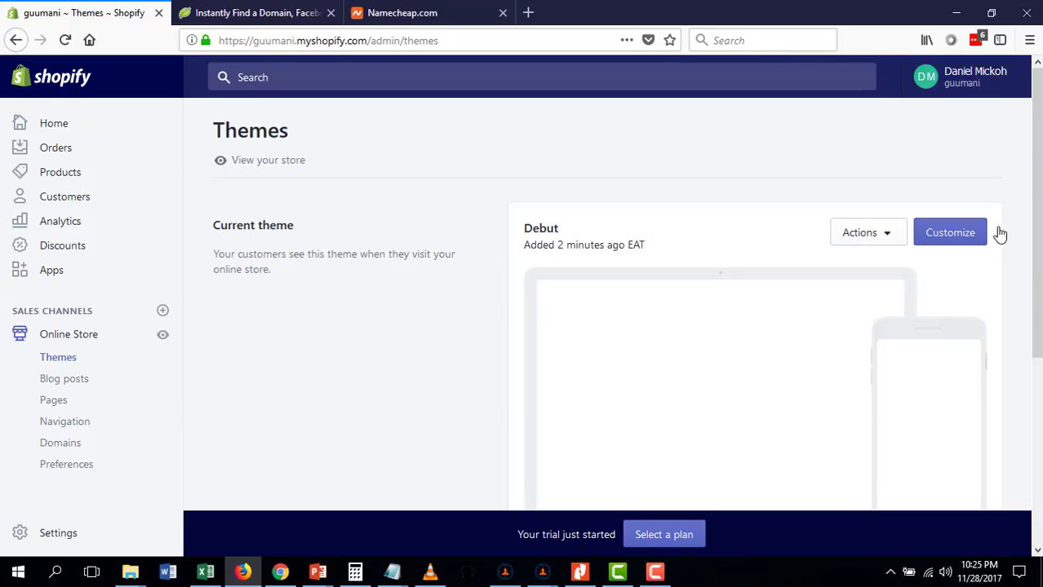
left_click_drag(1035, 159, 1028, 187)
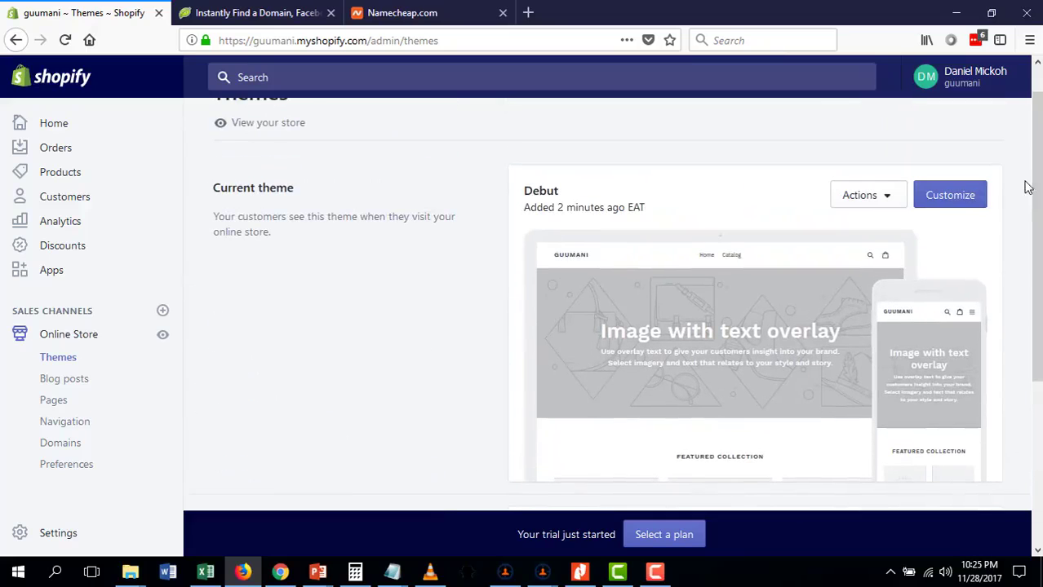
left_click(897, 196)
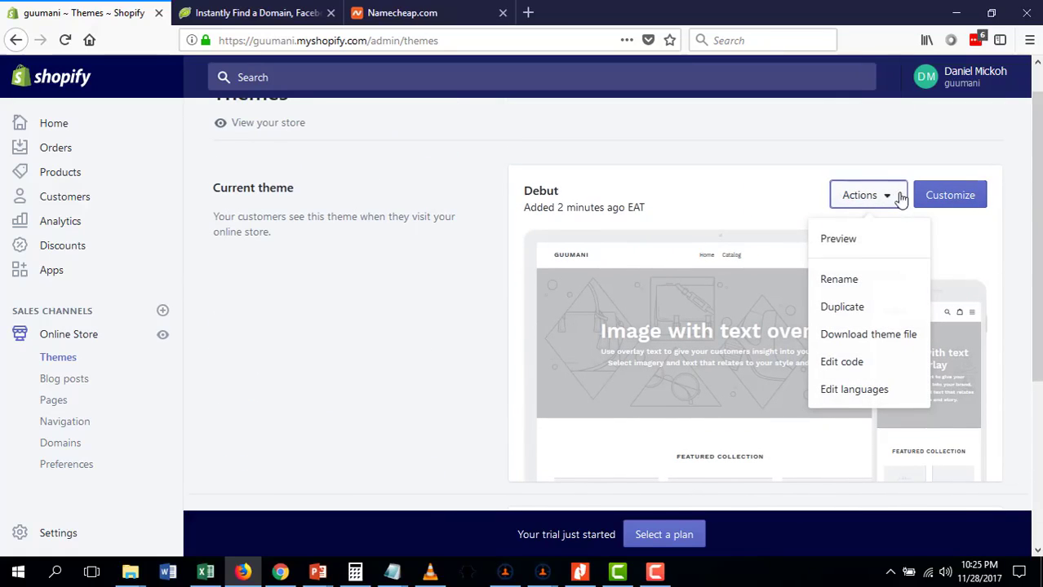
left_click(838, 250)
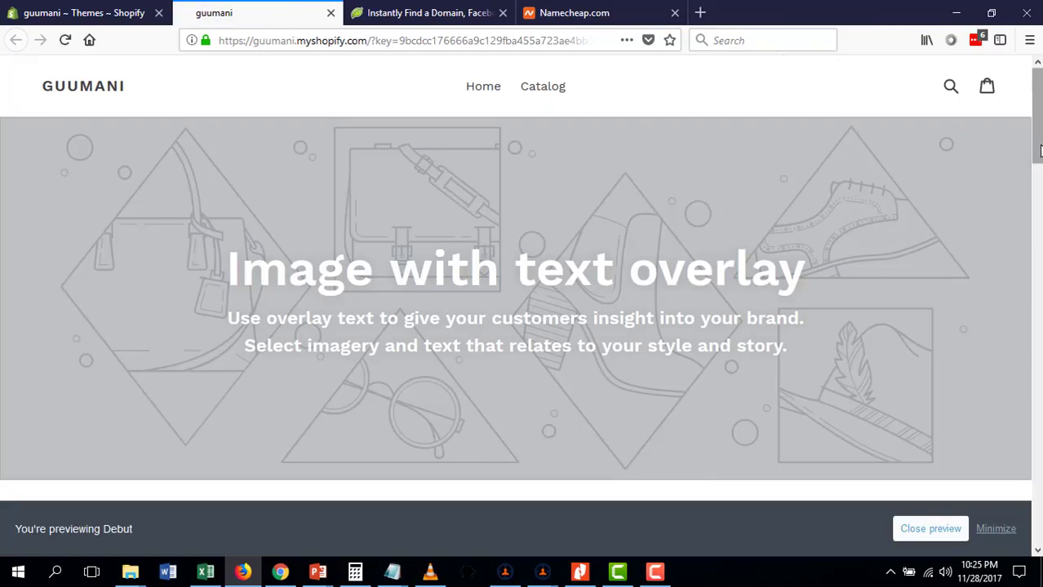
- Return to the Themes page and scroll down to More themes
left_click_drag(1037, 122, 1036, 84)
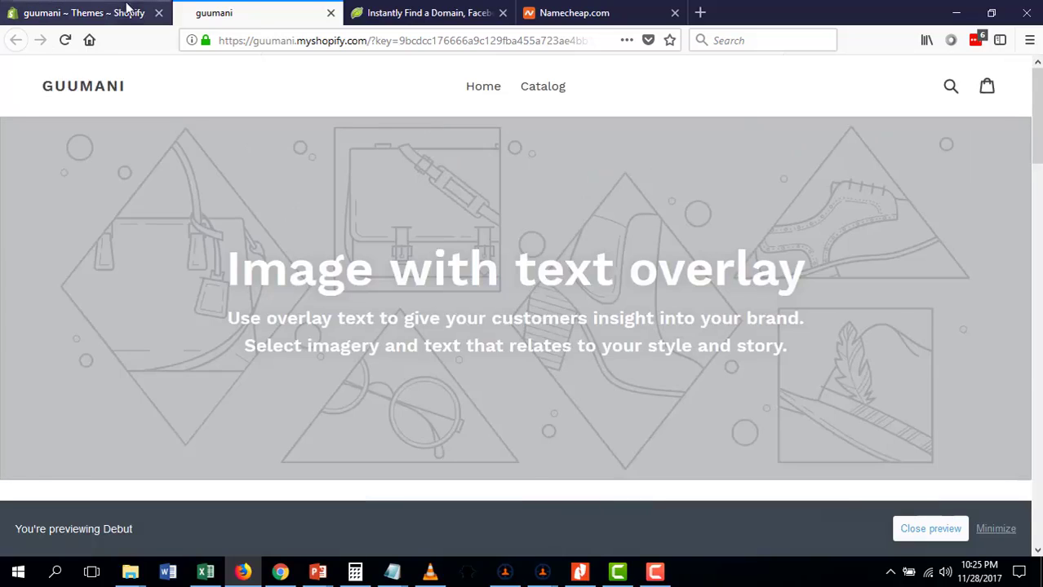
left_click(102, 15)
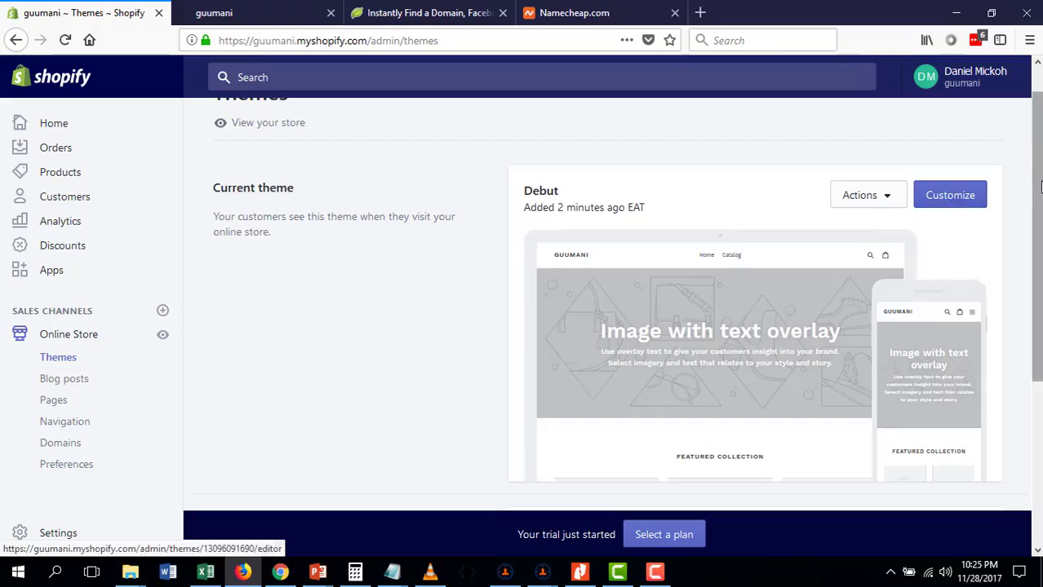
left_click_drag(1036, 203, 1036, 367)
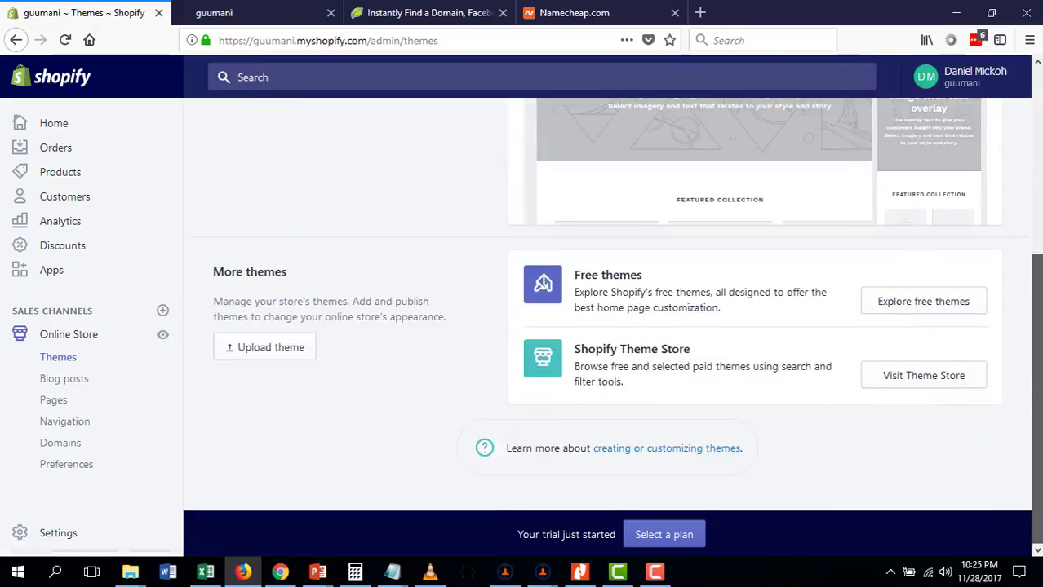
- From the free themes gallery, add the Supply theme in its Light style after previewing Blue
left_click(901, 316)
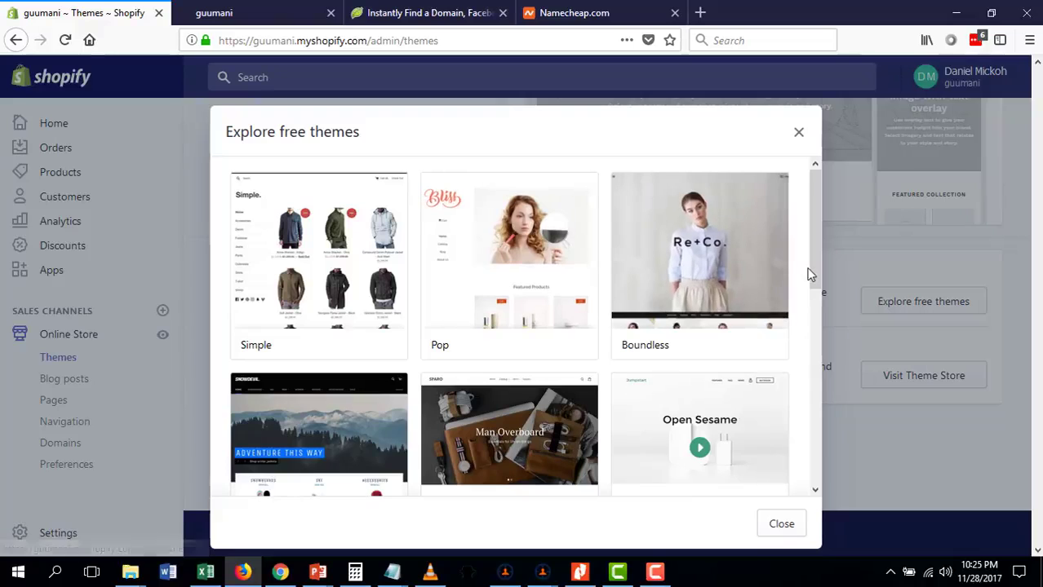
left_click_drag(815, 254, 825, 375)
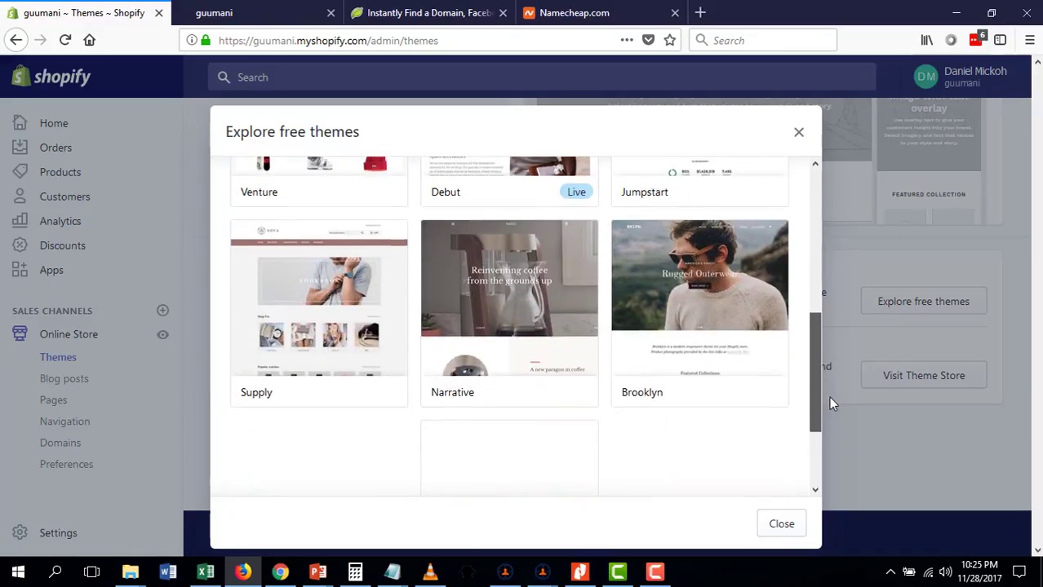
left_click(327, 330)
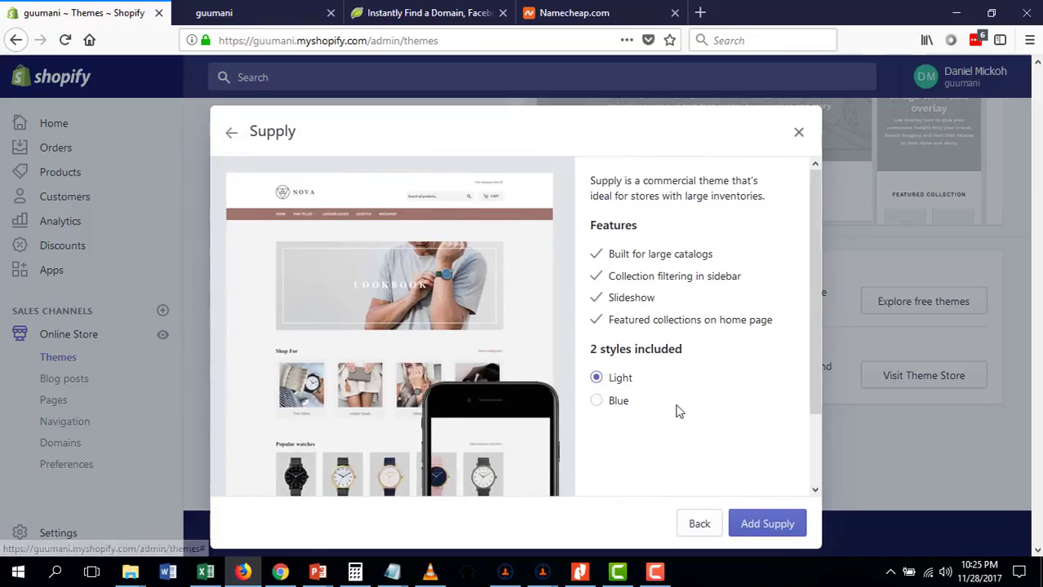
mouse_move(815, 317)
left_mouse_down()
mouse_move(816, 380)
mouse_move(814, 336)
left_mouse_up()
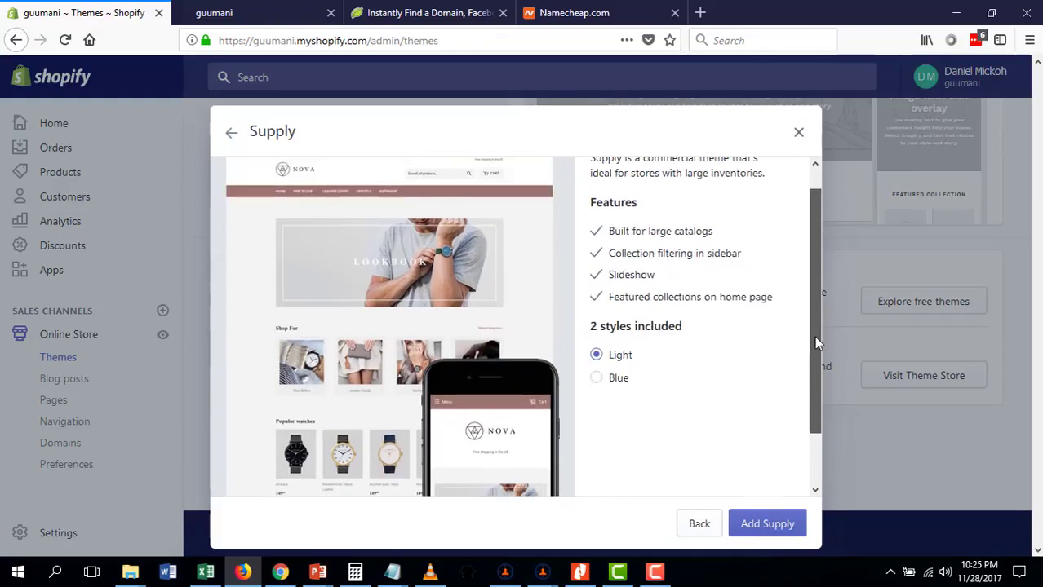
left_click(619, 384)
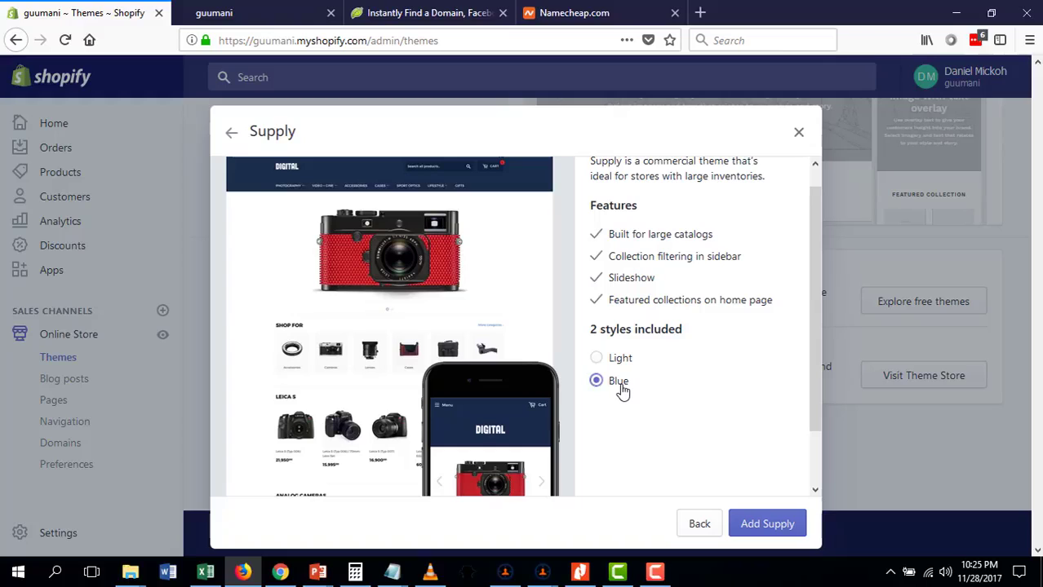
left_click(596, 361)
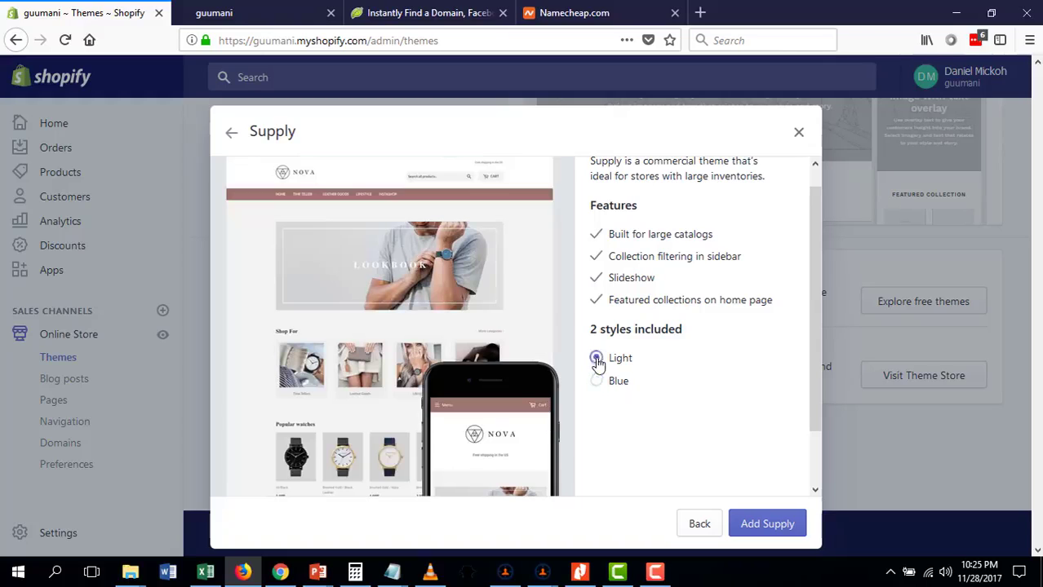
left_click_drag(813, 362, 810, 413)
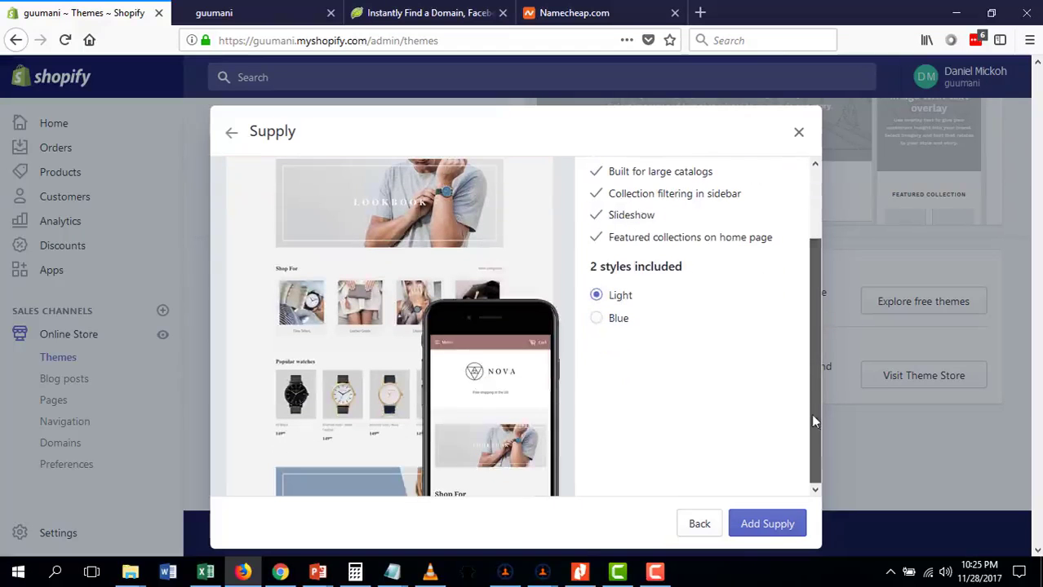
left_click(763, 529)
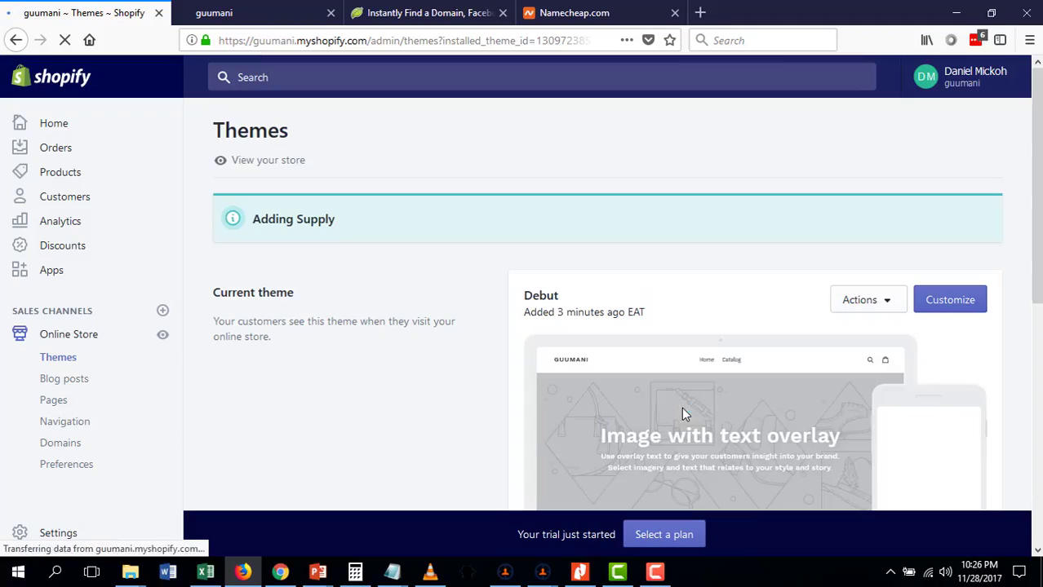
- Open and review the live guumani storefront
scroll(924, 254, "down", 3)
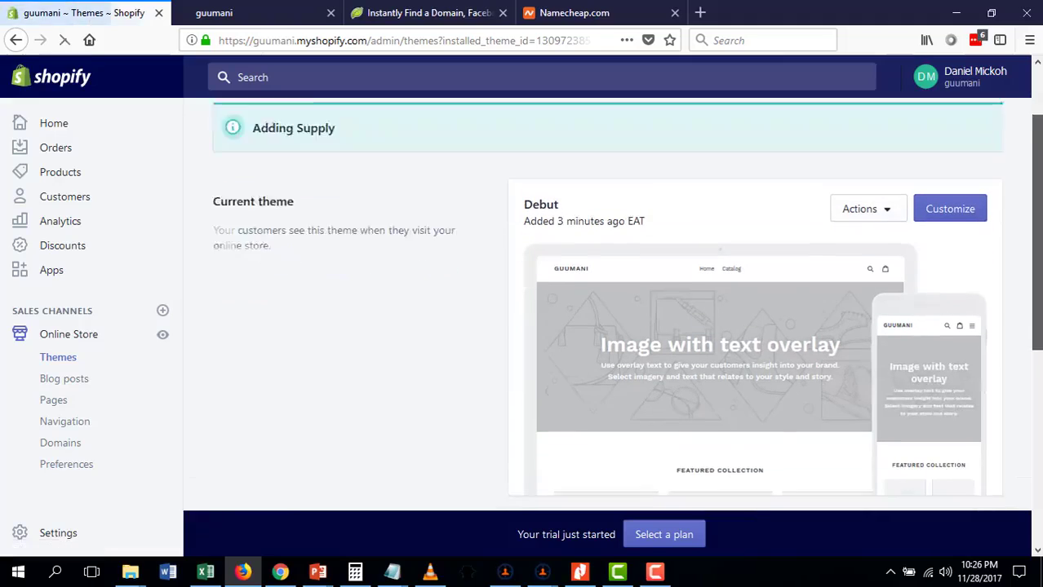
scroll(783, 161, "up", 3)
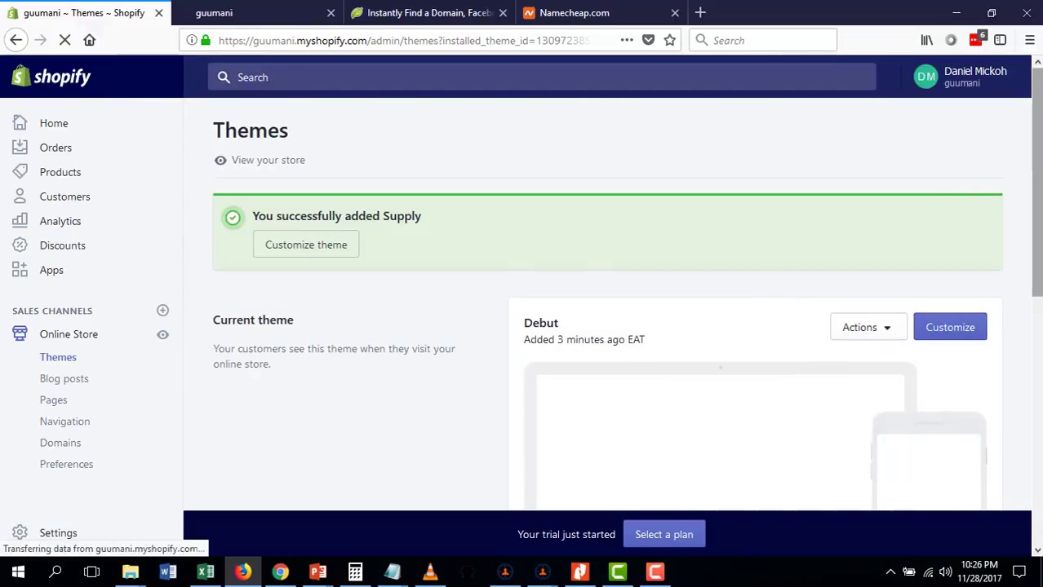
mouse_move(1037, 159)
left_mouse_down()
mouse_move(1038, 356)
mouse_move(1034, 172)
left_mouse_up()
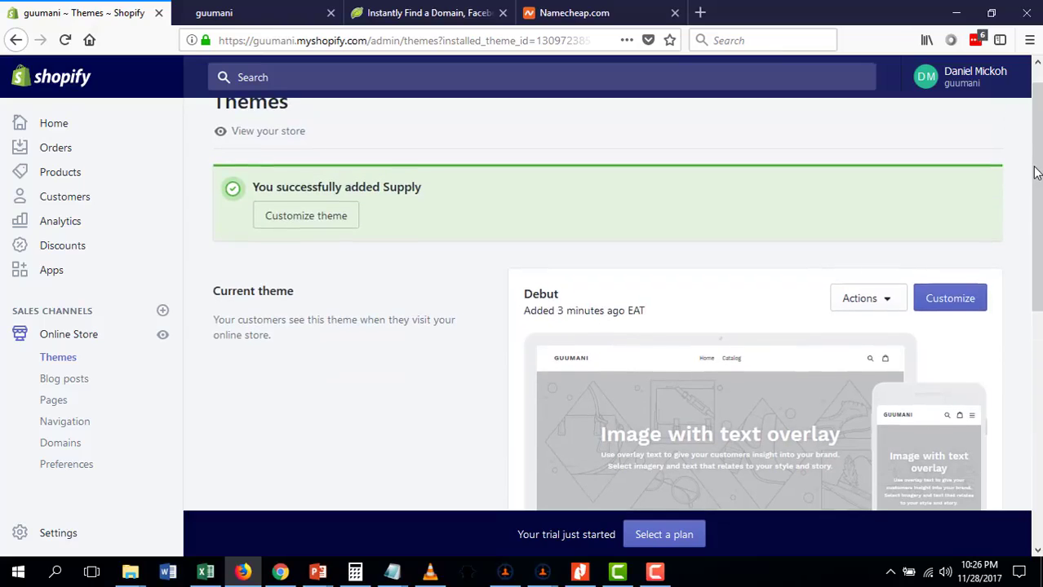
left_click_drag(1035, 172, 1036, 137)
left_click(237, 164)
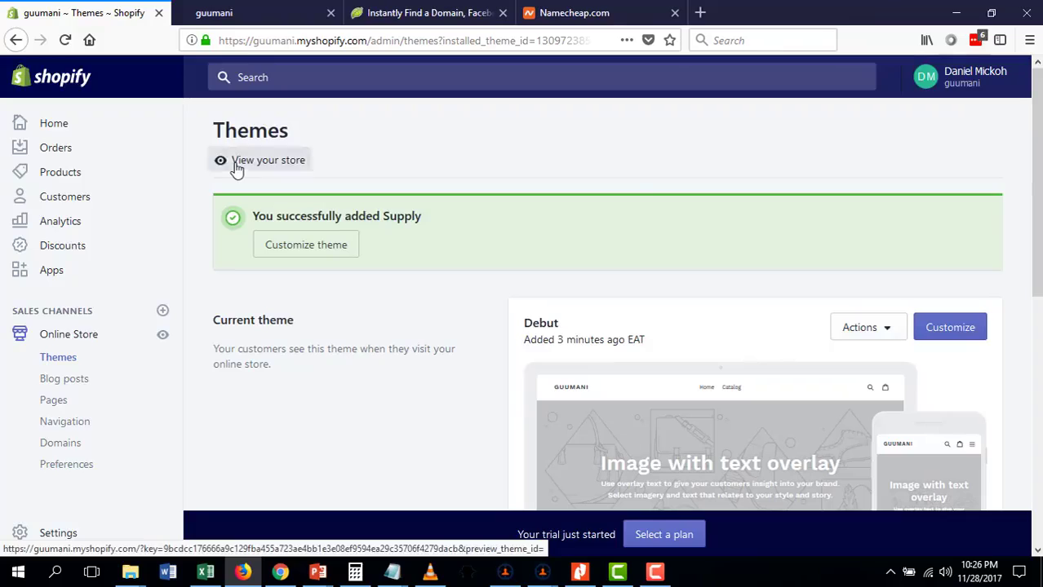
left_click(461, 14)
- Close the duplicate storefront tab and return to the Themes admin page
left_click(502, 13)
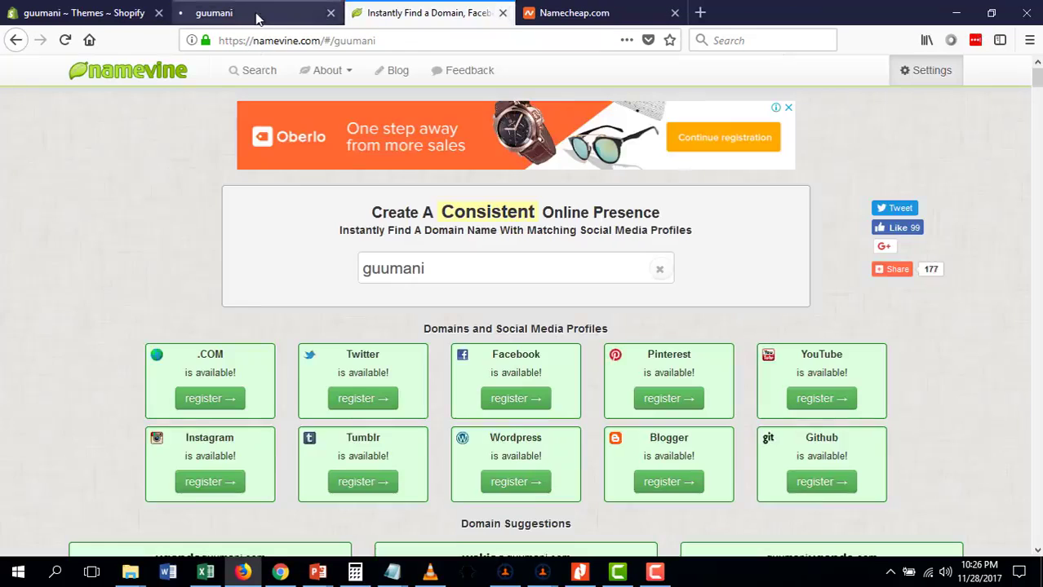
left_click(255, 16)
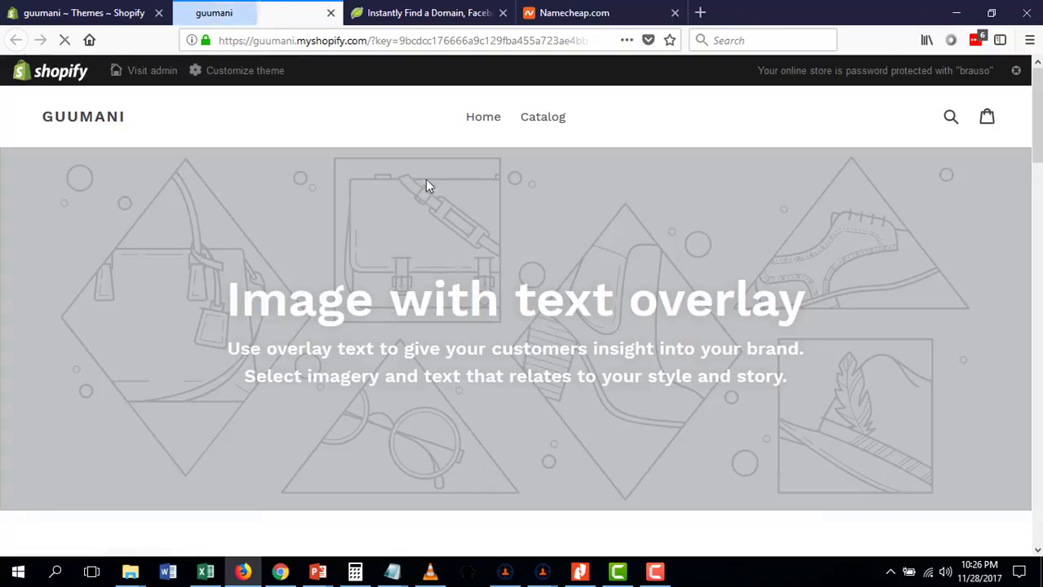
left_click_drag(1036, 142, 293, 68)
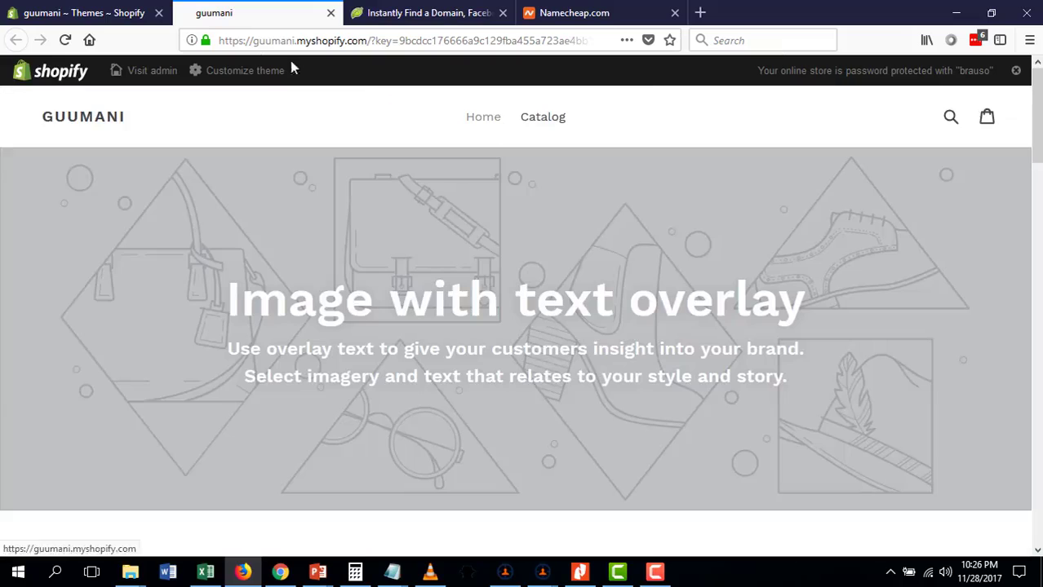
left_click(131, 12)
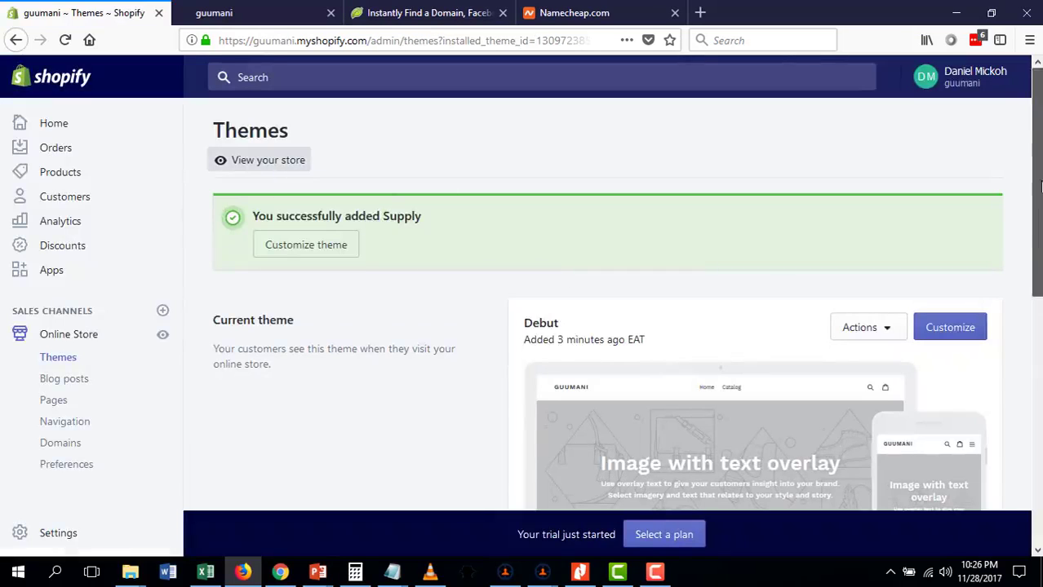
scroll(708, 261, "down", 3)
scroll(569, 209, "up", 1)
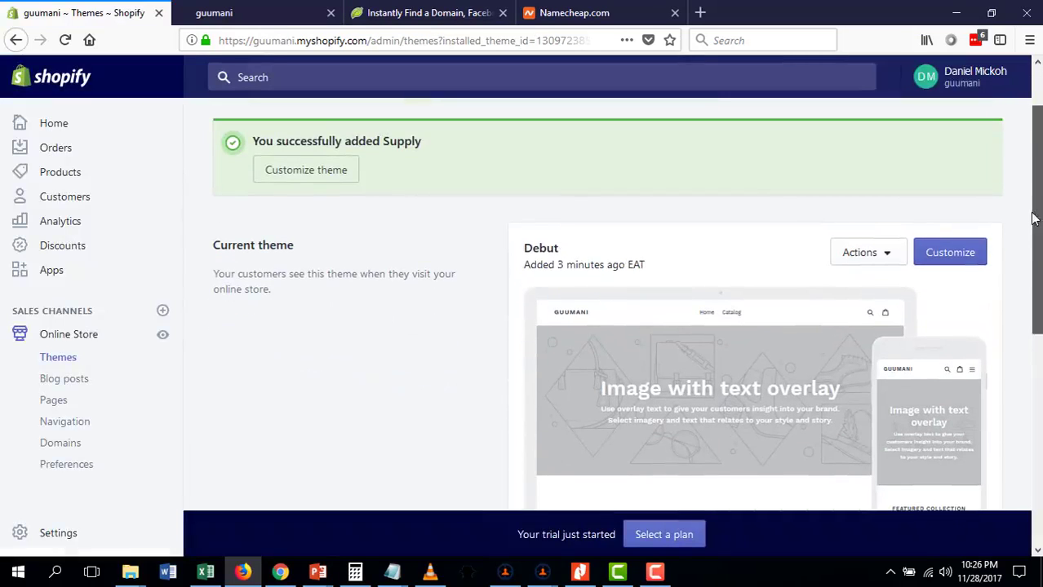
- Customize the Supply theme and open its Header settings down to the announcement text
left_click(292, 175)
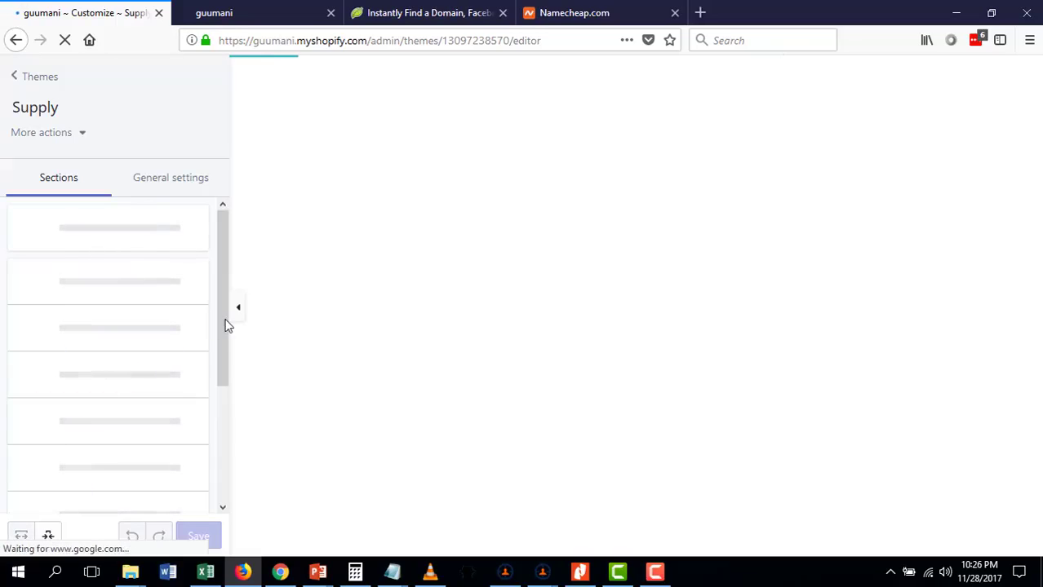
left_click_drag(228, 313, 223, 263)
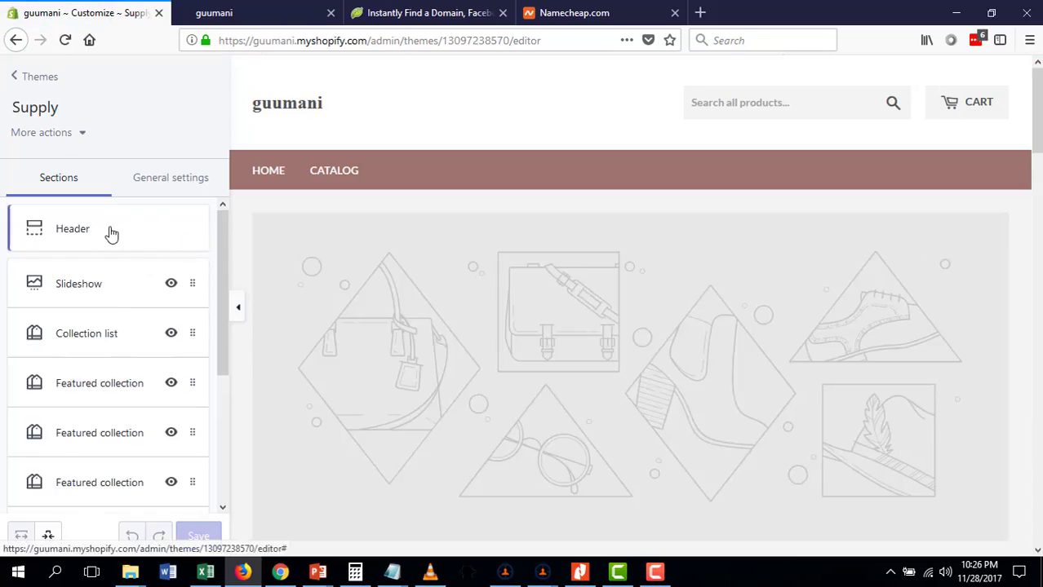
left_click(111, 235)
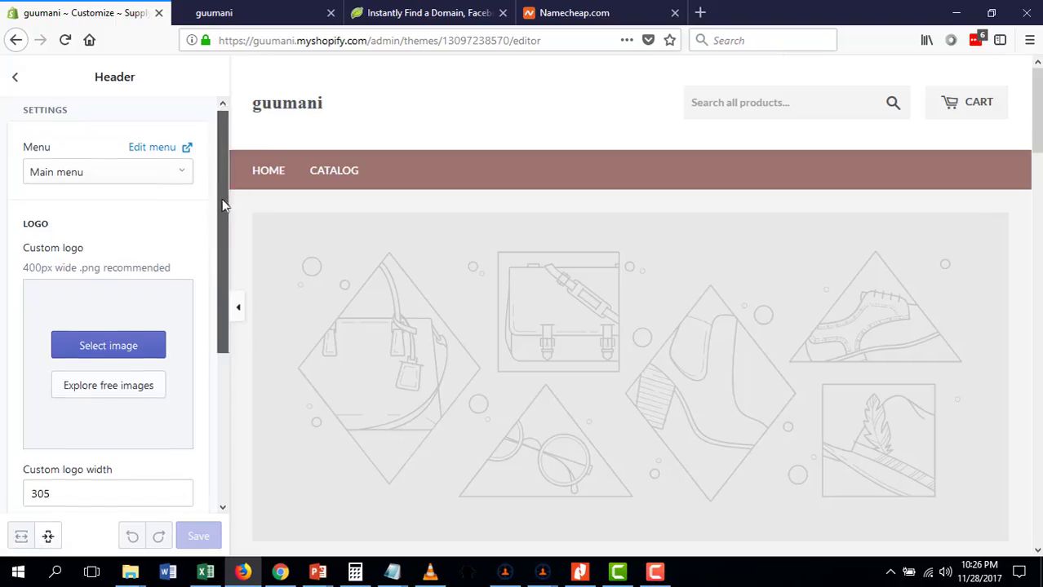
left_click_drag(223, 205, 210, 382)
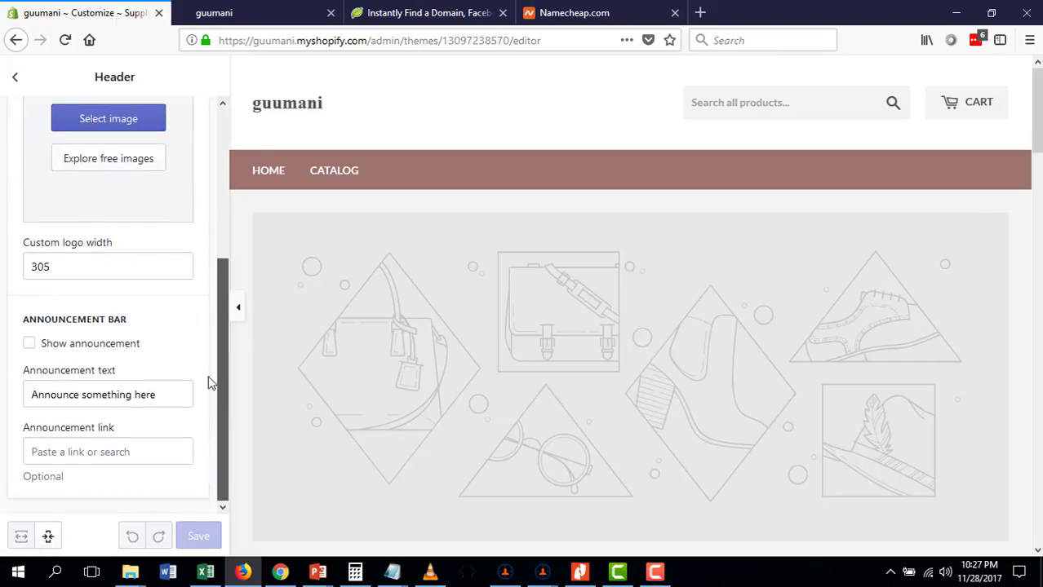
left_click(168, 396)
left_click_drag(168, 396, 112, 396)
left_click_drag(217, 347, 216, 343)
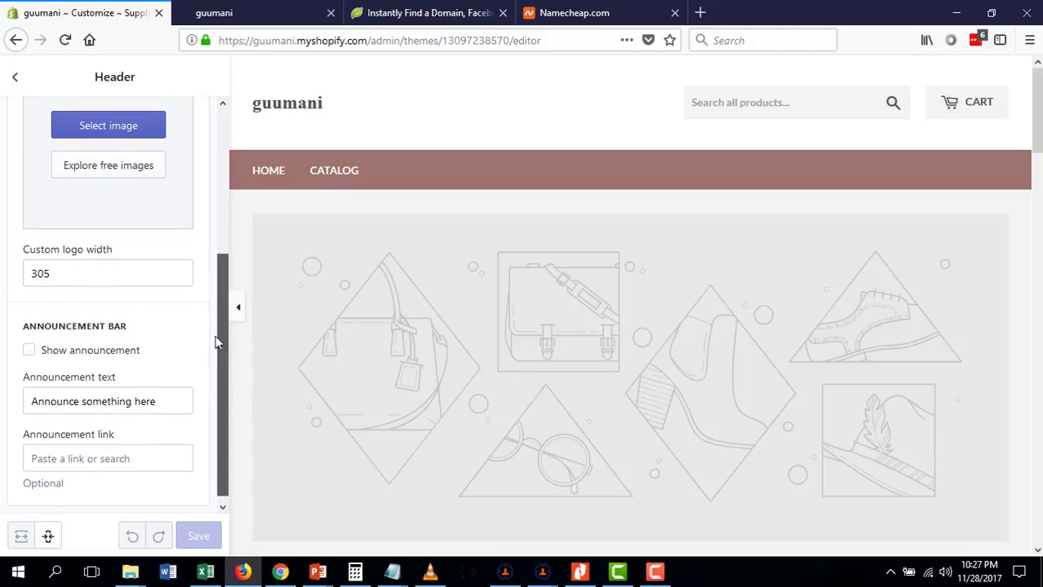
- Enable Show announcement with the text 'FREE SHIPPING FOR THE NEXT 24Hrs' and save
left_click(29, 353)
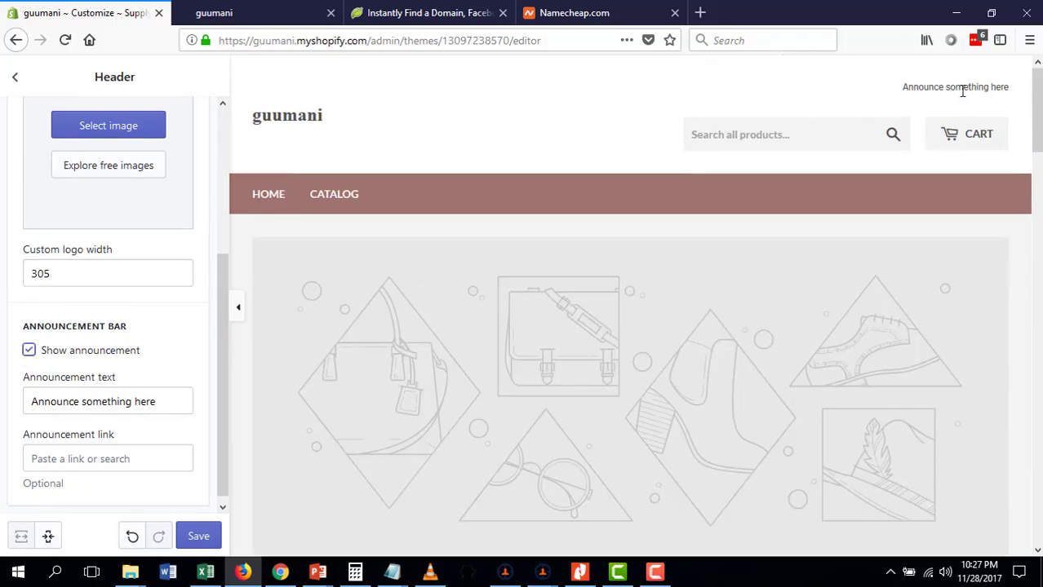
left_click_drag(166, 398, 15, 434)
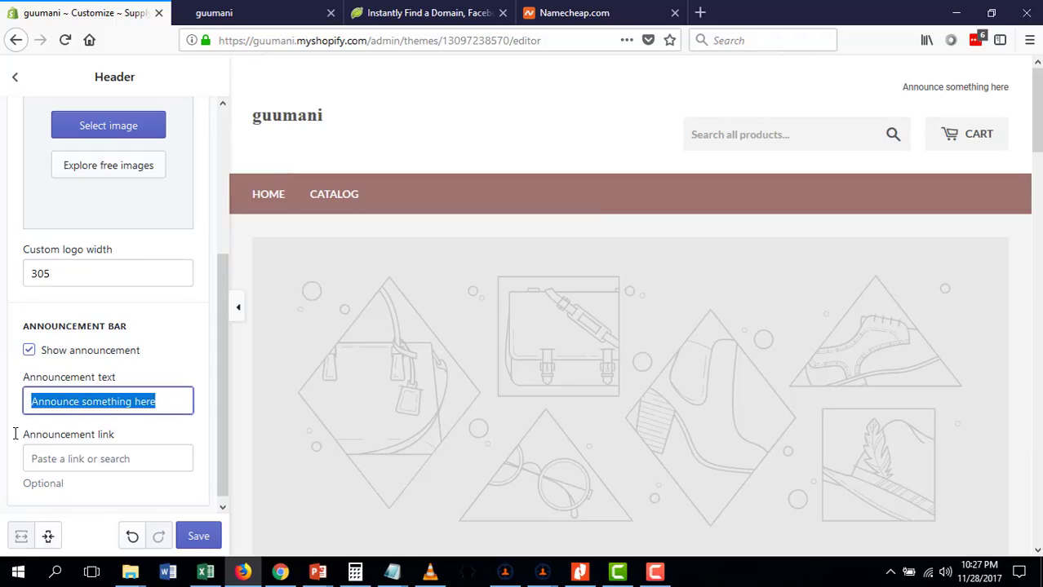
type("FREE")
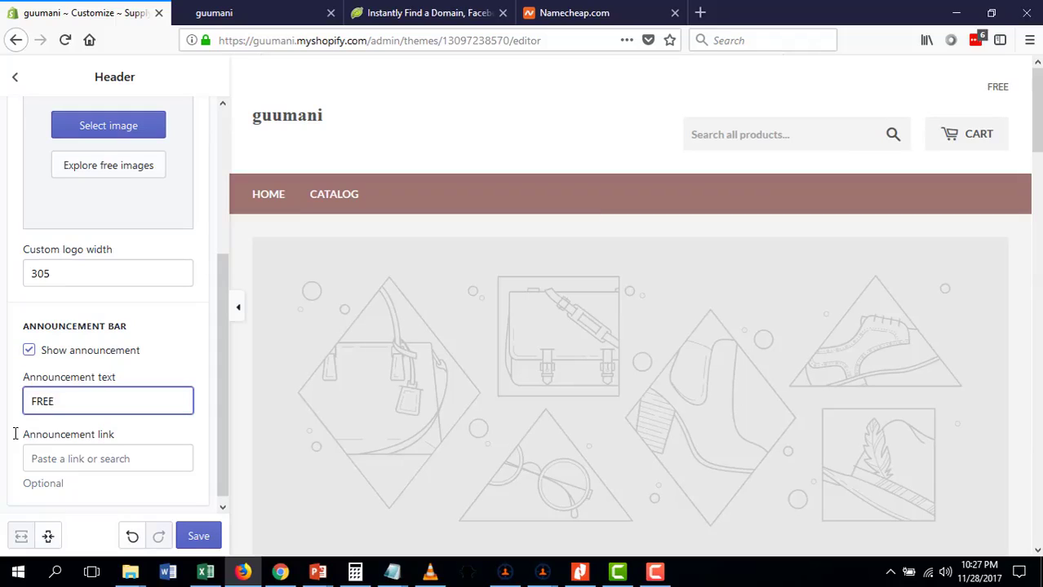
type(" SHIPPIN")
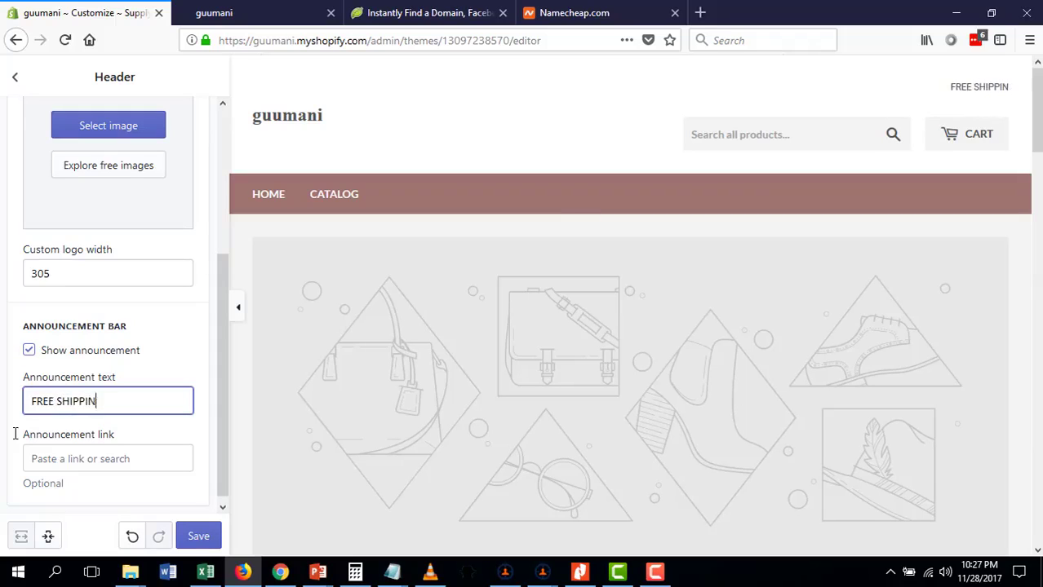
type("G FOR THE NEX")
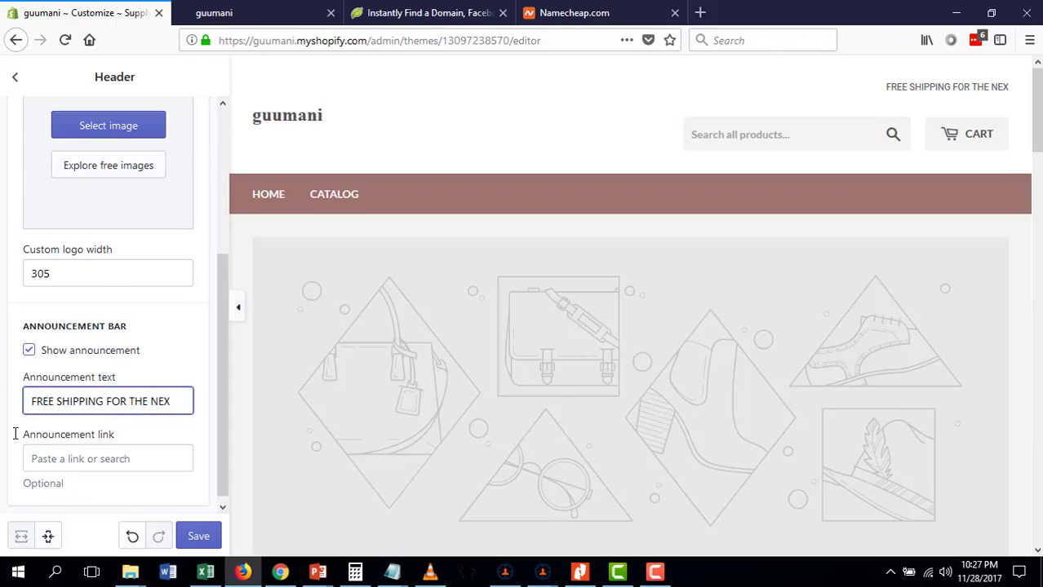
type("T 24Hrs")
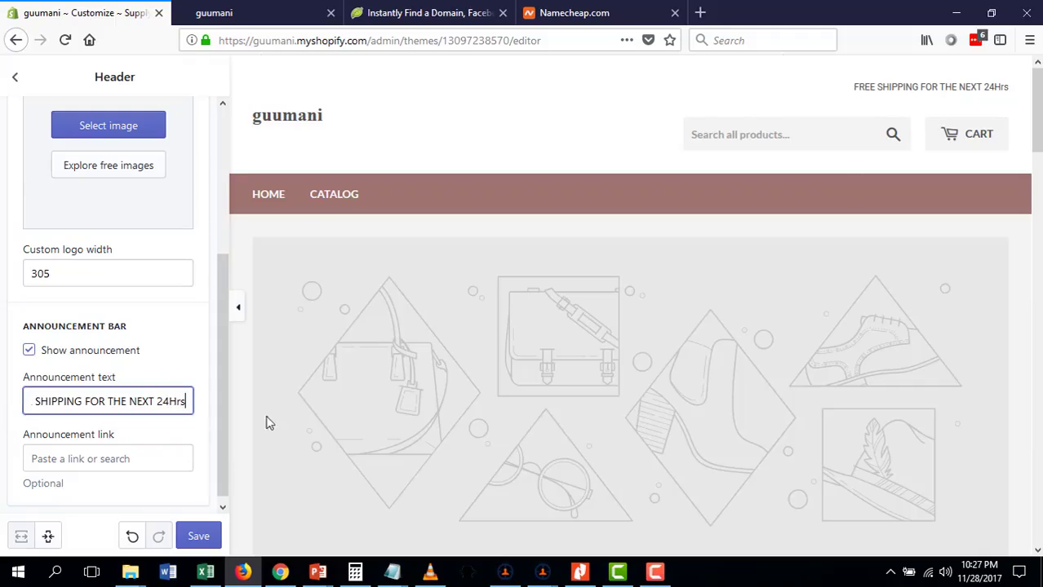
left_click_drag(223, 479, 224, 495)
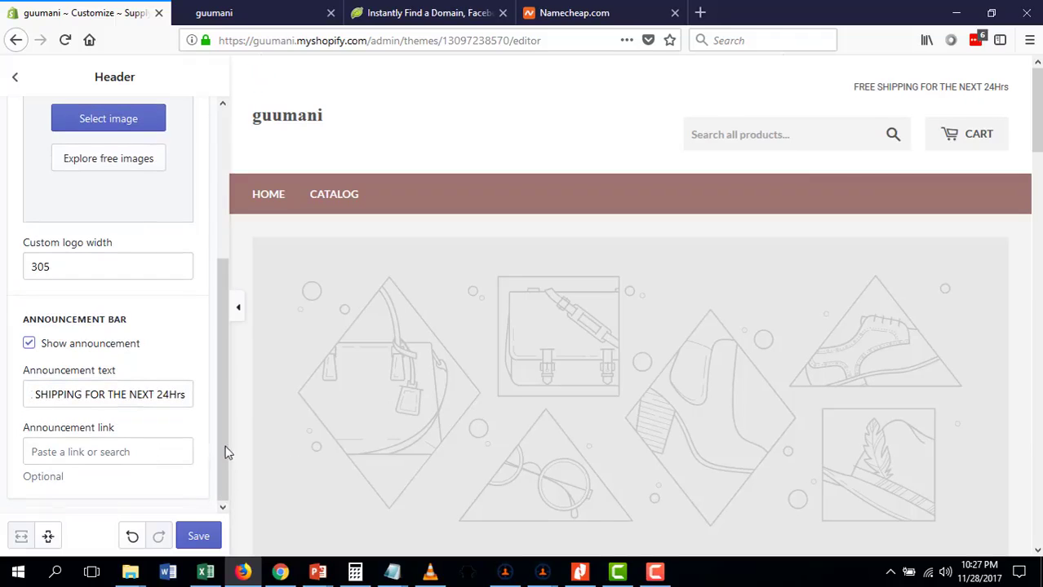
mouse_move(227, 454)
left_mouse_down()
mouse_move(226, 362)
mouse_move(226, 439)
left_mouse_up()
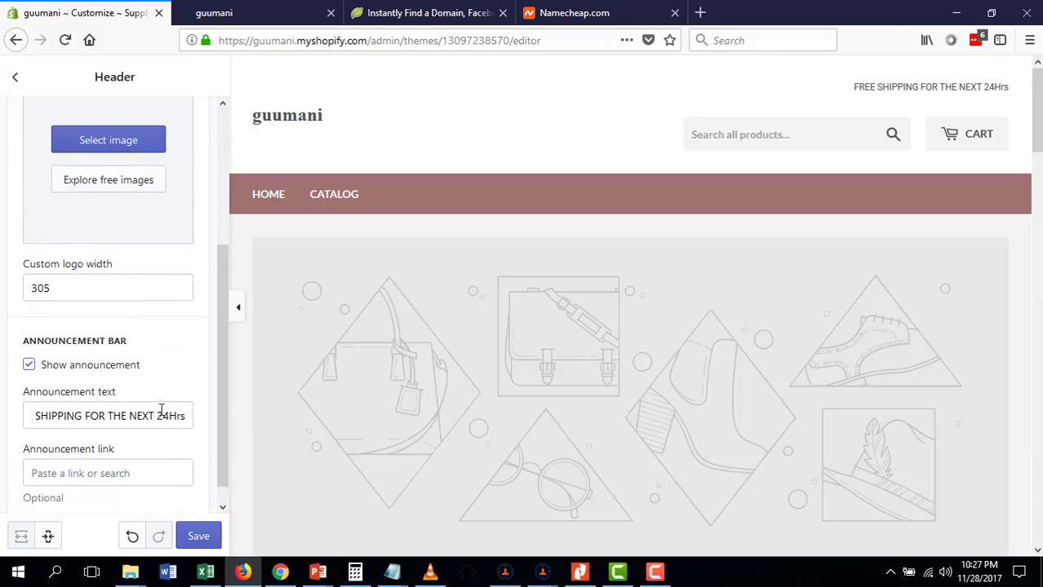
left_click(202, 536)
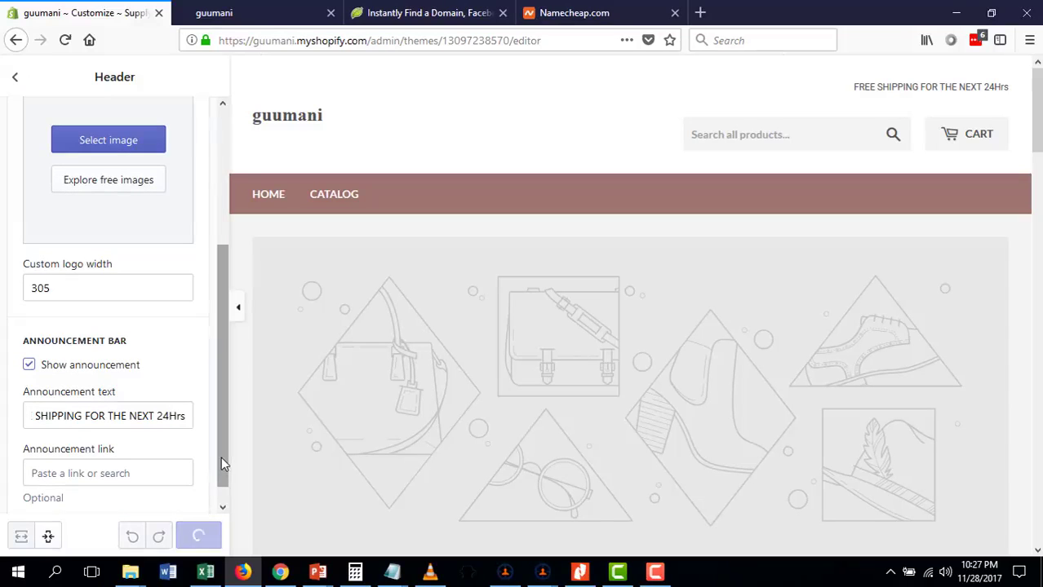
left_click_drag(221, 457, 218, 310)
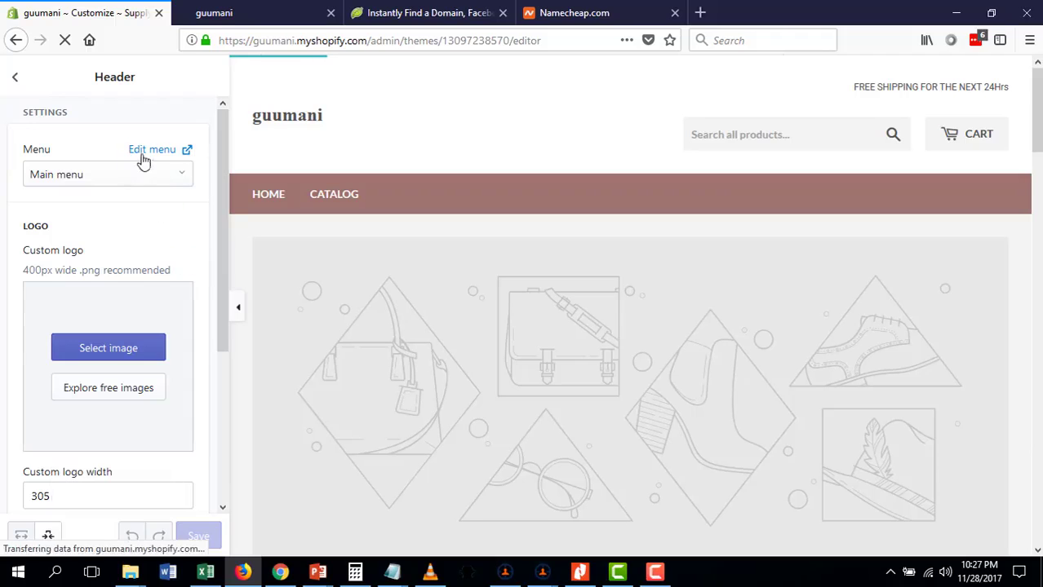
- Delete the Slideshow section from the Supply homepage
left_click(15, 76)
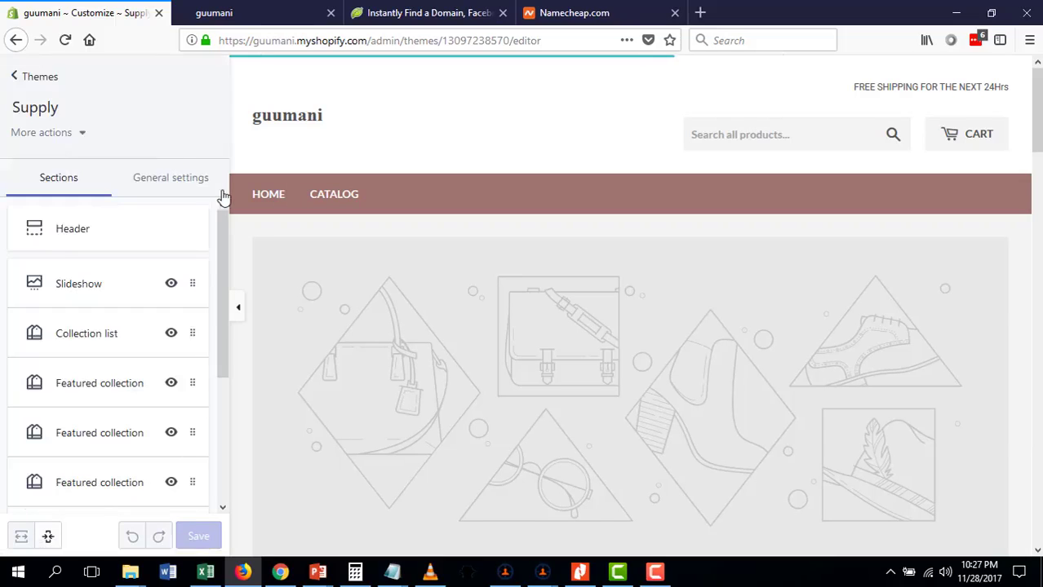
mouse_move(221, 236)
left_mouse_down()
mouse_move(224, 273)
mouse_move(221, 235)
left_mouse_up()
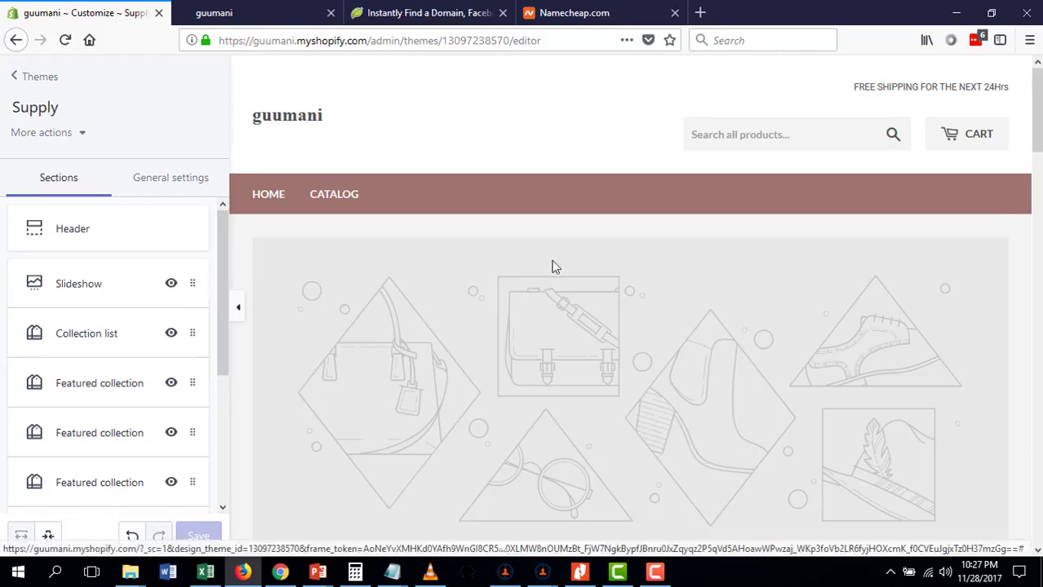
left_click_drag(1039, 114, 1039, 153)
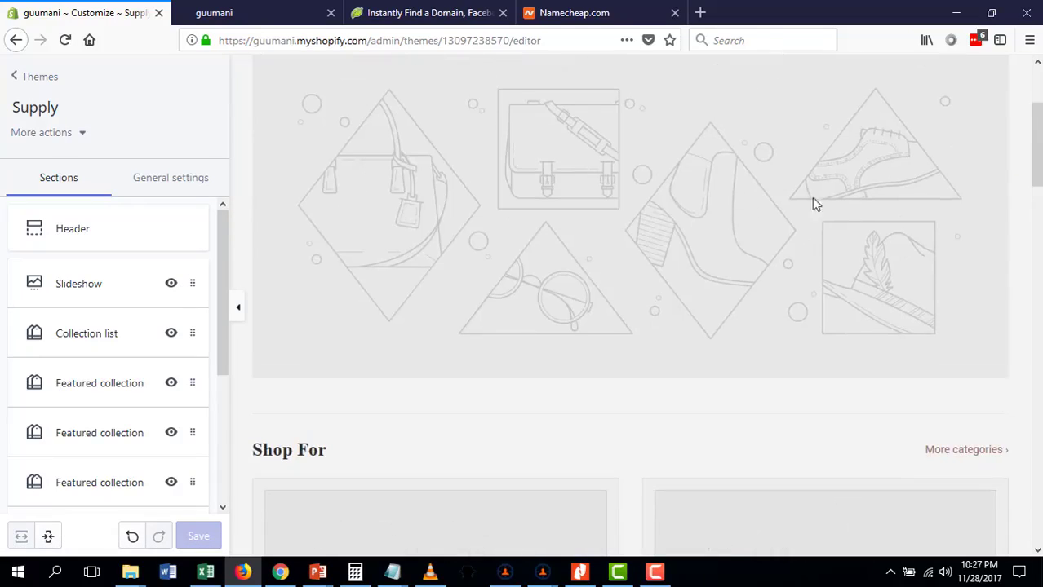
left_click(192, 296)
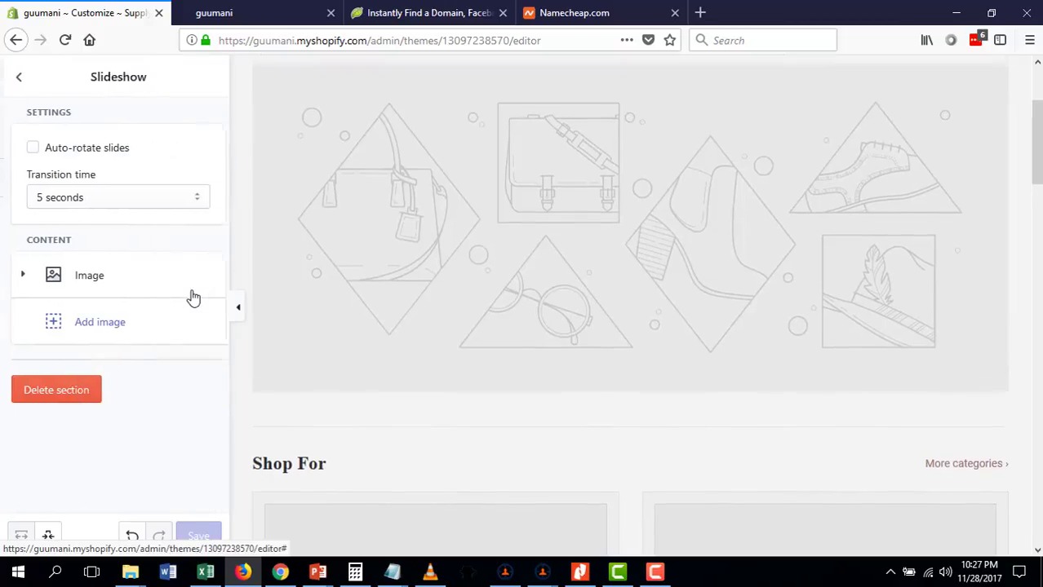
left_click(72, 392)
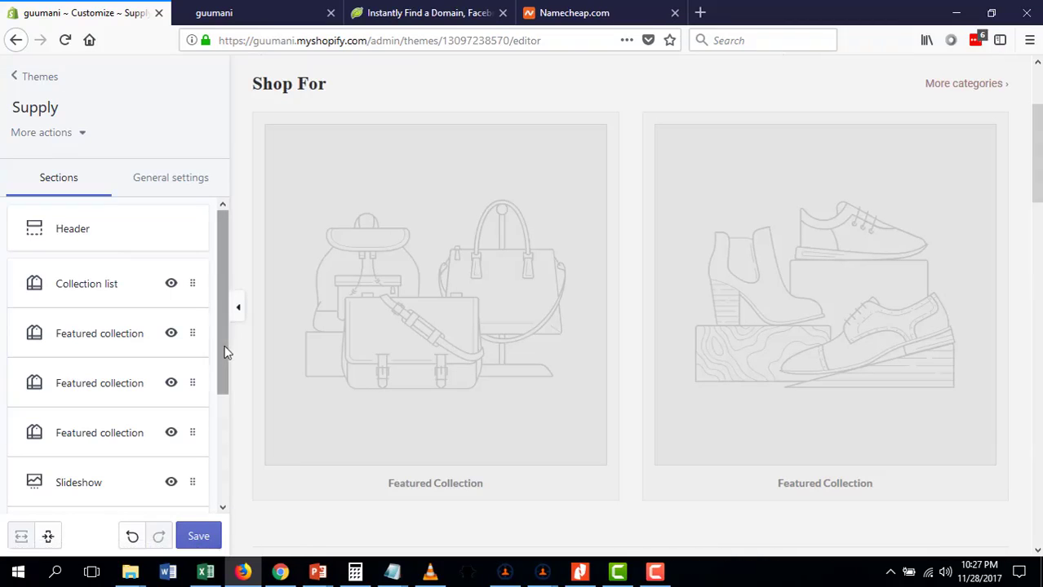
- Delete the third Featured collection section
mouse_move(225, 342)
left_mouse_down()
mouse_move(222, 368)
mouse_move(222, 323)
left_mouse_up()
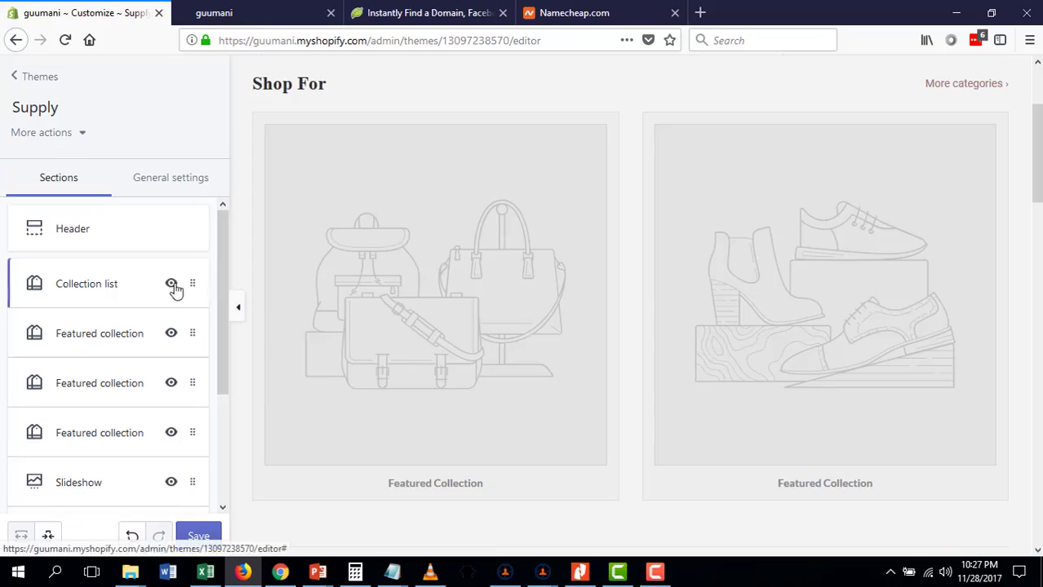
mouse_move(1036, 167)
left_mouse_down()
mouse_move(1040, 110)
mouse_move(1040, 224)
mouse_move(1039, 150)
left_mouse_up()
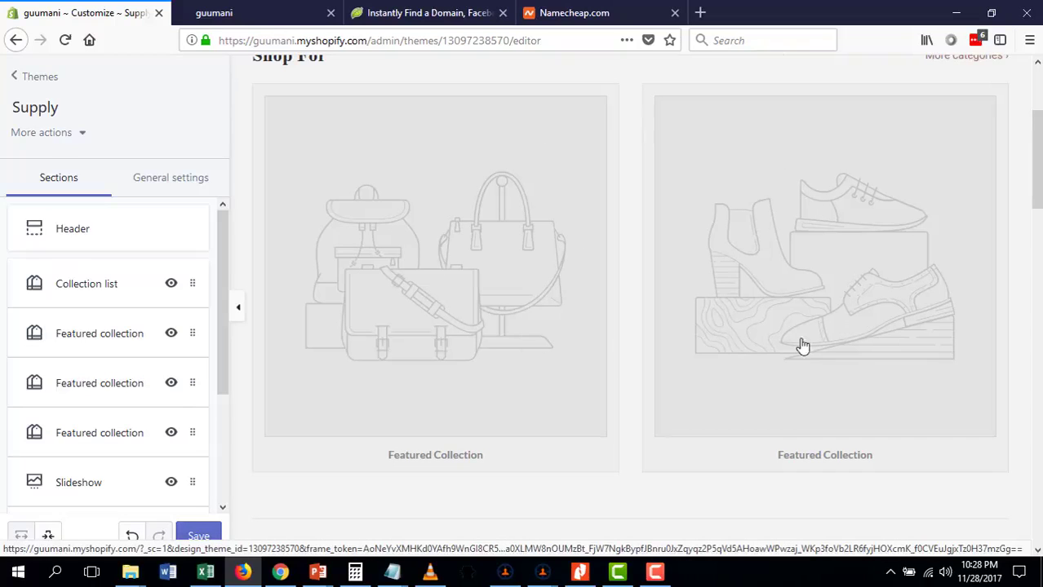
left_click_drag(1039, 180, 1039, 298)
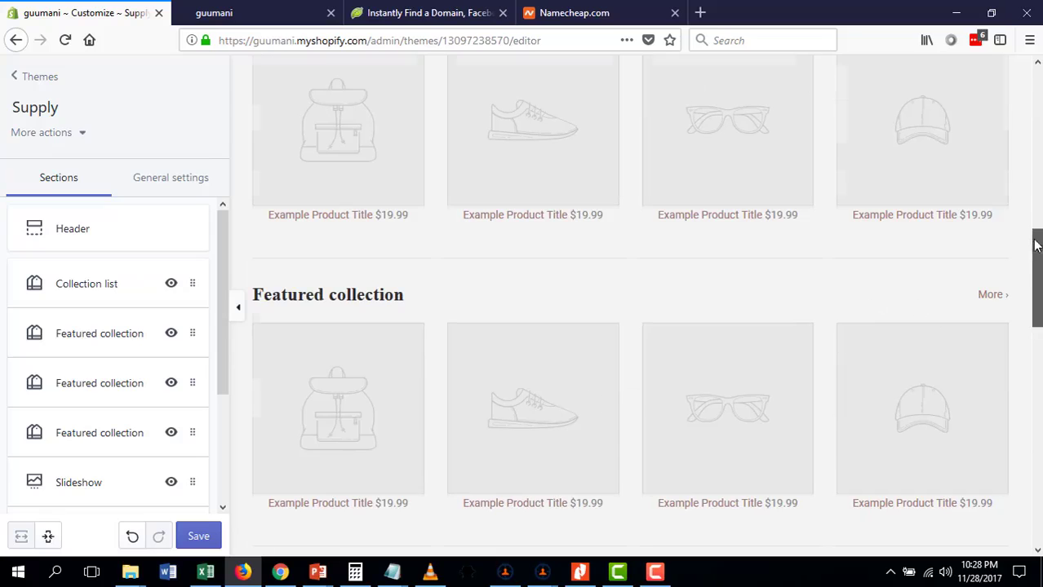
left_click_drag(1037, 244, 1038, 183)
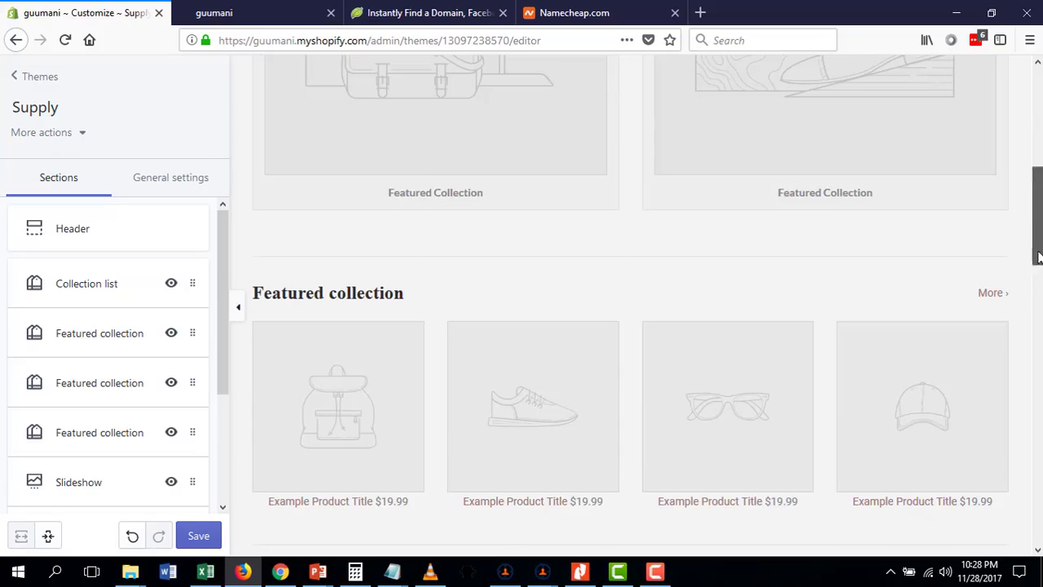
left_click_drag(1037, 232, 1038, 327)
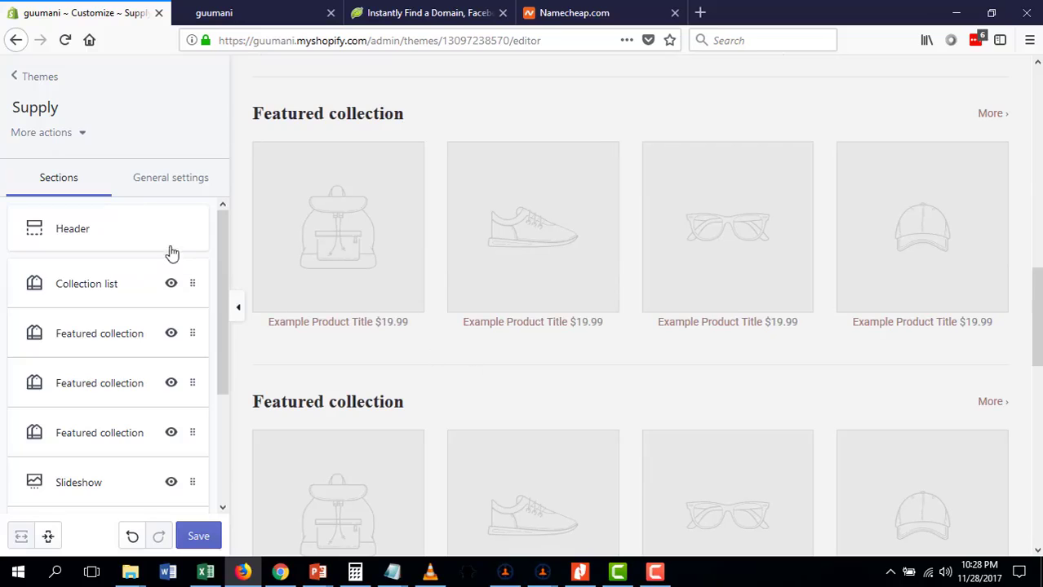
left_click_drag(220, 300, 223, 337)
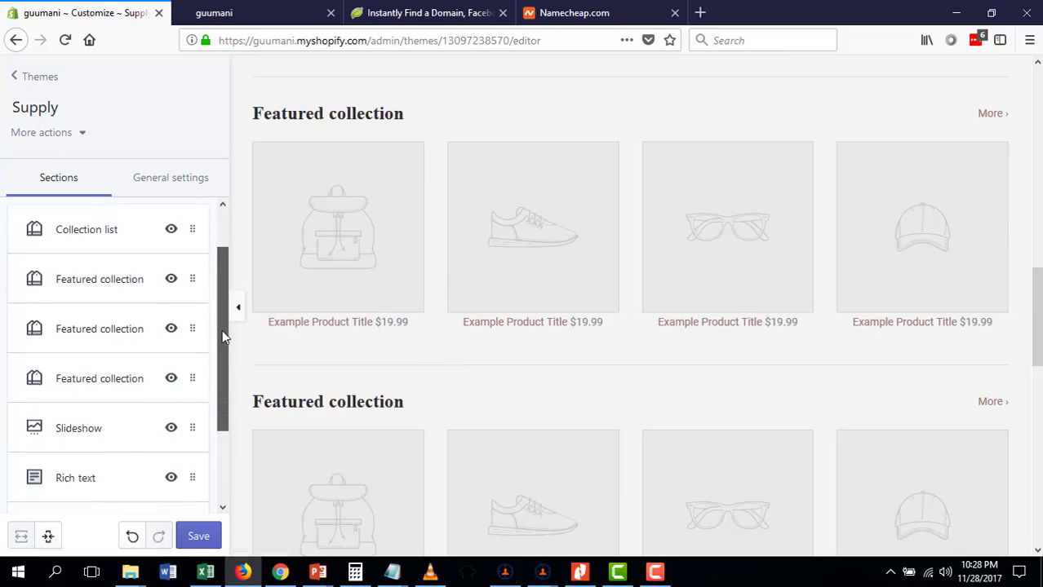
left_click(193, 378)
left_click(61, 458)
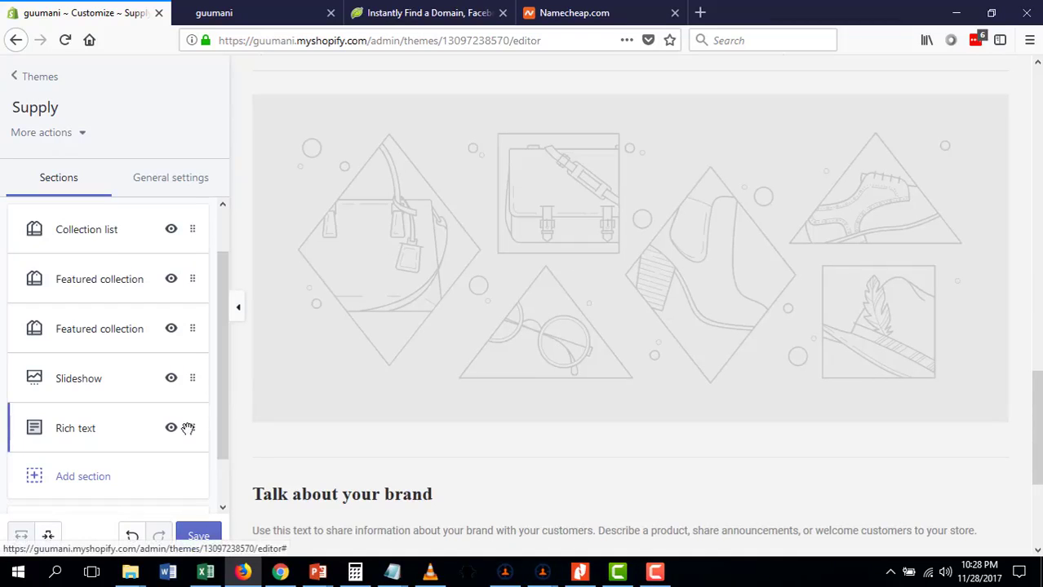
mouse_move(218, 395)
left_mouse_down()
mouse_move(217, 450)
mouse_move(217, 409)
left_mouse_up()
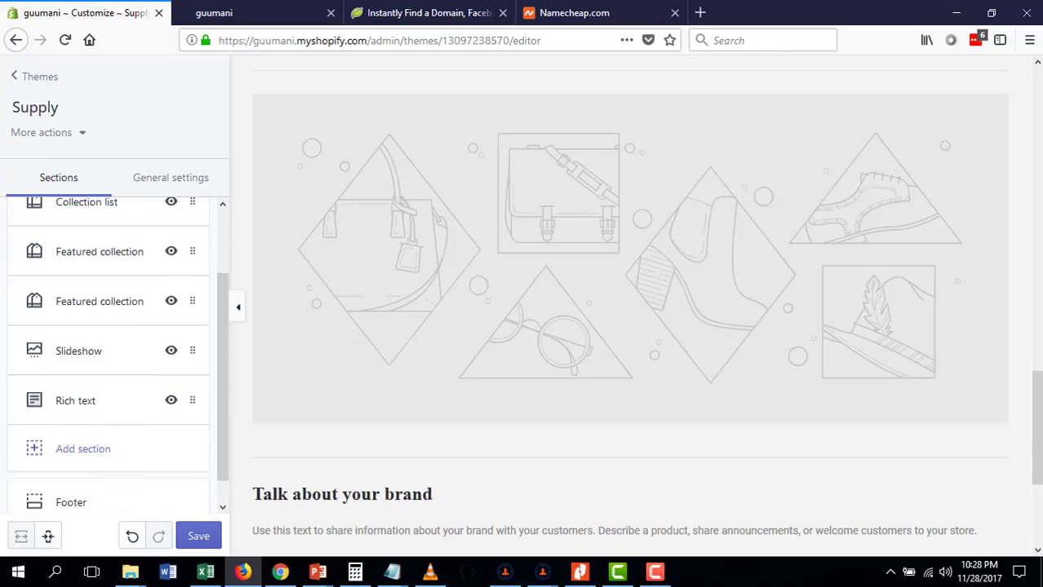
scroll(513, 464, "down", 2)
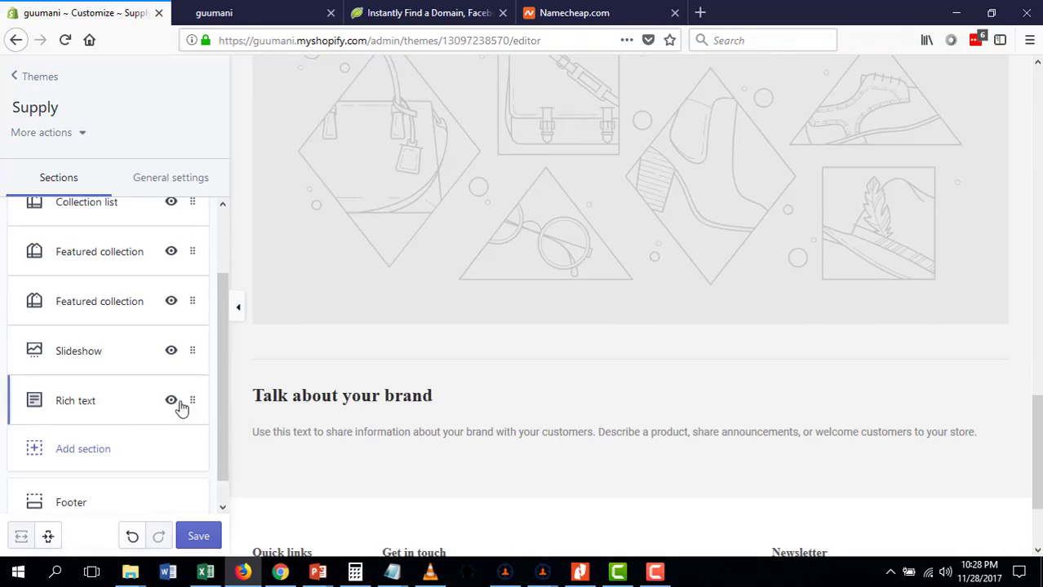
- Delete the Rich text section from the homepage
left_click(191, 401)
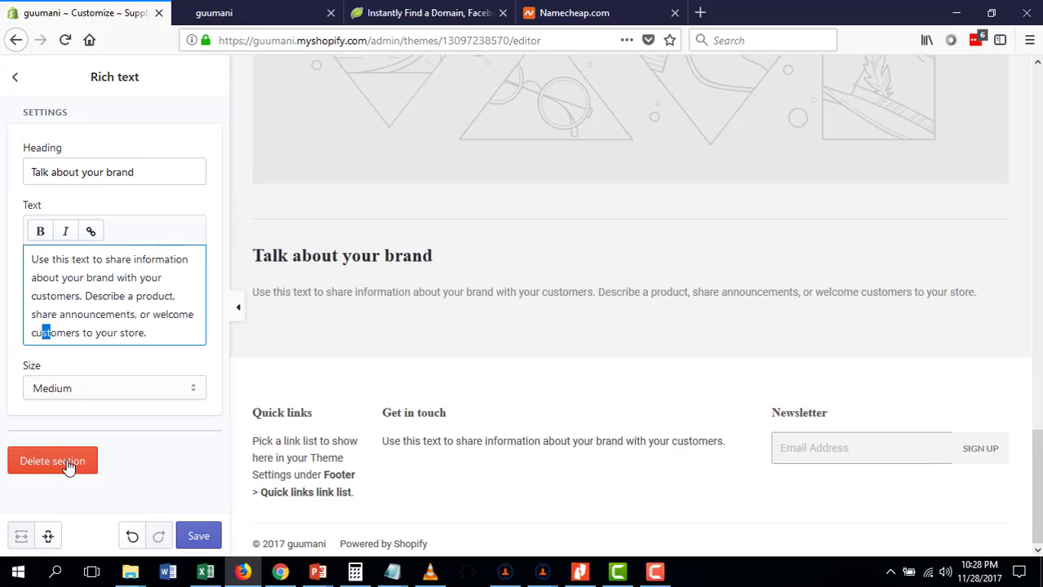
left_click(69, 464)
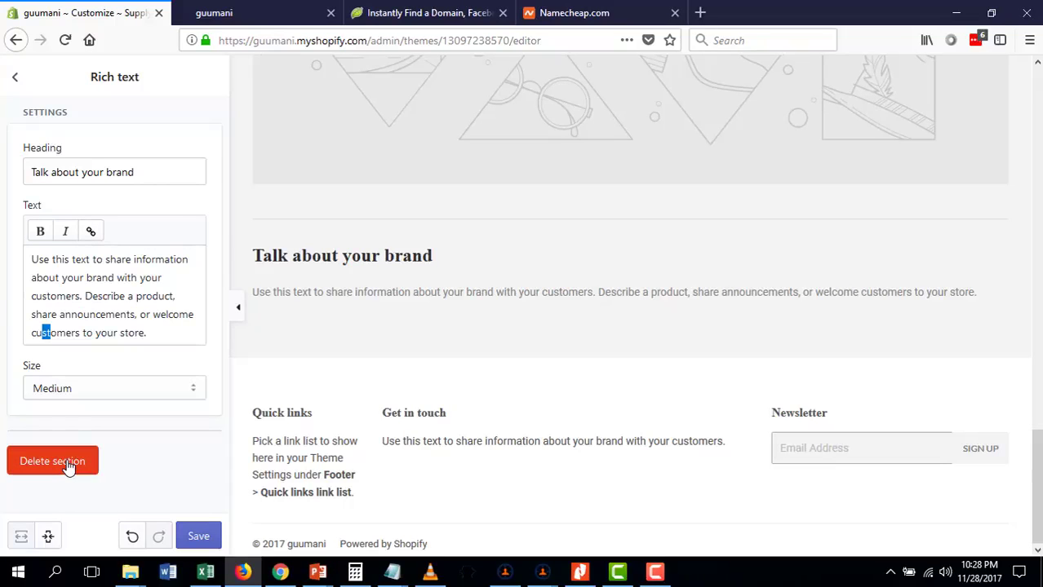
left_click_drag(219, 387, 221, 338)
- Delete the remaining Slideshow section and save the homepage layout
left_click(189, 438)
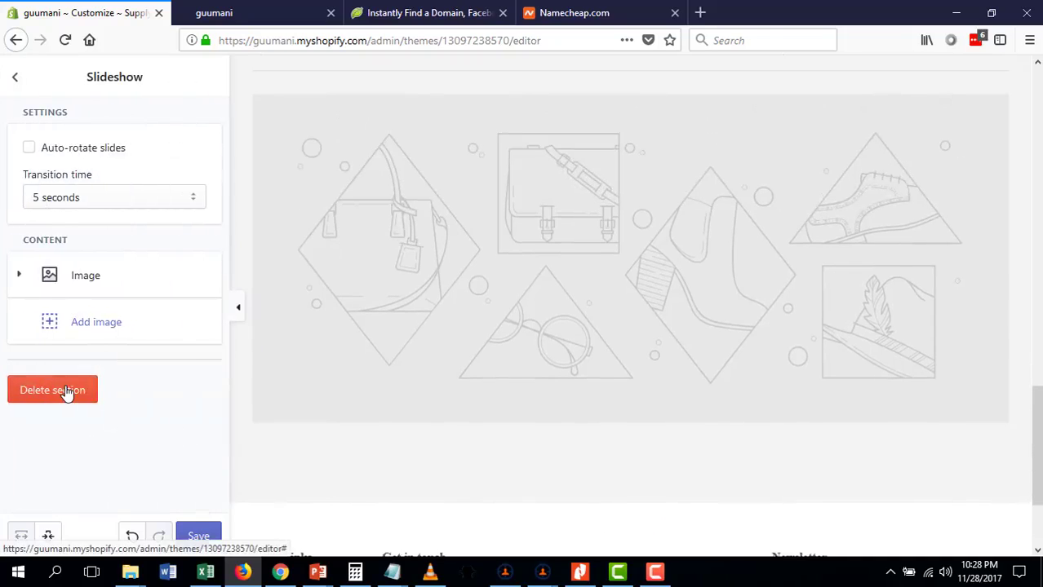
left_click(67, 391)
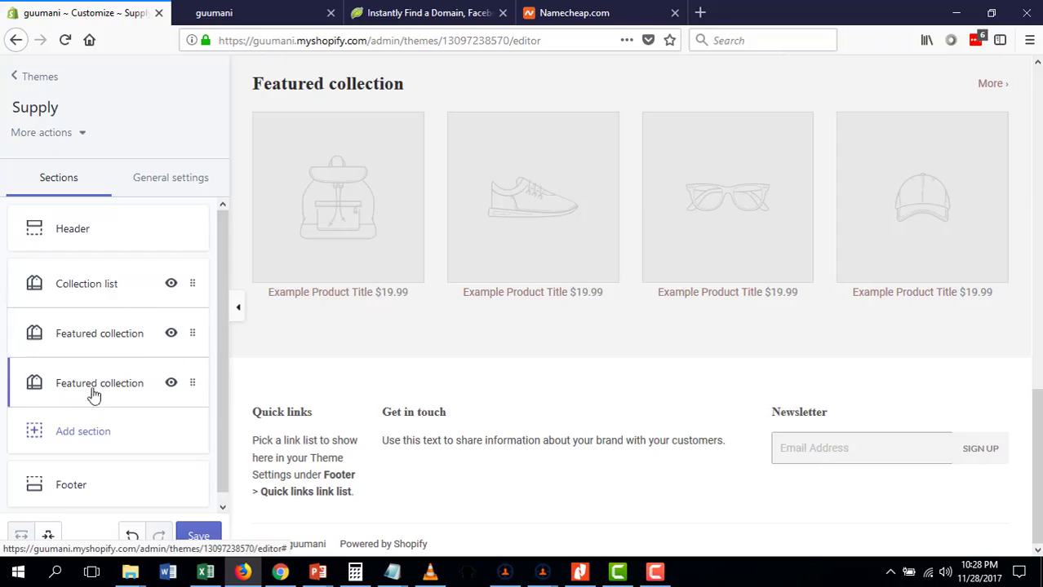
scroll(221, 400, "down", 1)
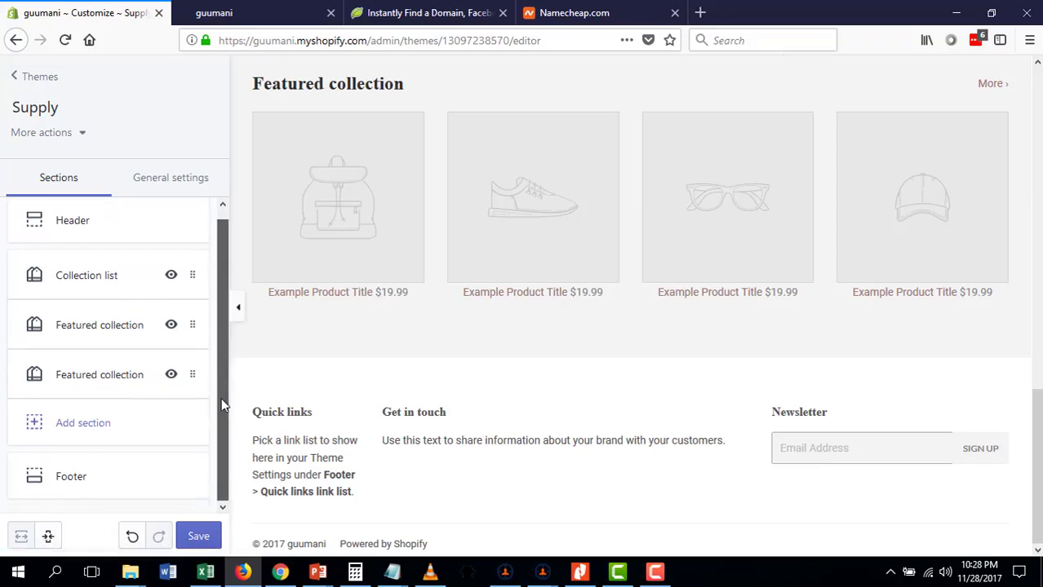
left_click(213, 542)
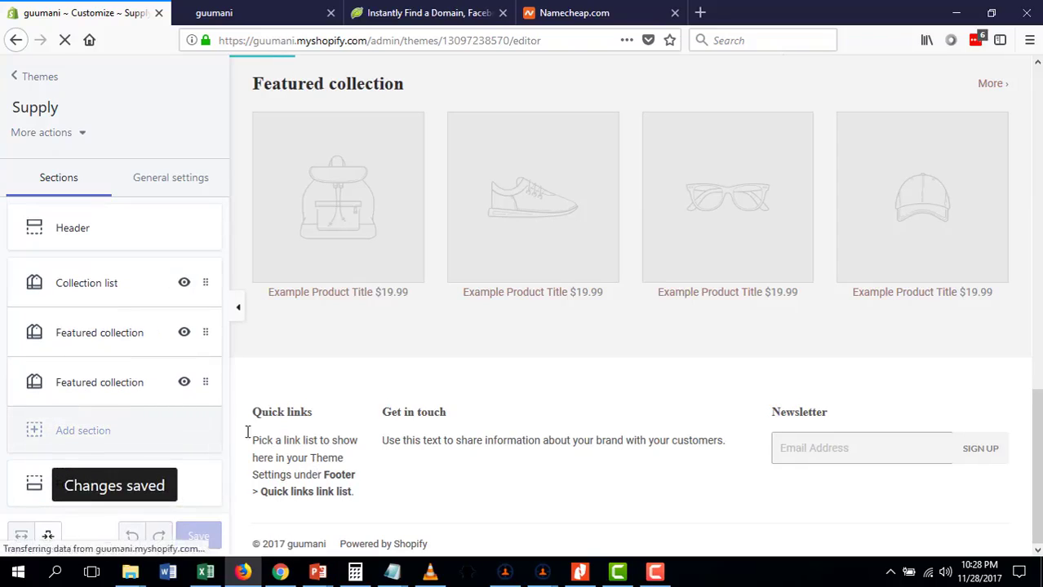
- Open the current Debut theme in the theme customizer
left_click(19, 83)
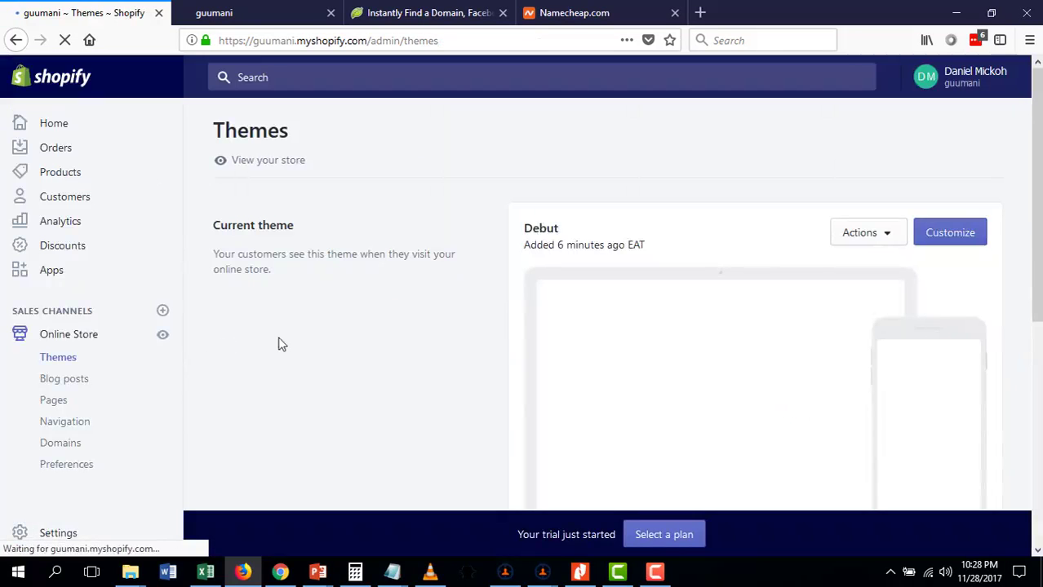
left_click(945, 241)
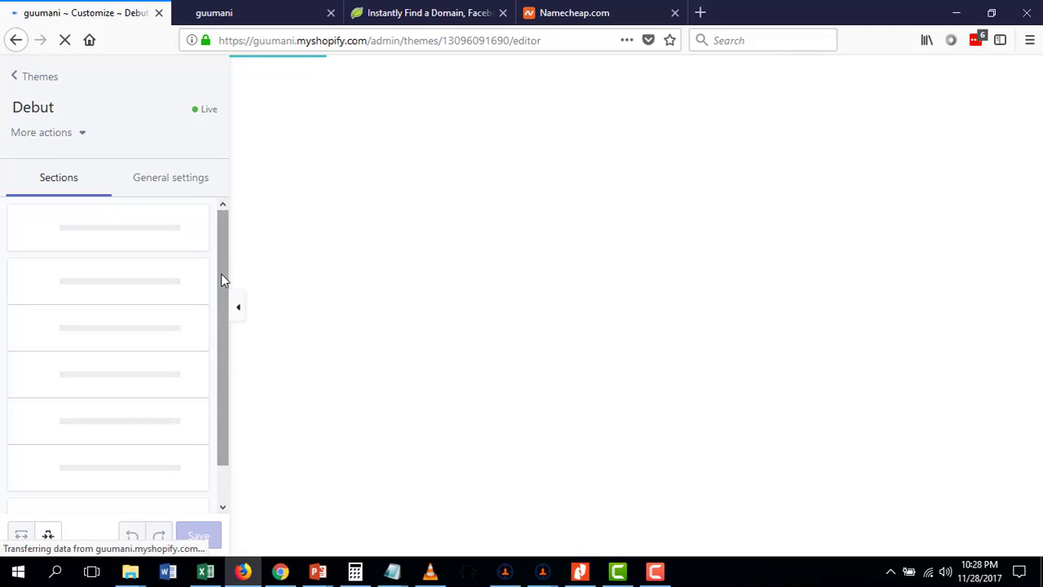
scroll(221, 273, "down", 1)
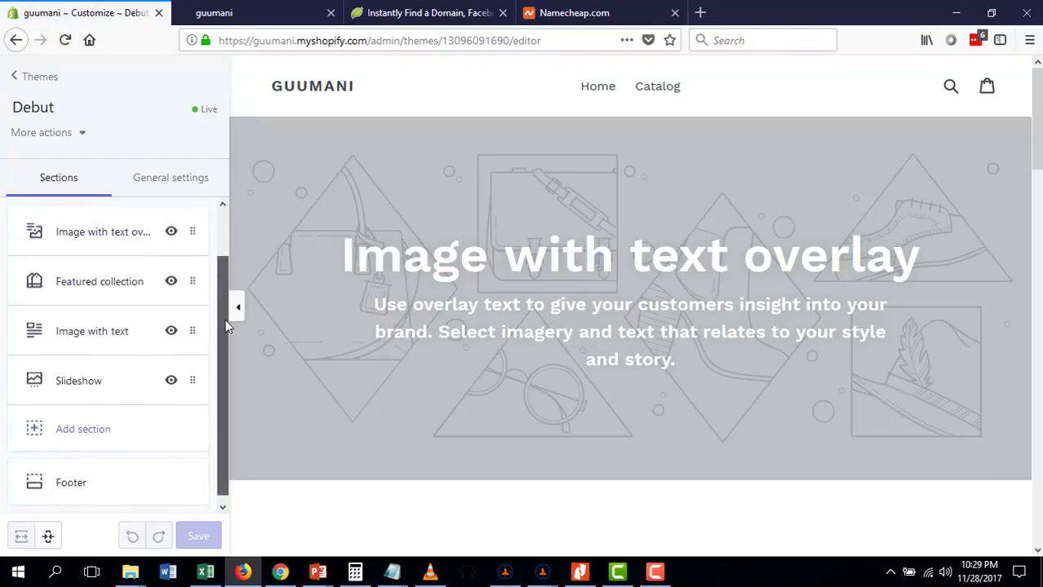
scroll(221, 274, "up", 1)
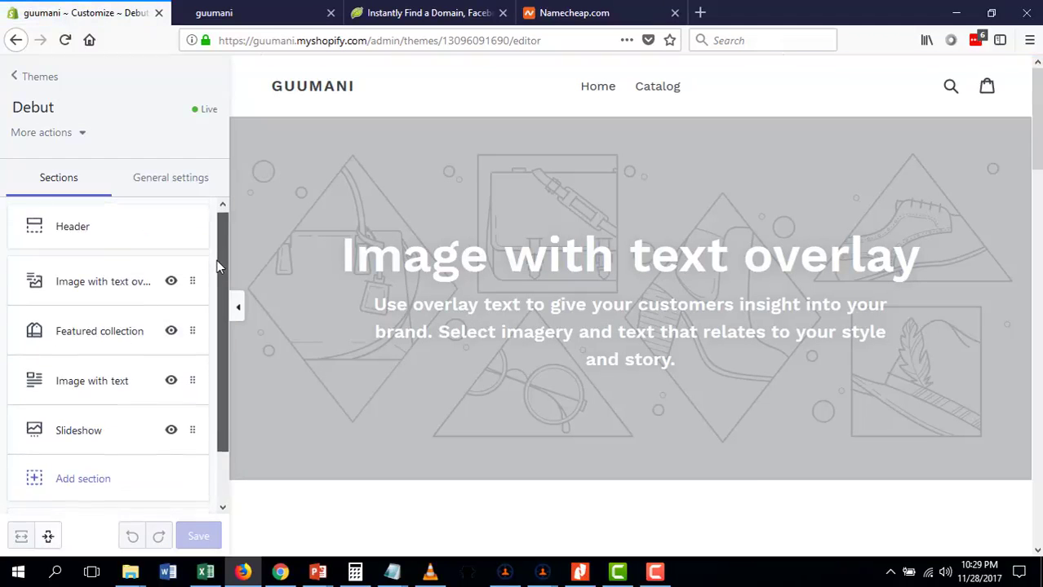
scroll(221, 267, "down", 1)
- Delete Debut's Image with text overlay section
left_click(195, 266)
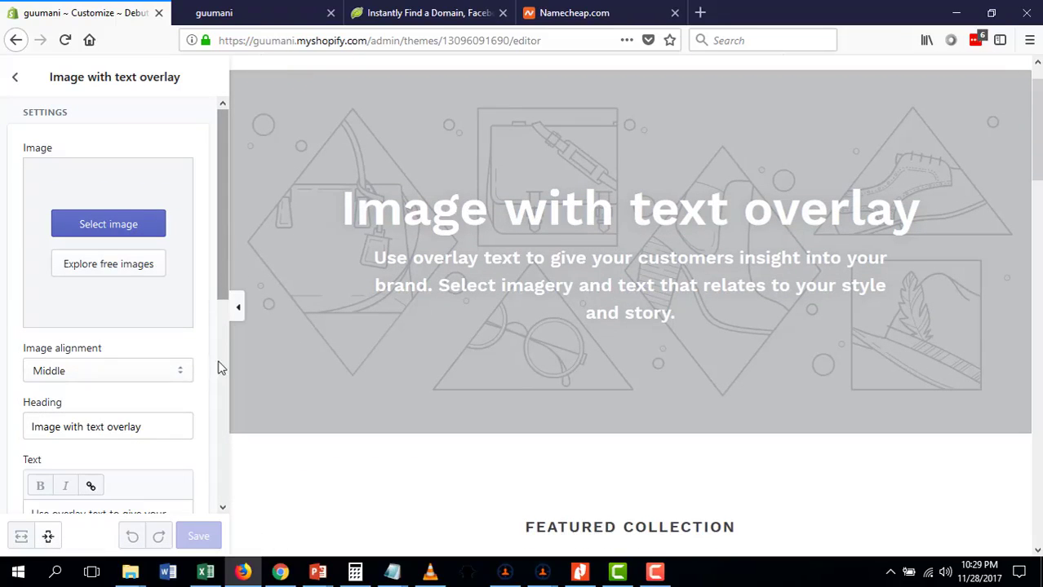
left_click_drag(222, 292, 229, 536)
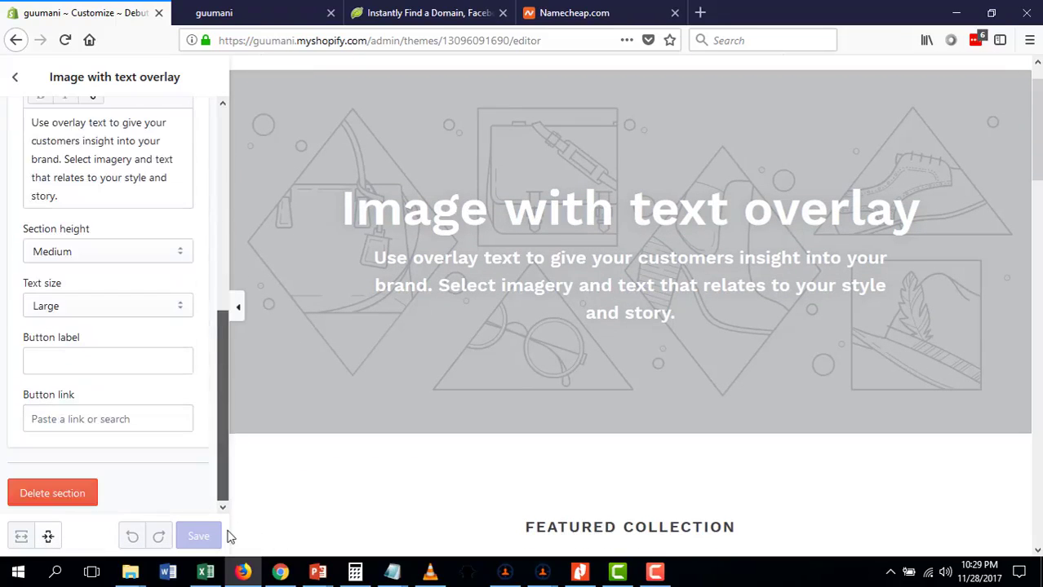
left_click(80, 499)
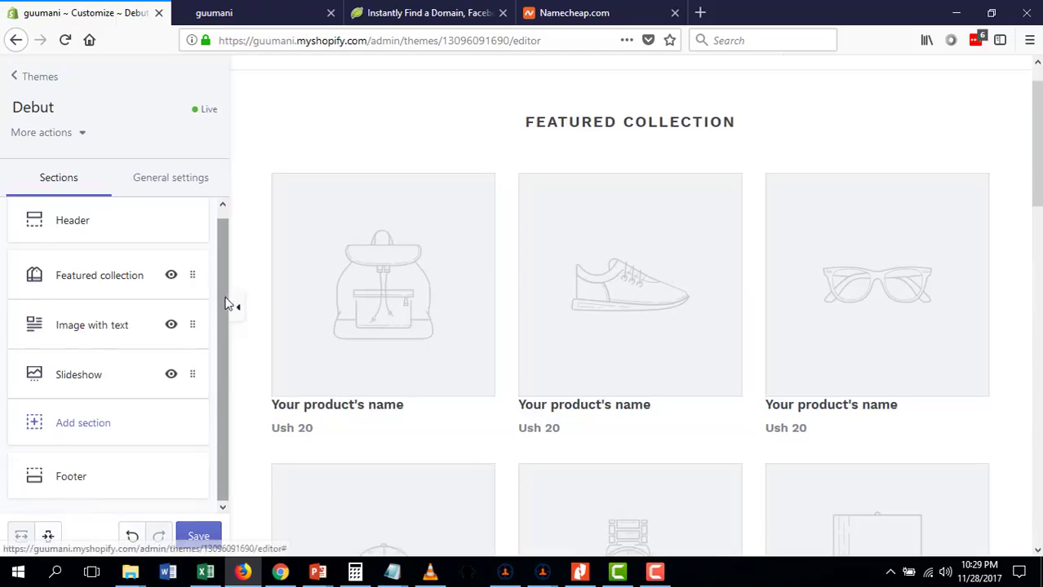
- Delete Debut's Slideshow section
scroll(228, 304, "up", 1)
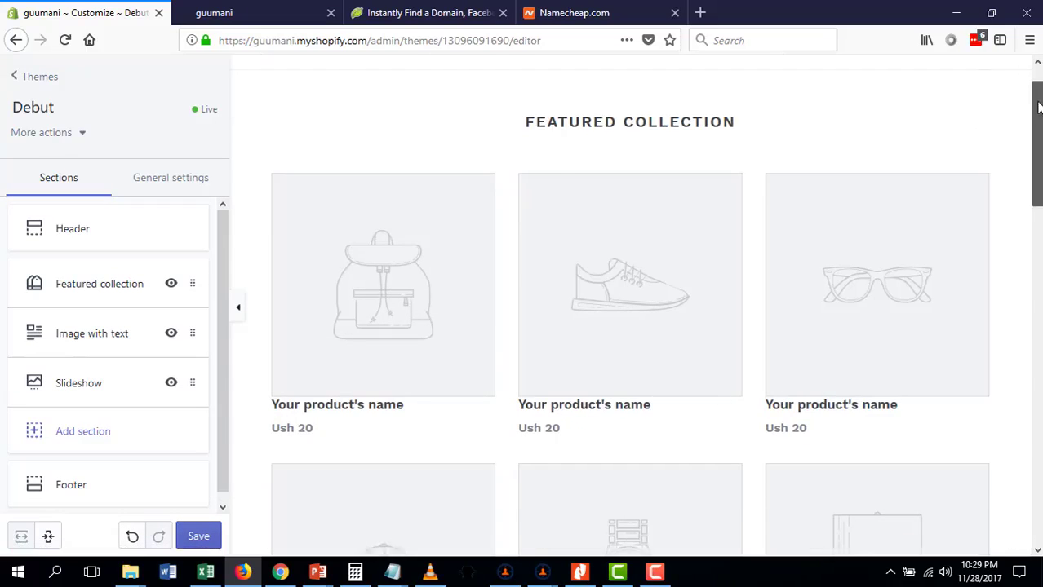
left_click_drag(1039, 106, 1037, 423)
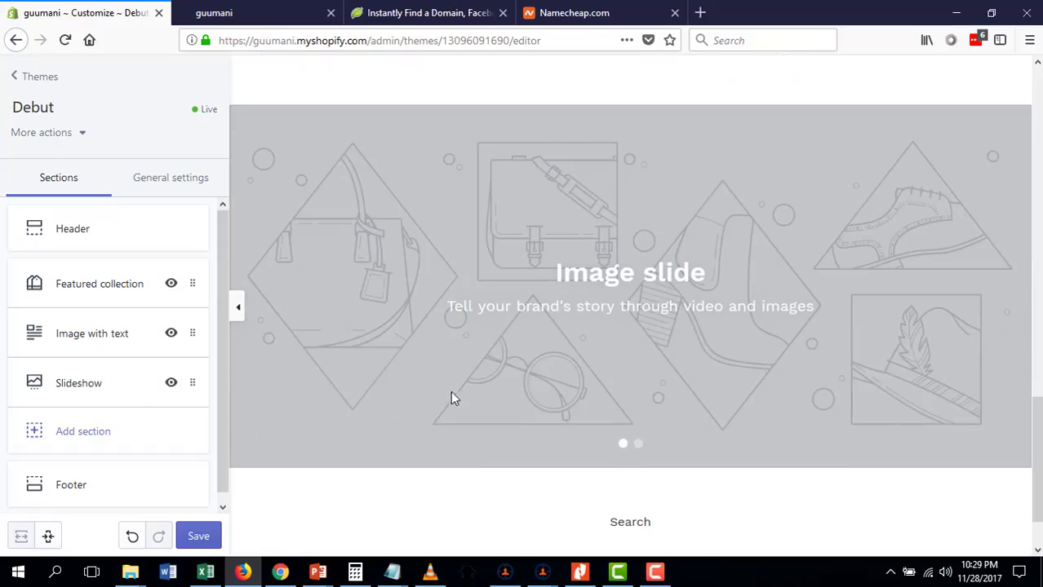
left_click(189, 386)
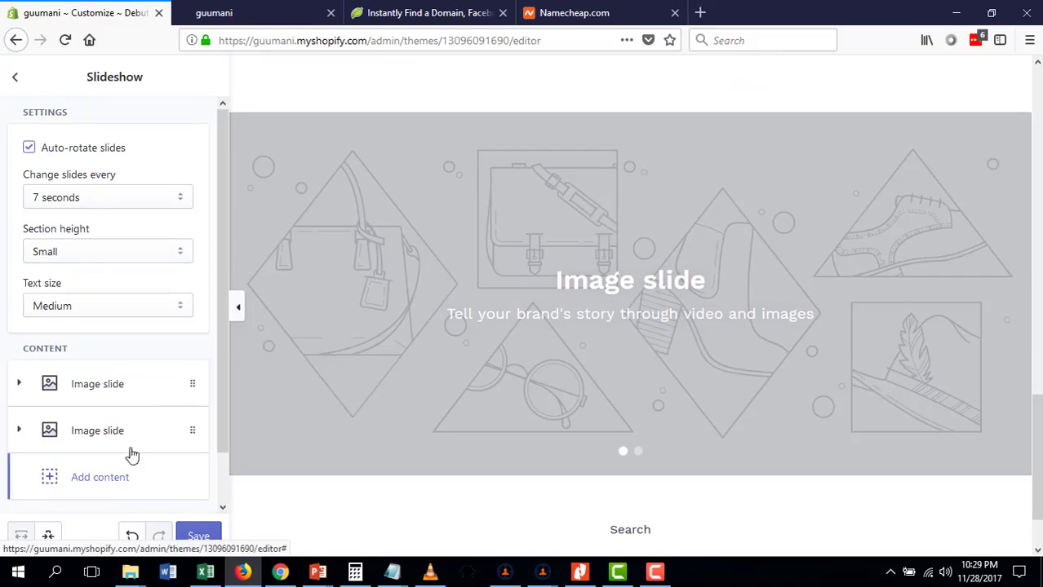
left_click_drag(228, 330, 219, 472)
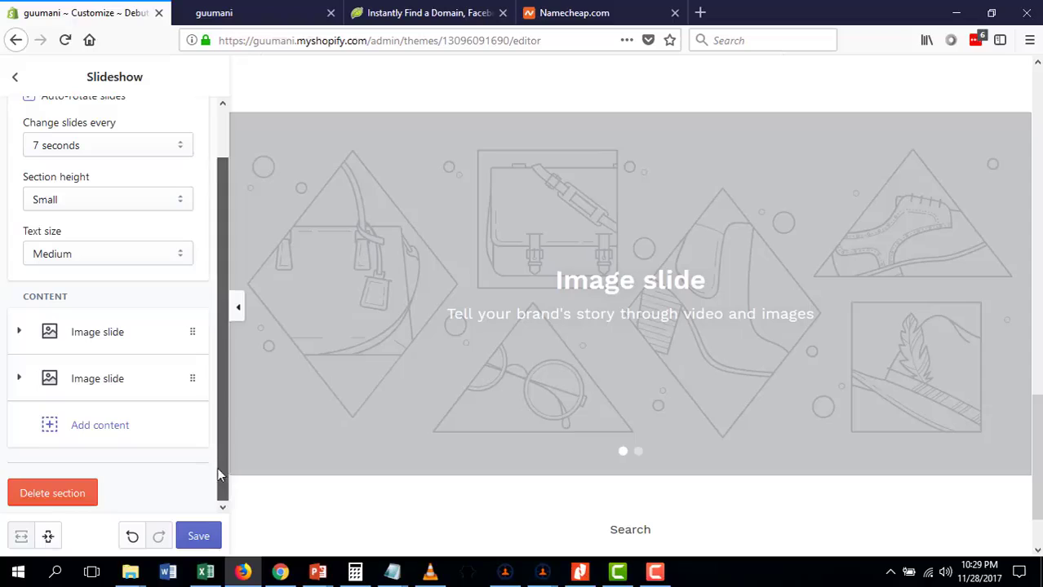
left_click(33, 494)
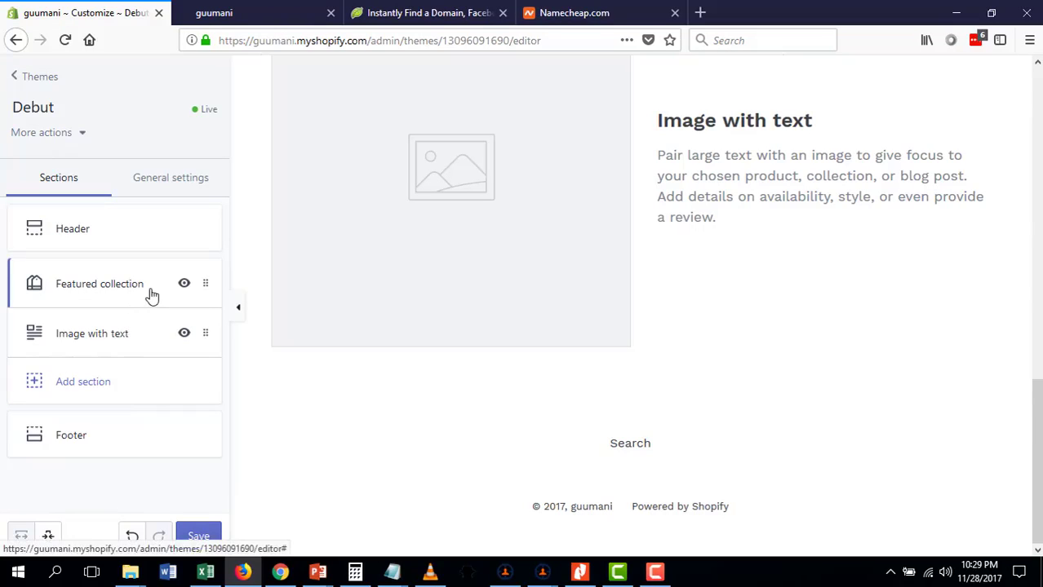
- Leave the Debut editor without saving and publish Supply from its Actions menu
left_click(16, 77)
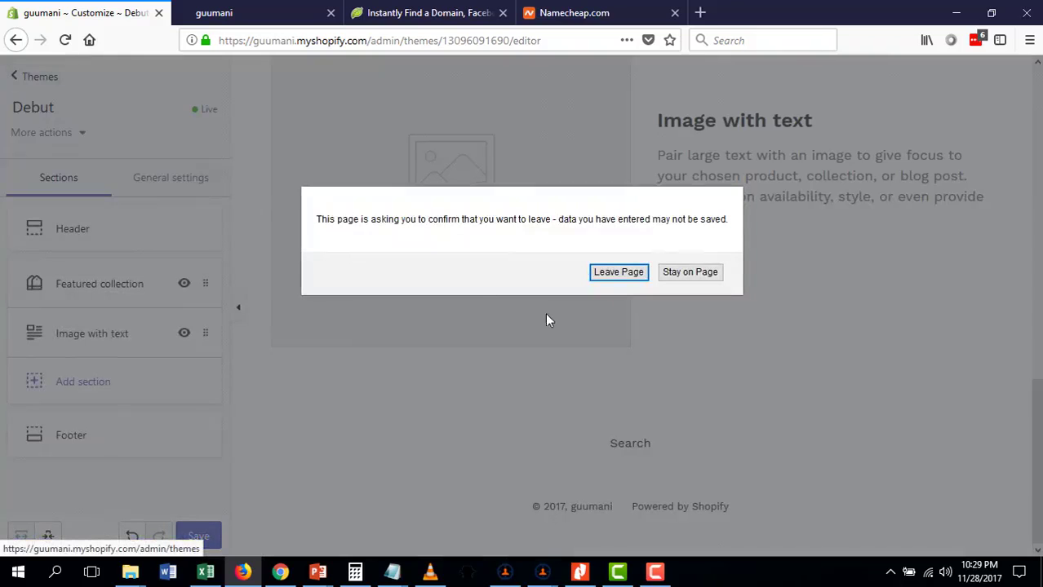
left_click(624, 277)
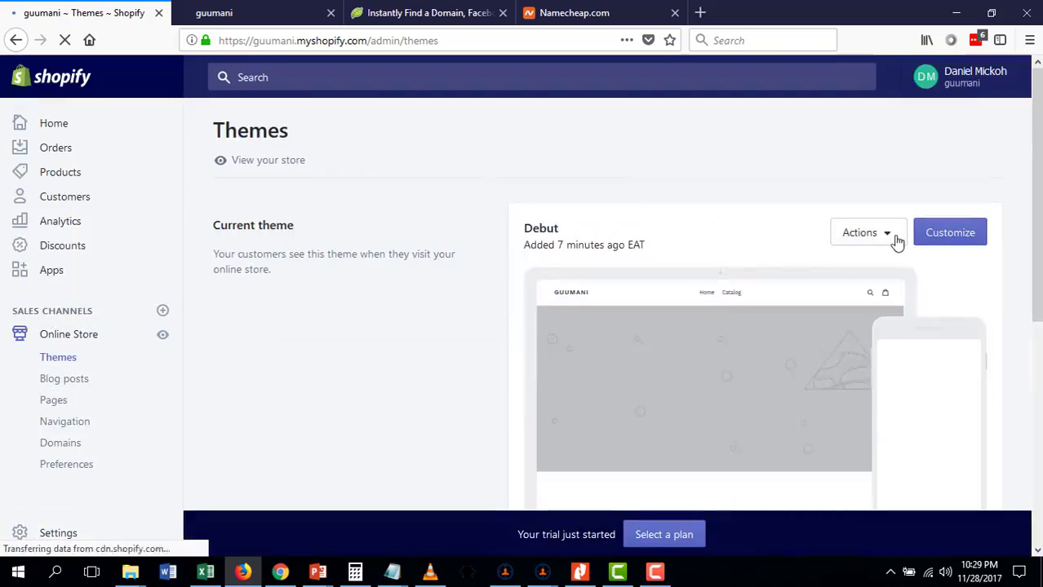
scroll(1036, 220, "down", 5)
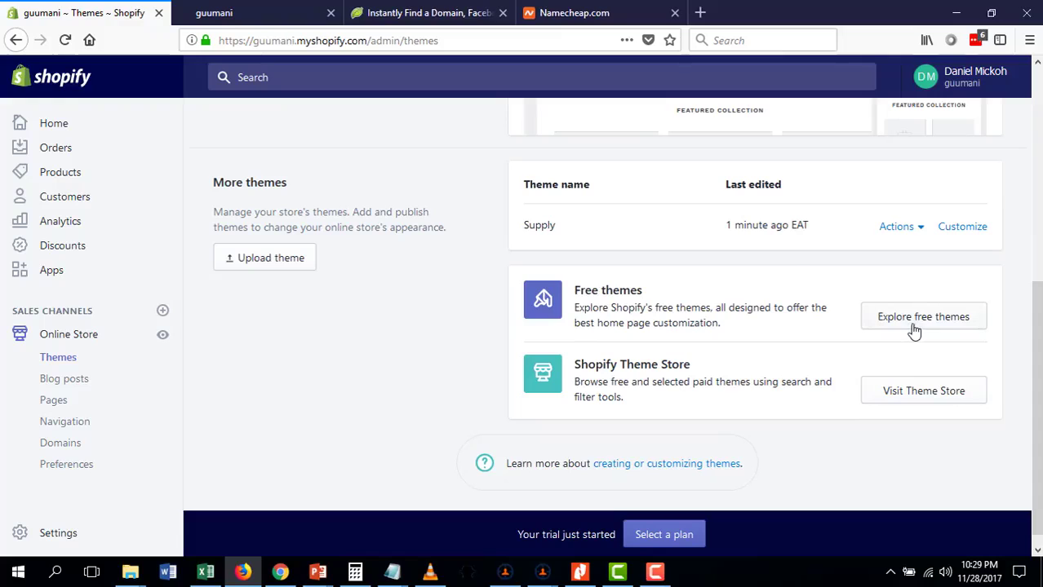
left_click(955, 236)
left_click(918, 231)
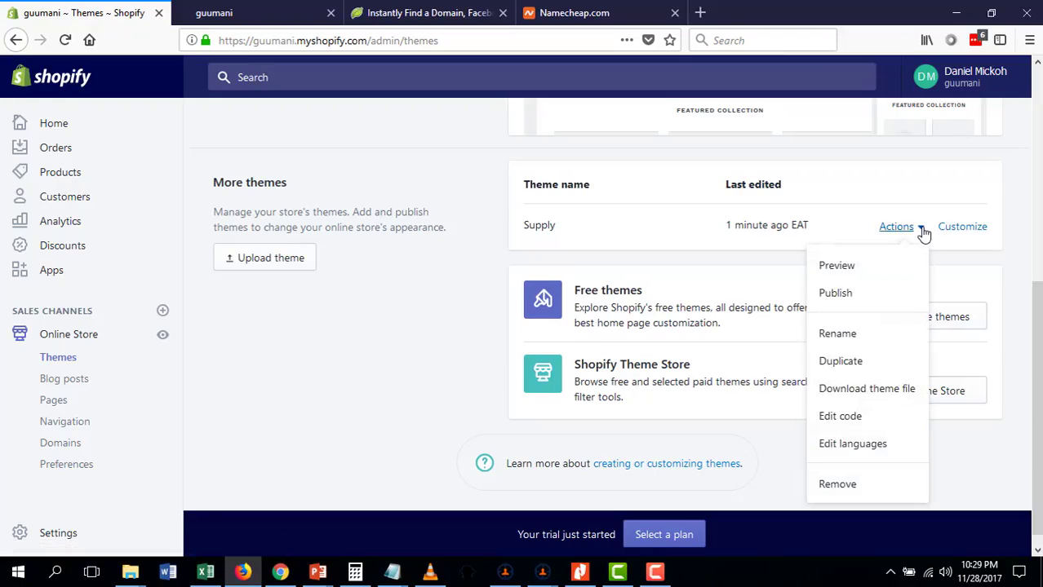
left_click(867, 296)
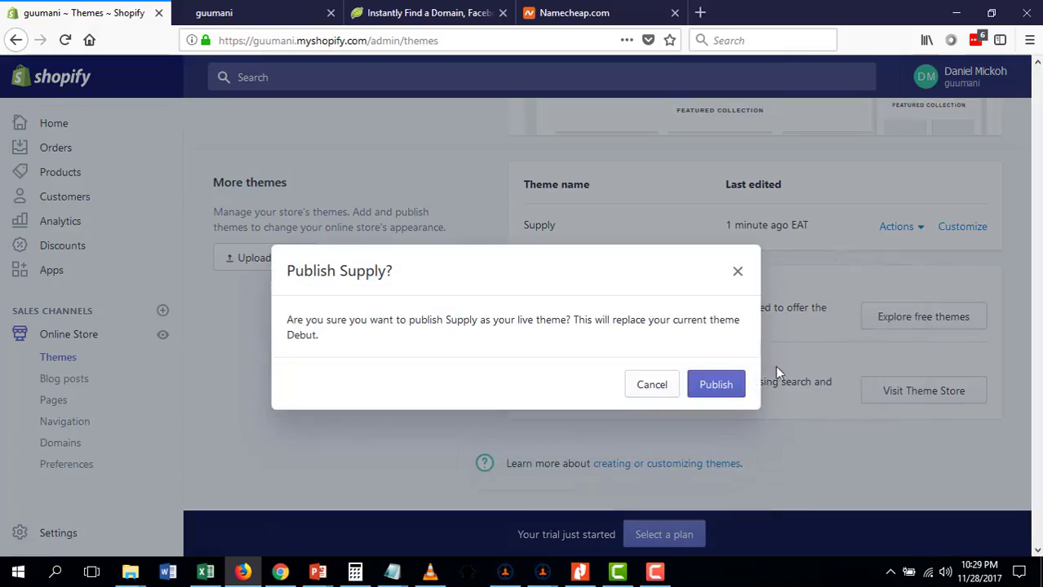
left_click(727, 386)
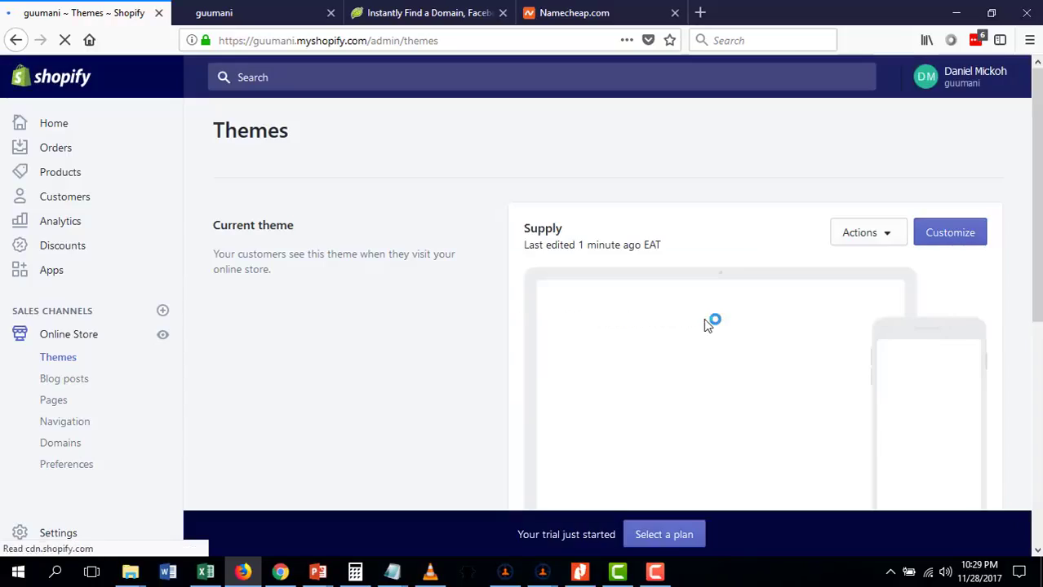
- Open the live Supply theme in the editor and show its General settings
left_click(945, 246)
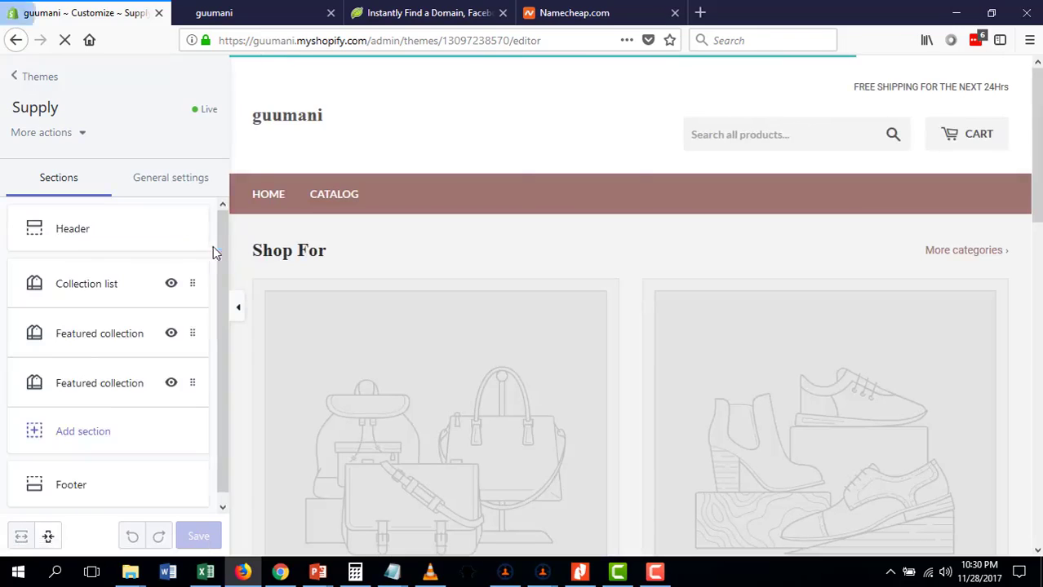
scroll(220, 268, "down", 1)
scroll(219, 276, "up", 1)
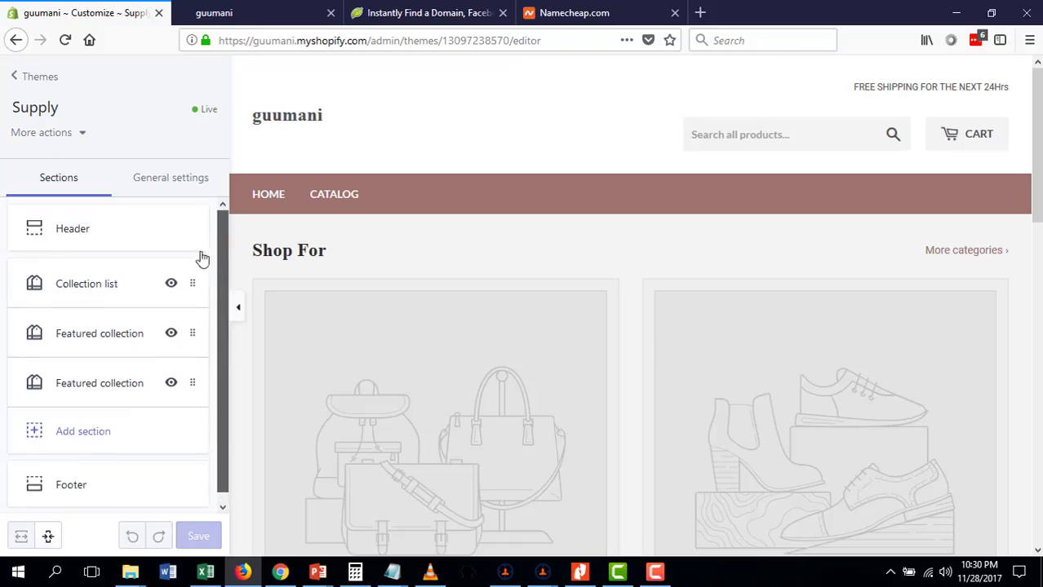
scroll(386, 335, "down", 3)
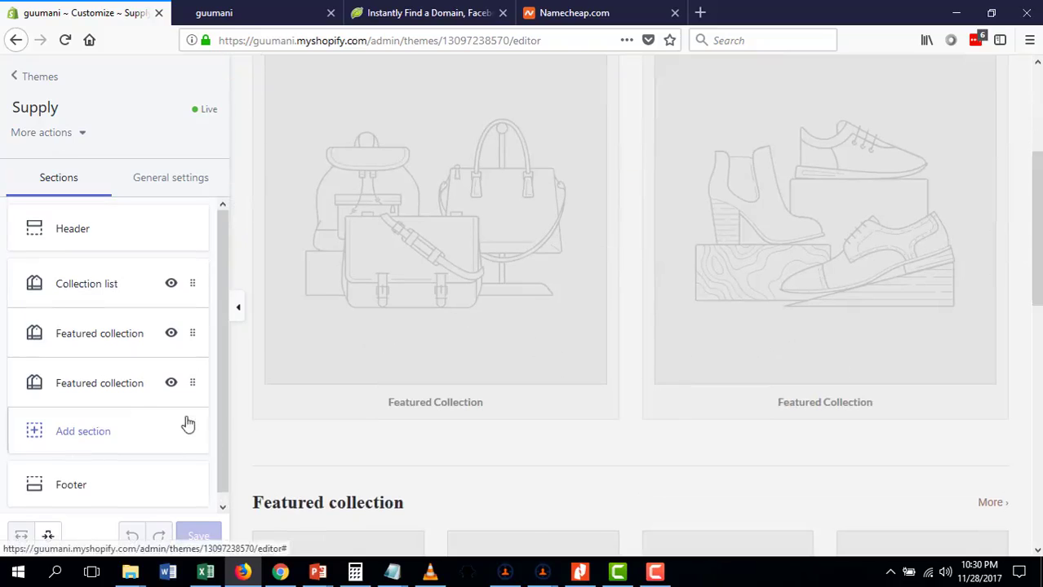
scroll(223, 383, "down", 1)
scroll(221, 353, "up", 1)
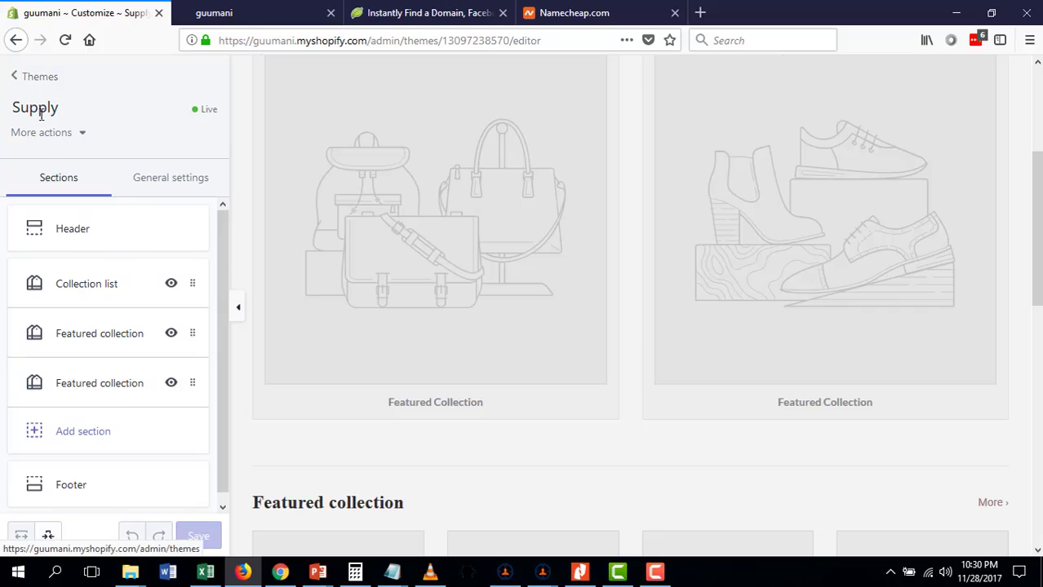
left_click(151, 189)
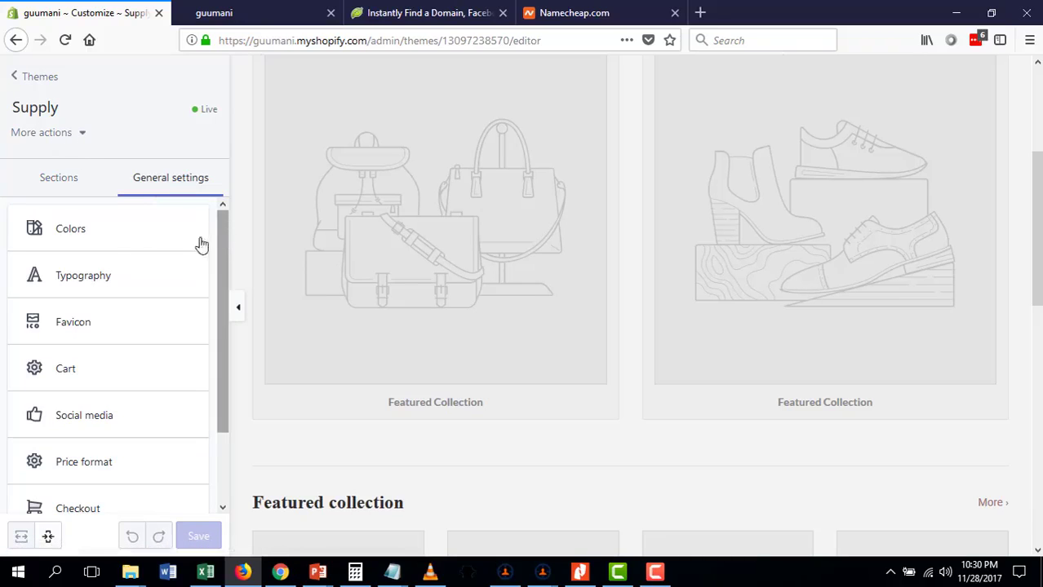
- Set the Main menu background colour to orange under Colors and save
left_click(133, 232)
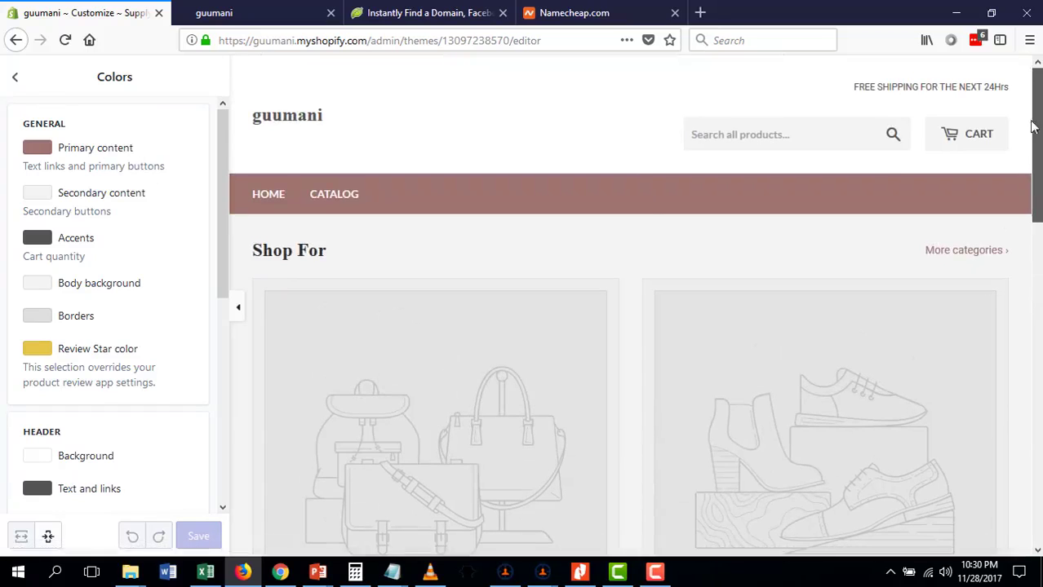
left_click_drag(225, 279, 110, 396)
left_click(28, 369)
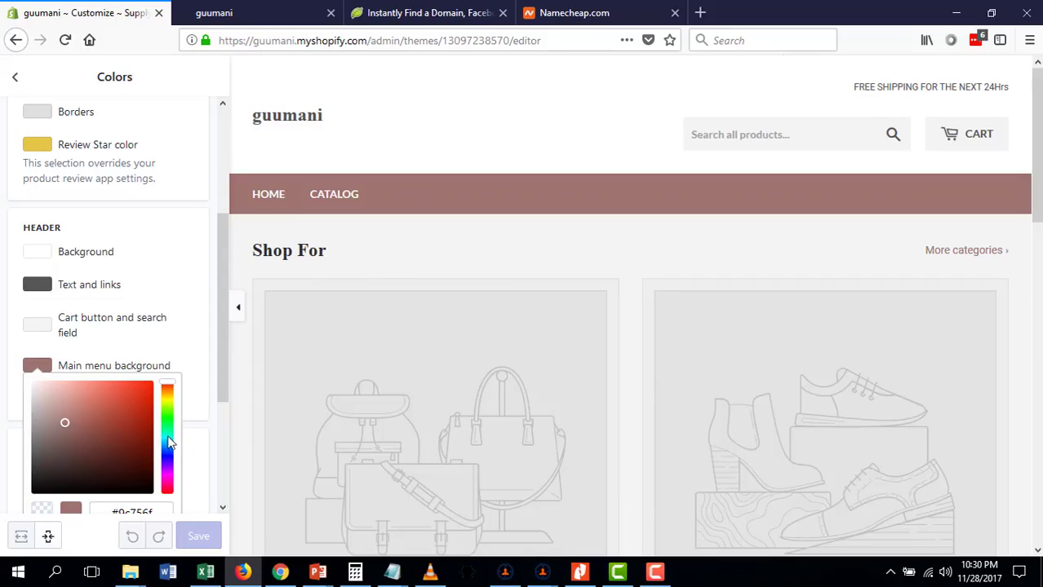
mouse_move(150, 400)
left_mouse_down()
mouse_move(164, 389)
mouse_move(167, 421)
mouse_move(167, 398)
left_mouse_up()
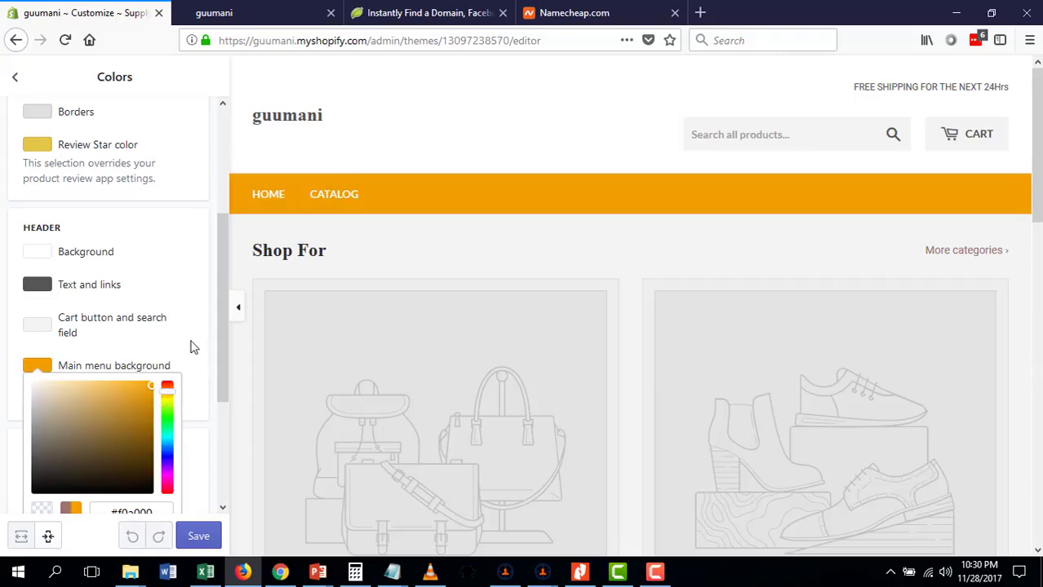
left_click(194, 348)
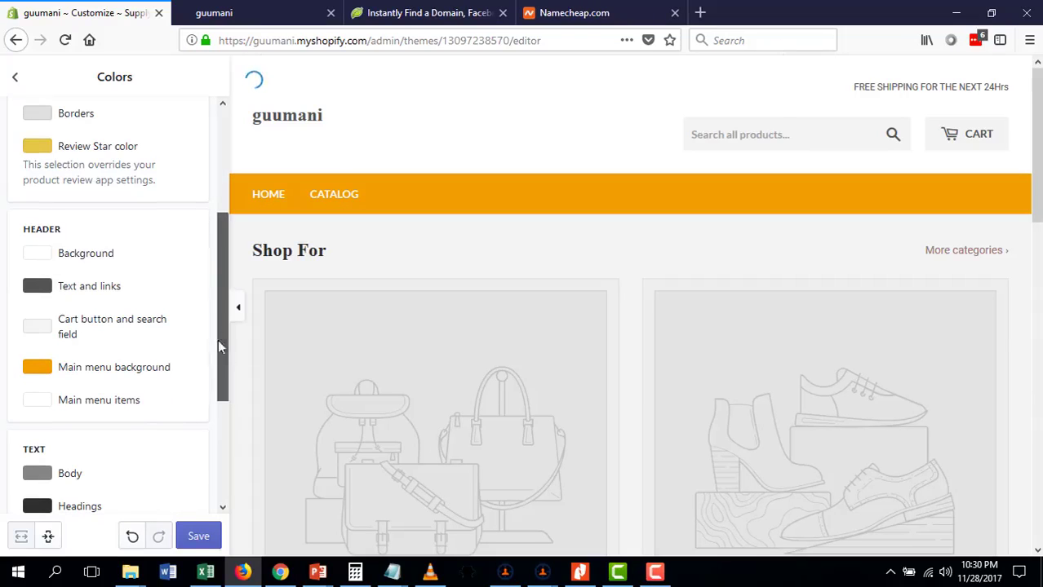
left_click(201, 536)
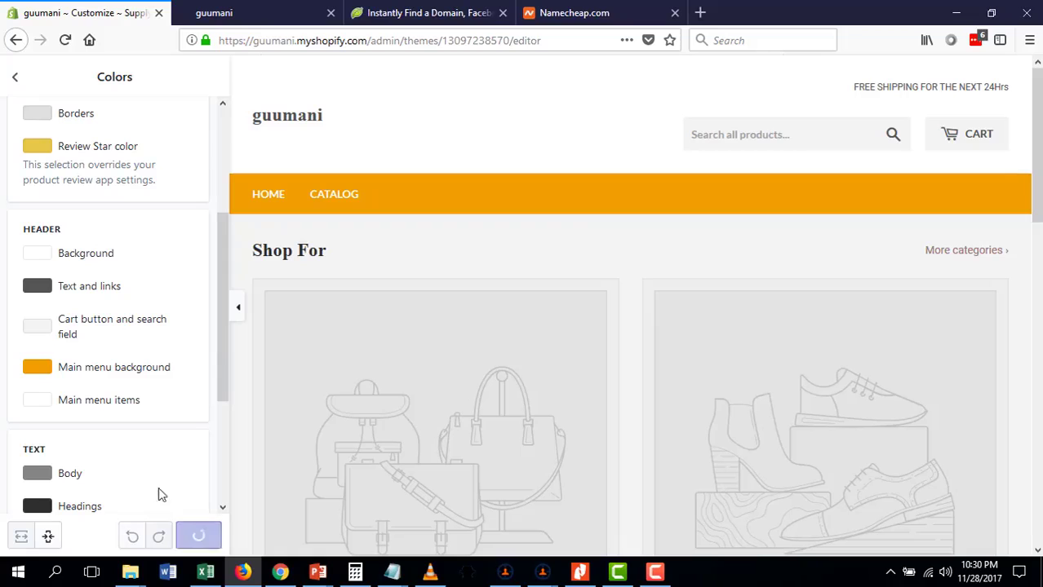
left_click(17, 81)
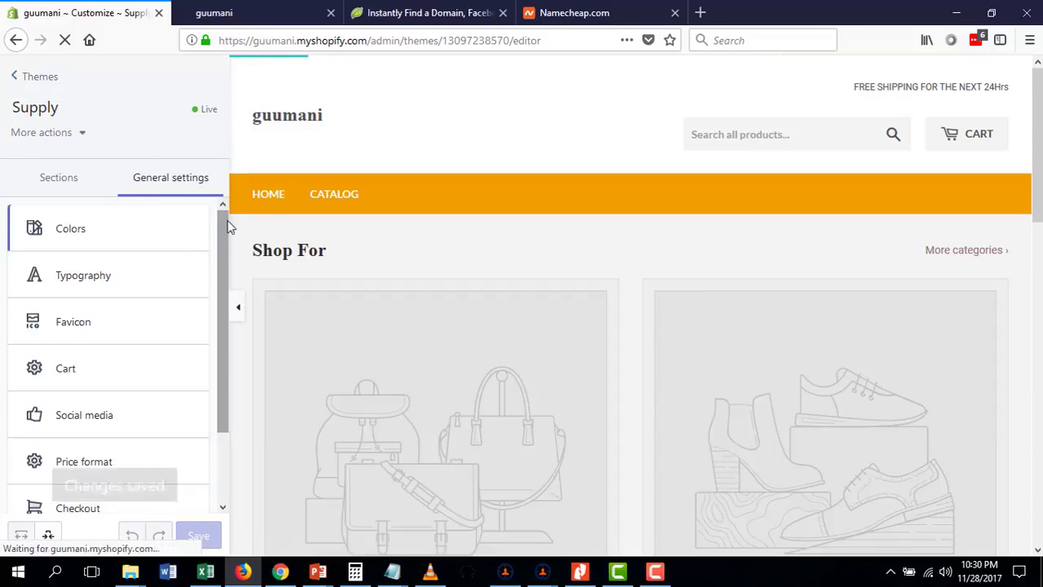
left_click_drag(229, 226, 230, 299)
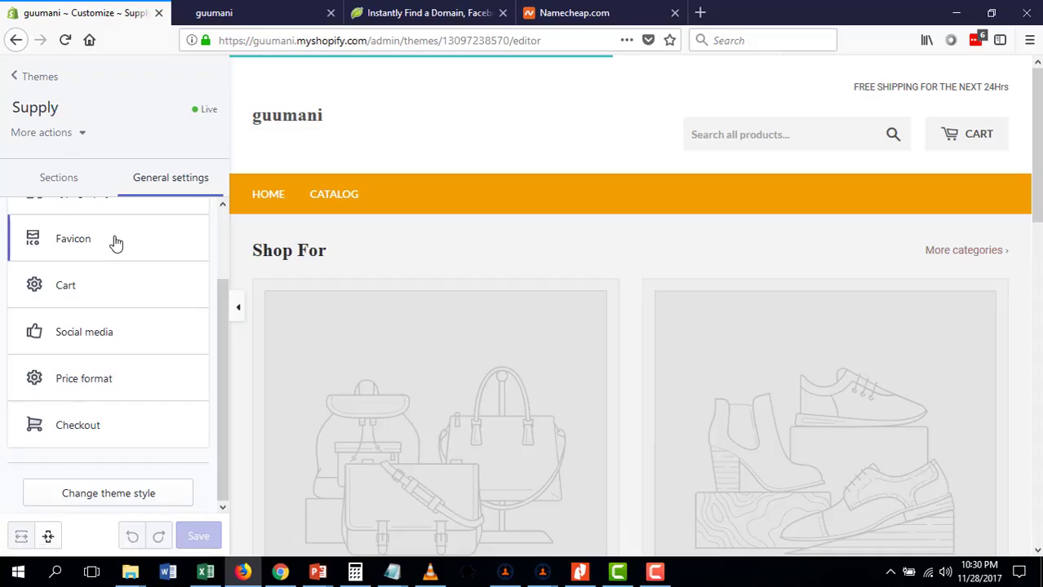
left_click(112, 239)
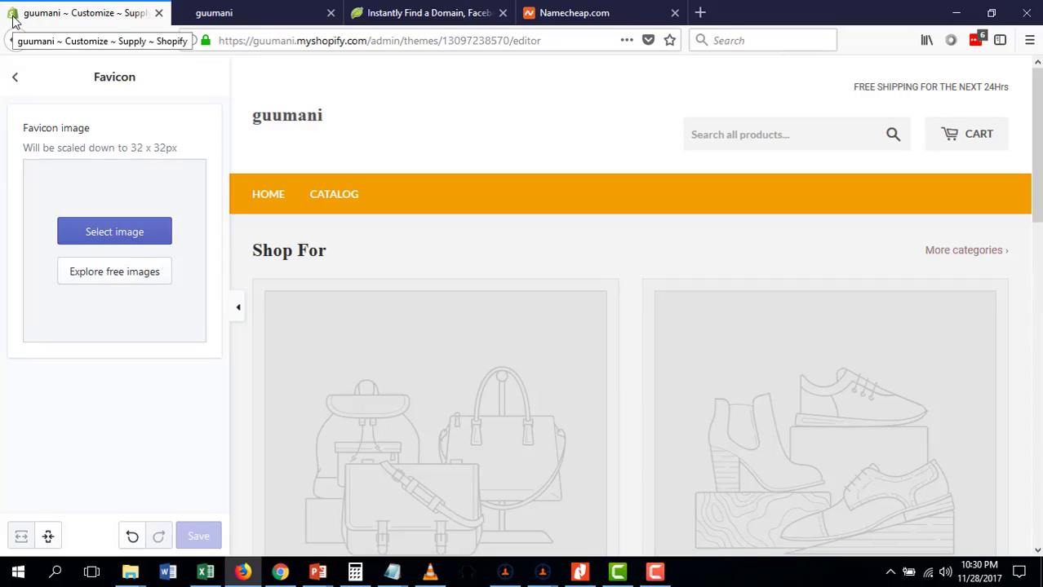
left_click(17, 80)
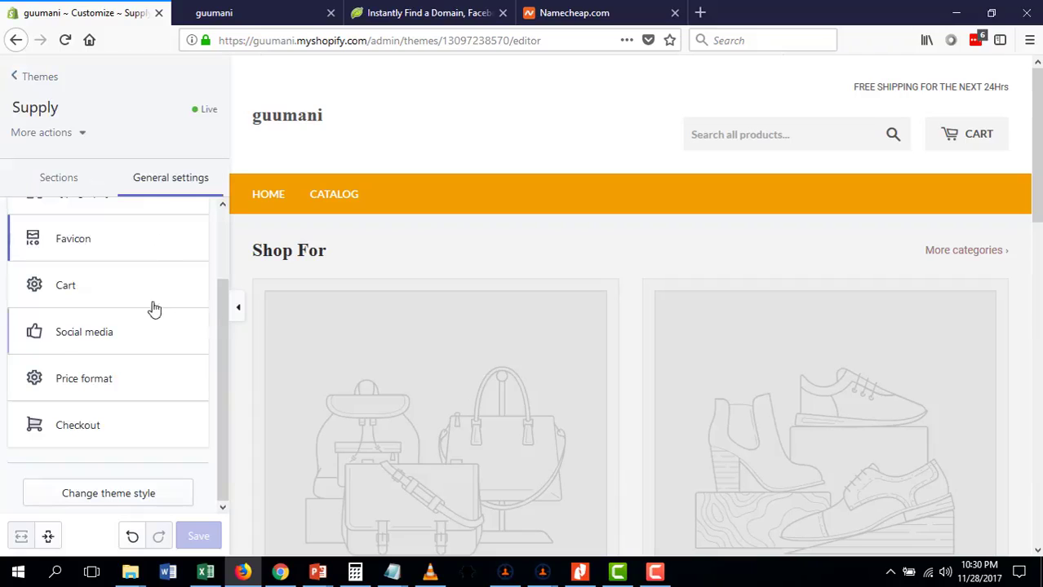
left_click(144, 337)
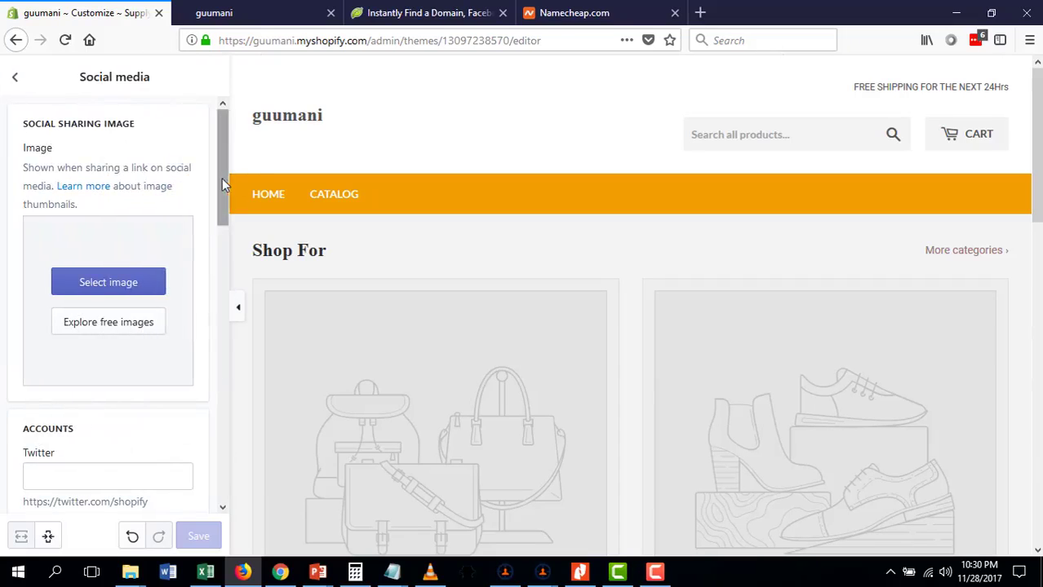
left_click_drag(227, 184, 229, 279)
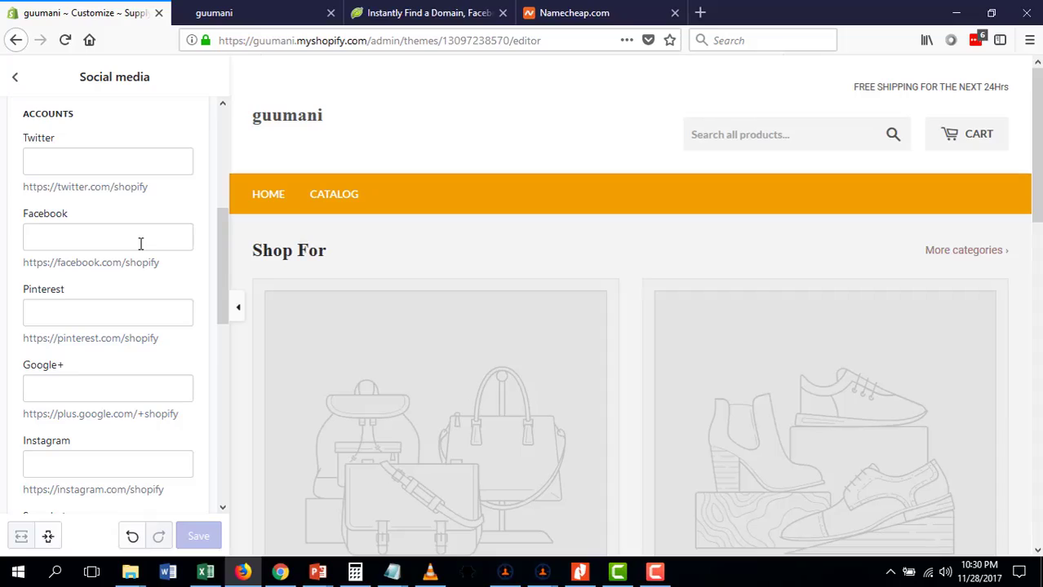
left_click(16, 79)
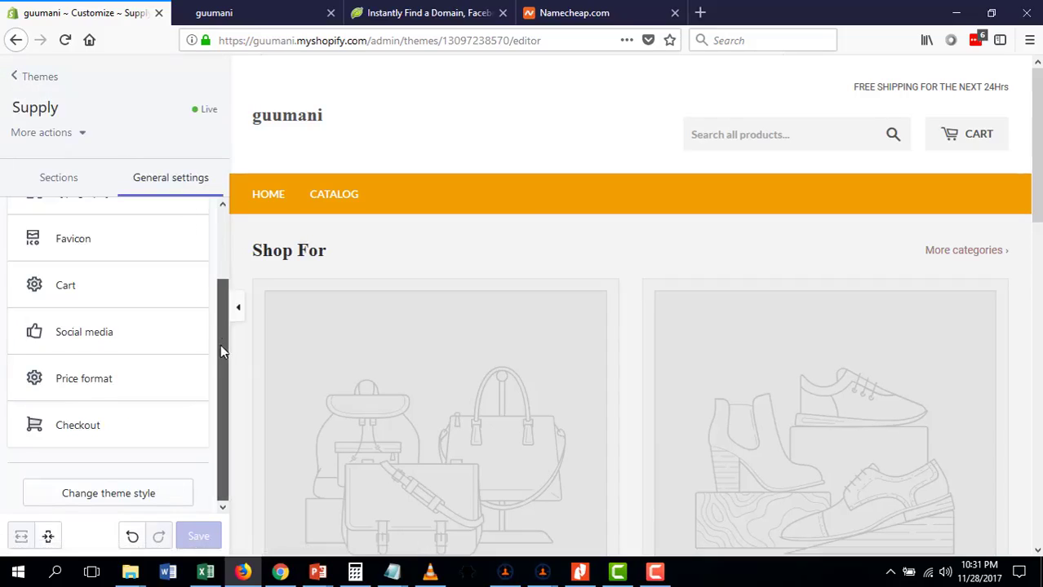
left_click(102, 431)
key("Escape")
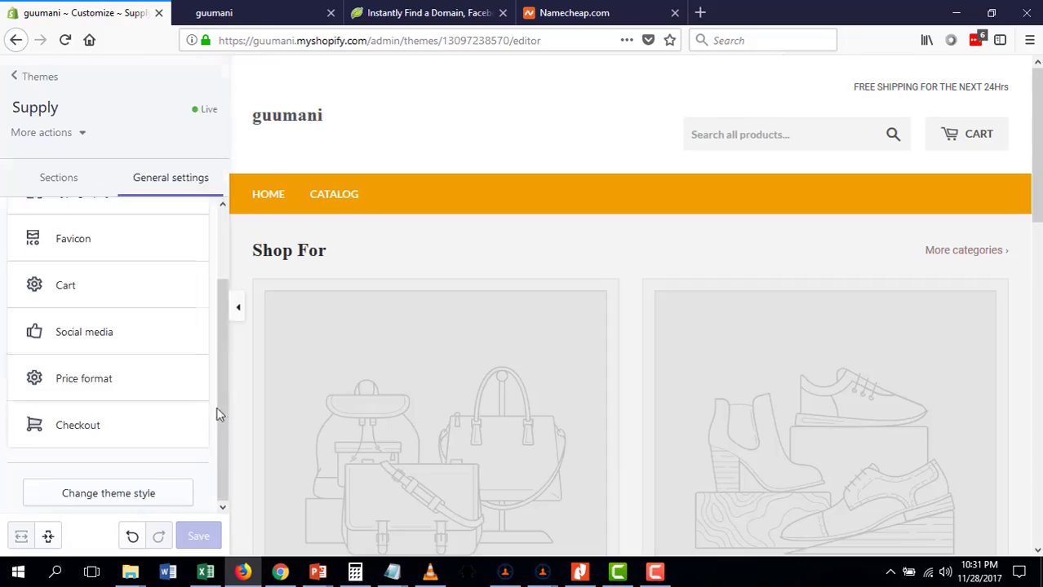
left_click_drag(216, 415, 226, 357)
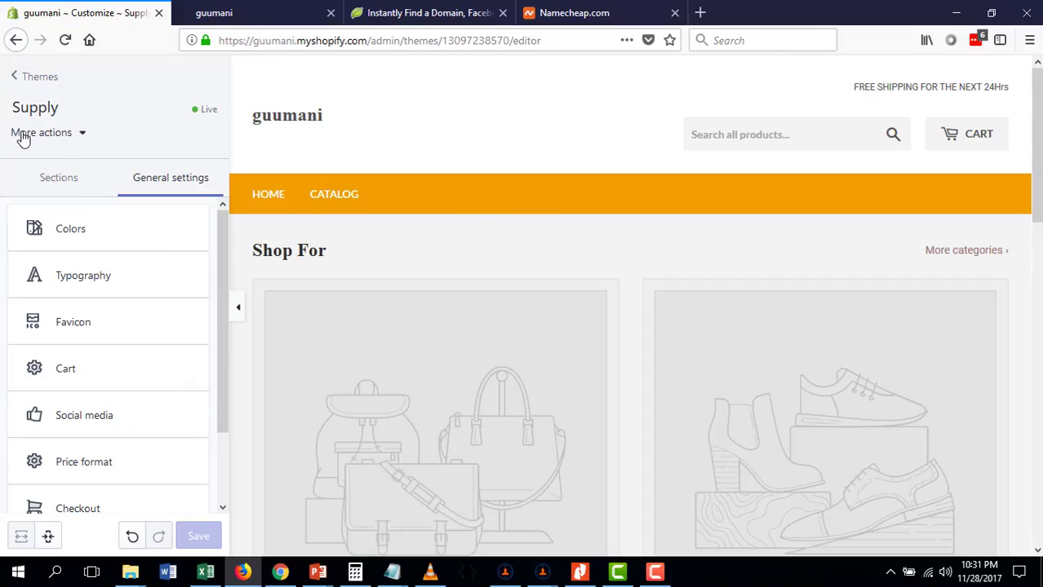
- Leave the theme editor for the Themes list
left_click(18, 76)
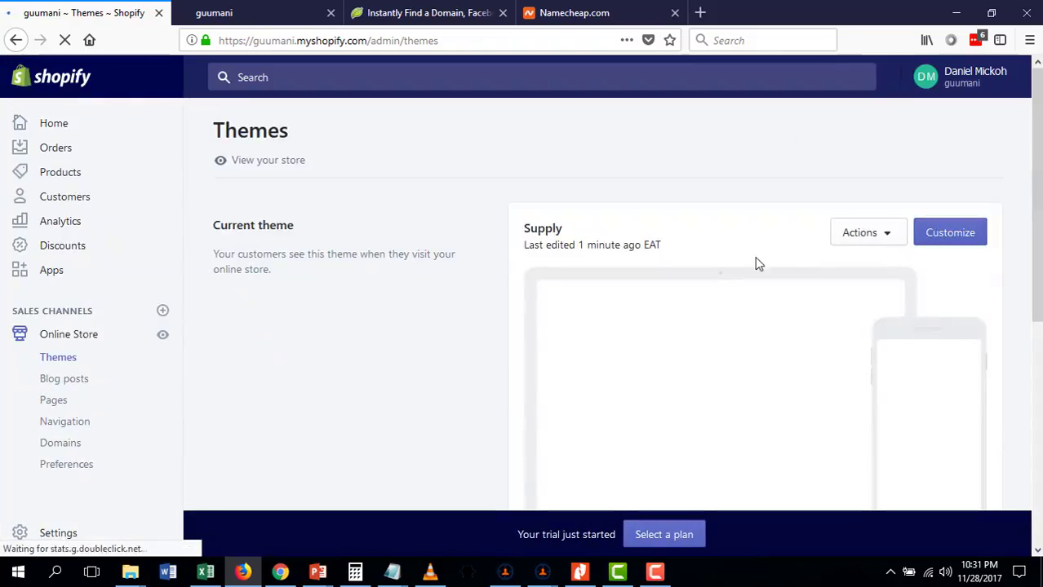
scroll(975, 265, "down", 5)
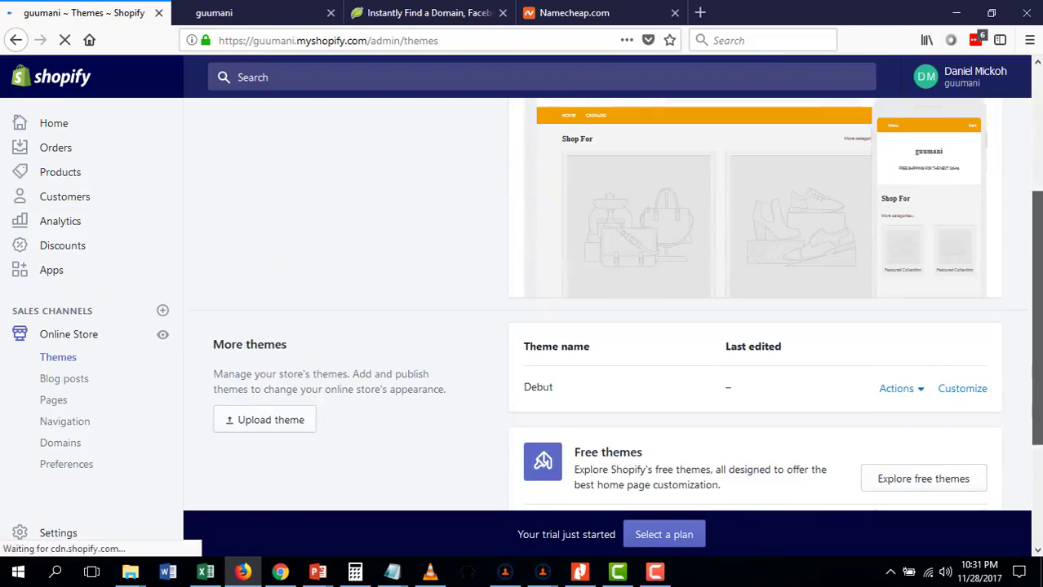
scroll(397, 187, "down", 1)
scroll(398, 187, "up", 3)
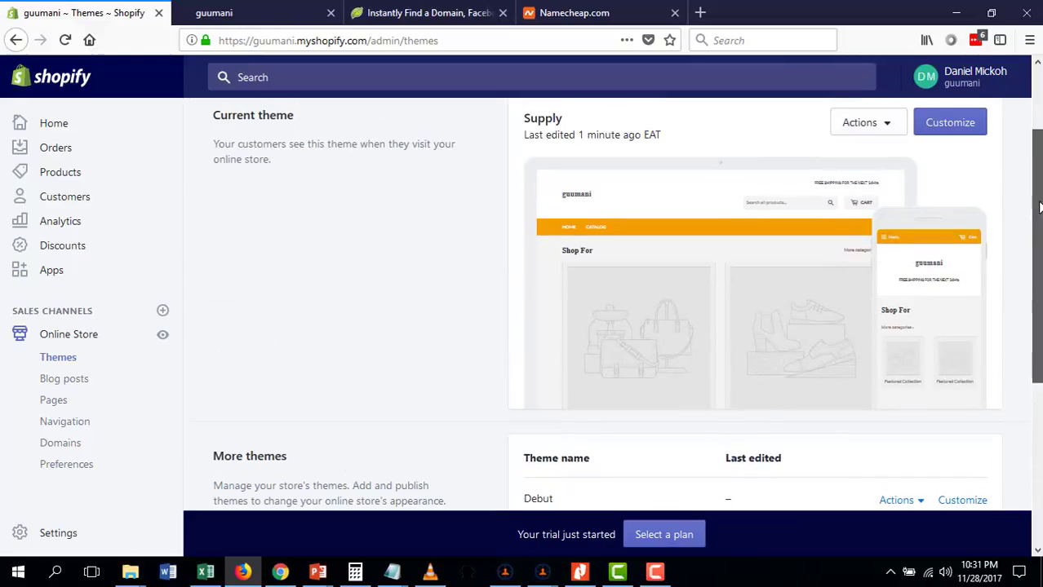
- Browse Blog posts, Pages and Navigation, then go to Domains
left_click(82, 386)
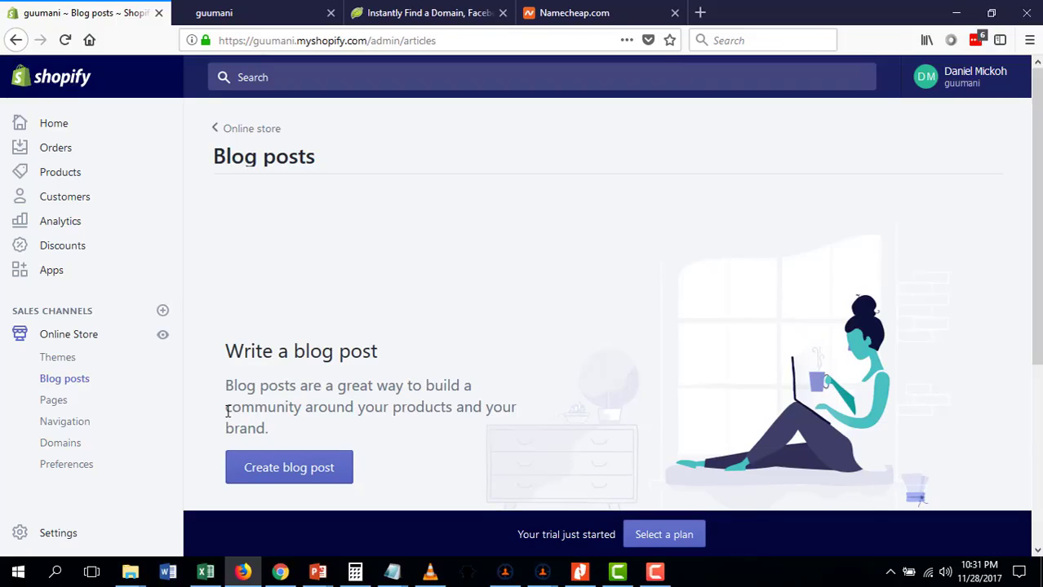
left_click(54, 401)
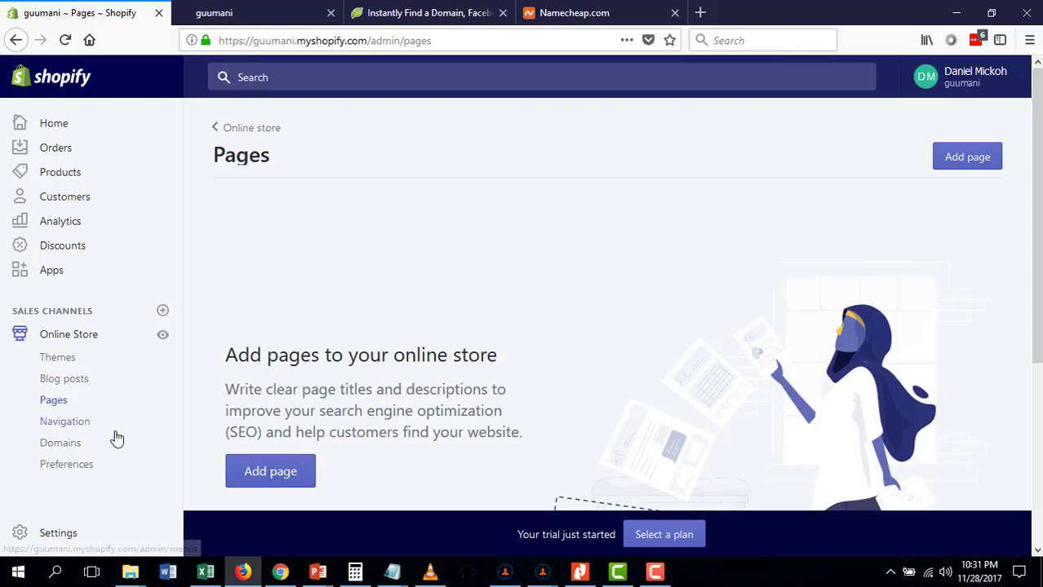
left_click(70, 429)
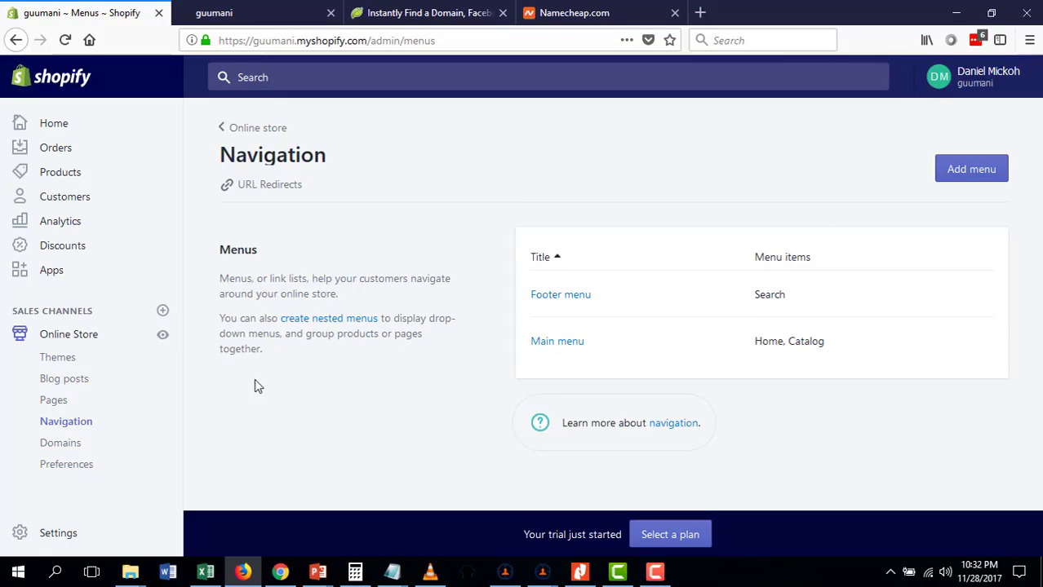
left_click(71, 451)
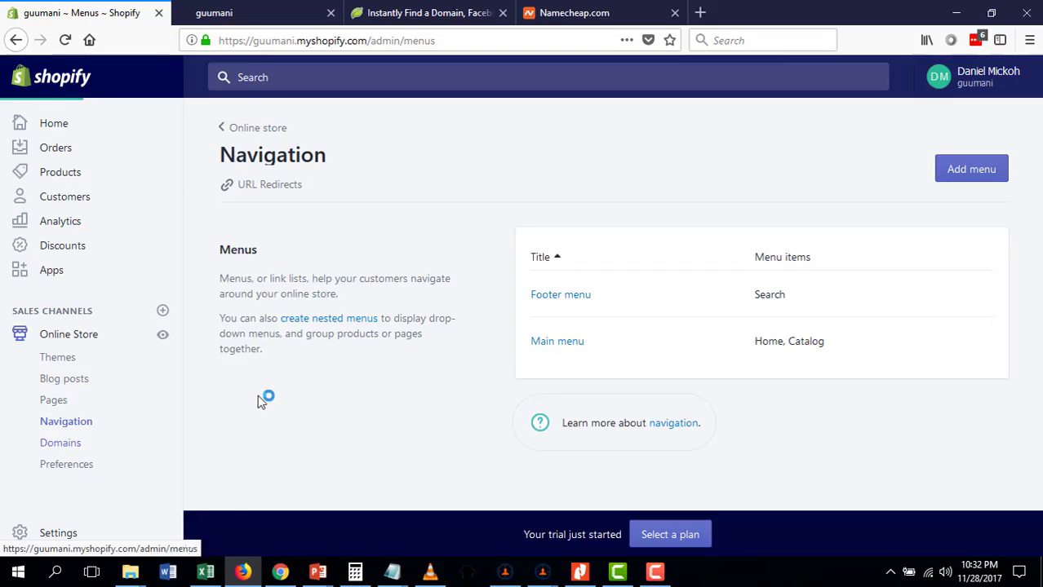
- After checking the domain in the Namecheap cart, start connecting an existing domain in Shopify
left_click(561, 13)
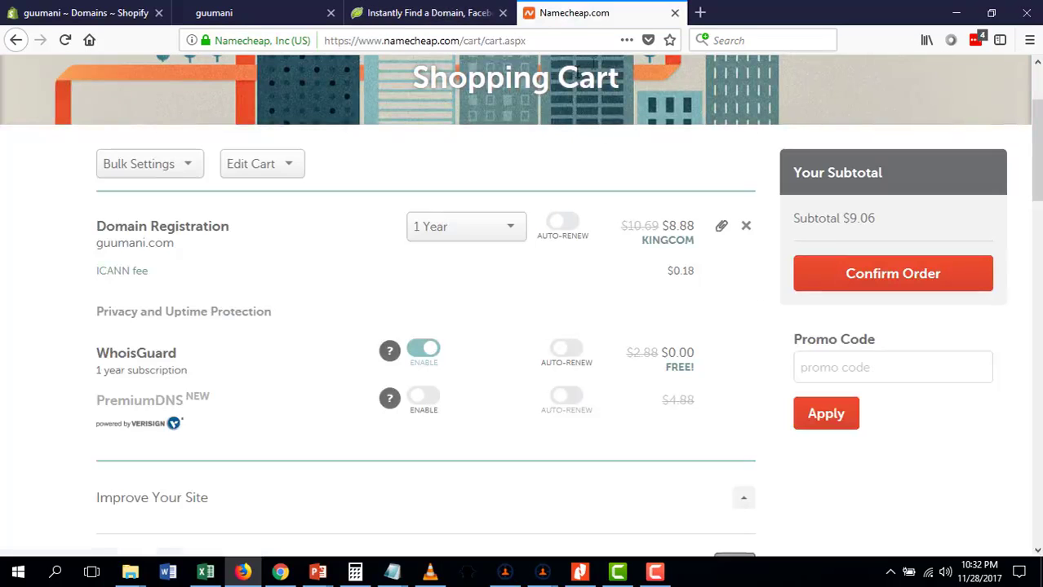
left_click(57, 13)
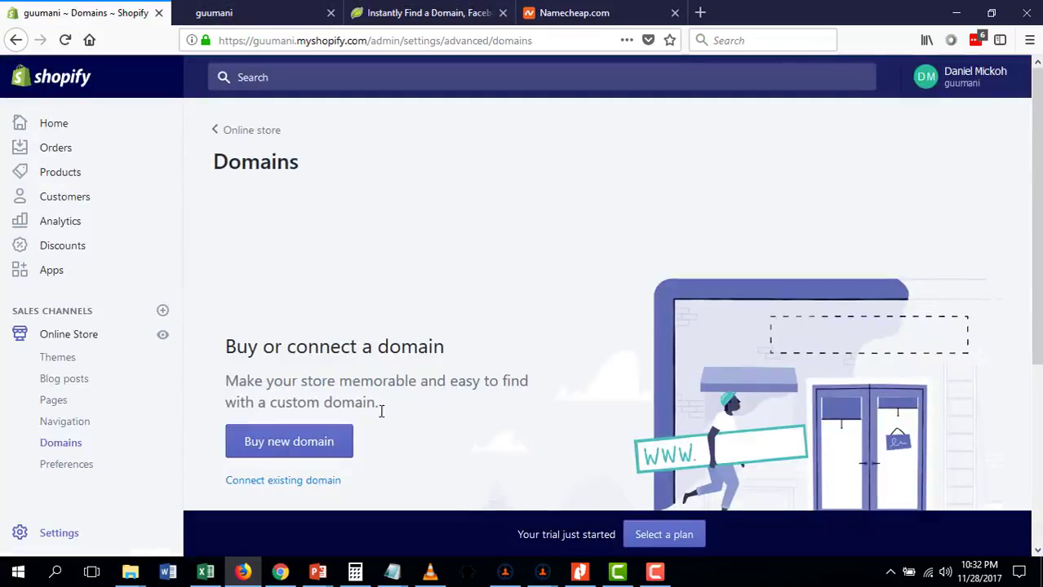
scroll(342, 391, "down", 3)
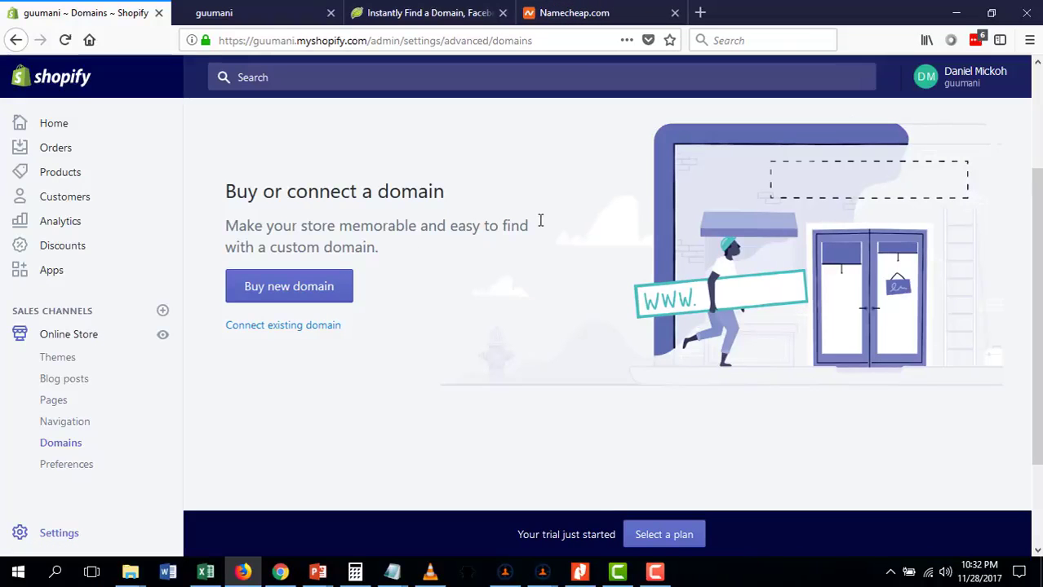
left_click(276, 331)
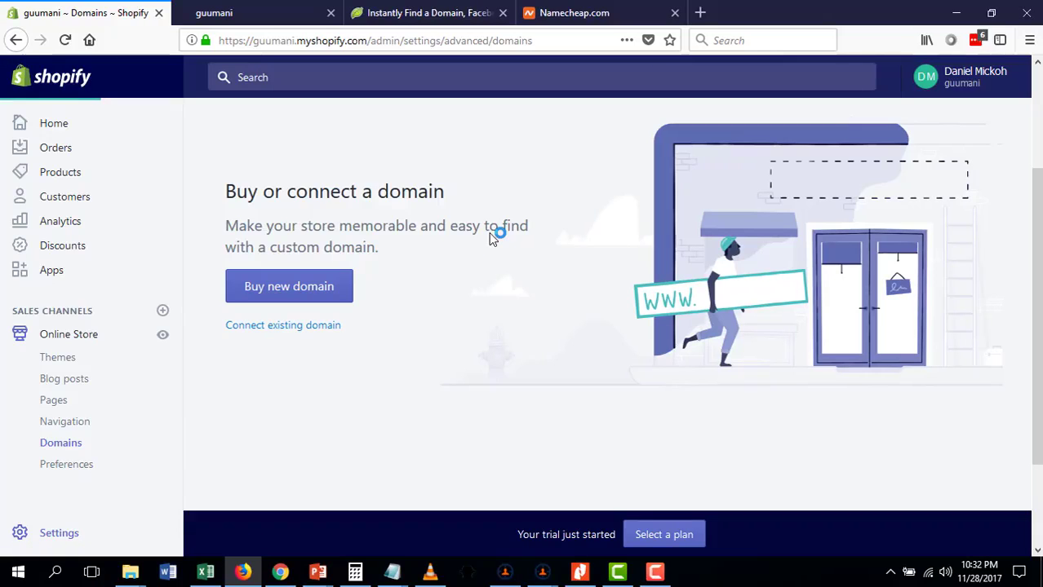
- Enter the custom .com domain in the Domain field and submit it for connection
left_click(477, 281)
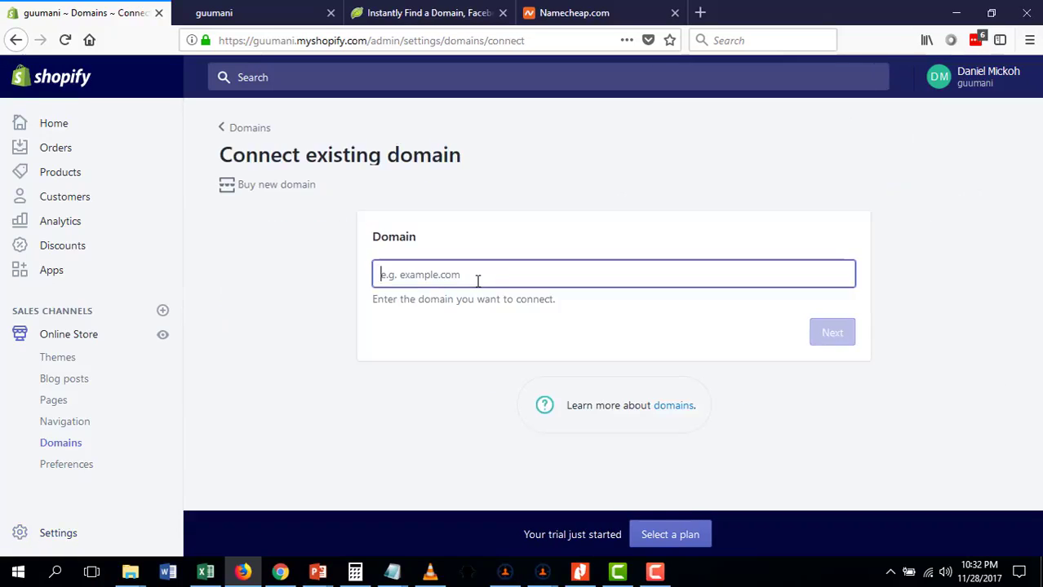
type("mic")
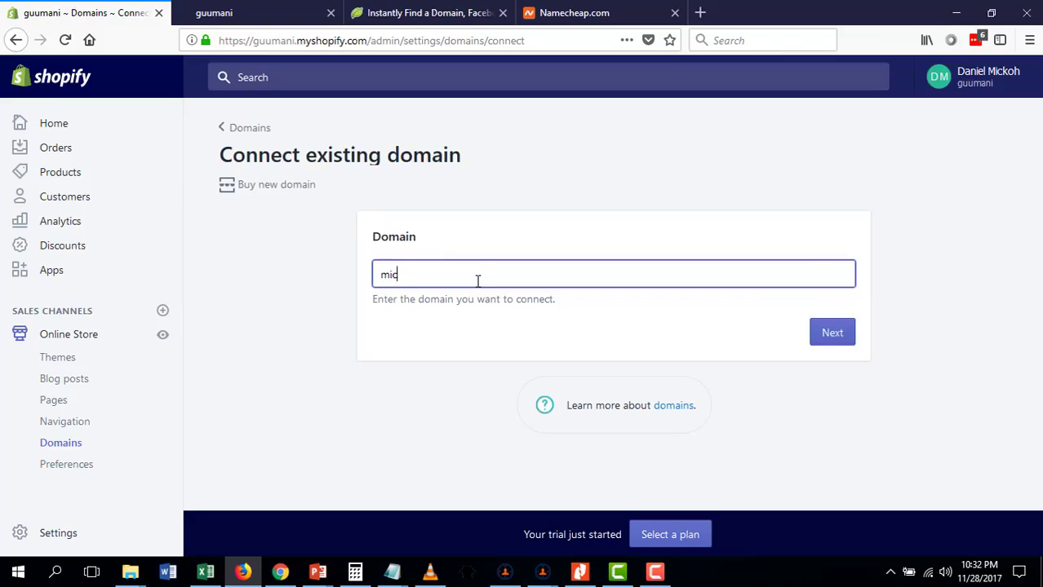
type("koh.com")
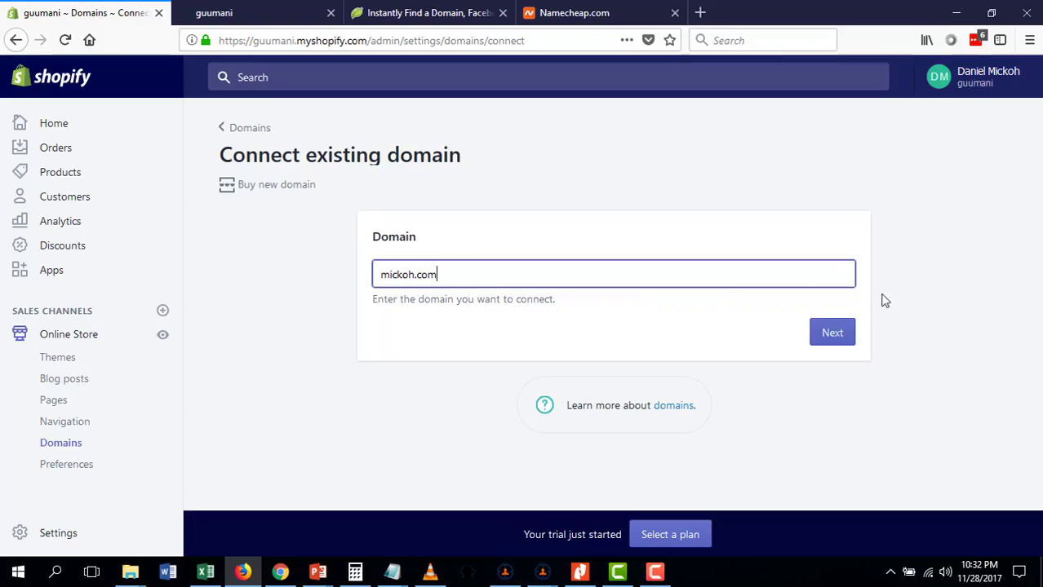
left_click(829, 331)
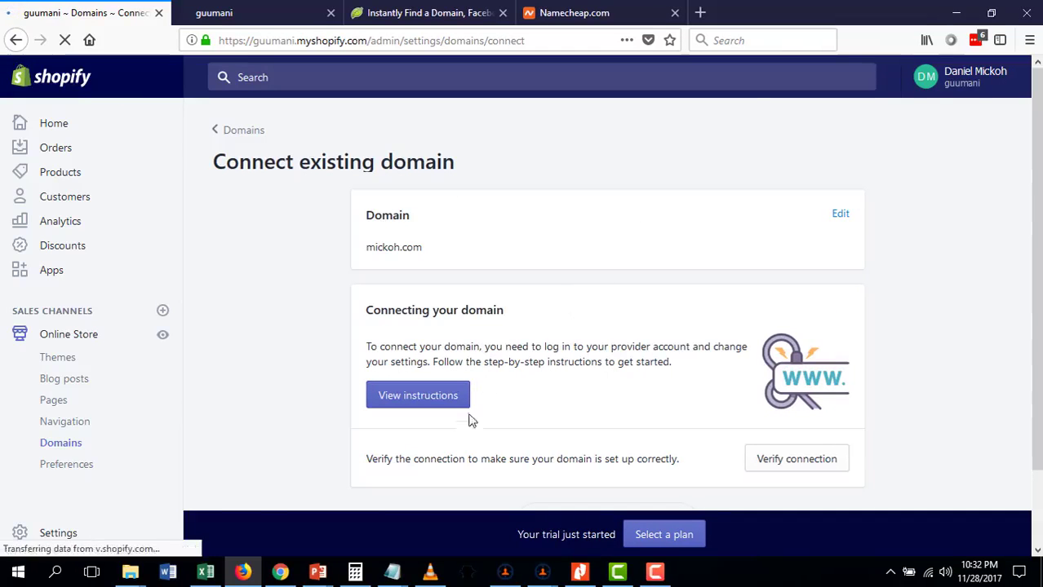
- Read the domain connection instructions article, then return to the Shopify tab
left_click(408, 406)
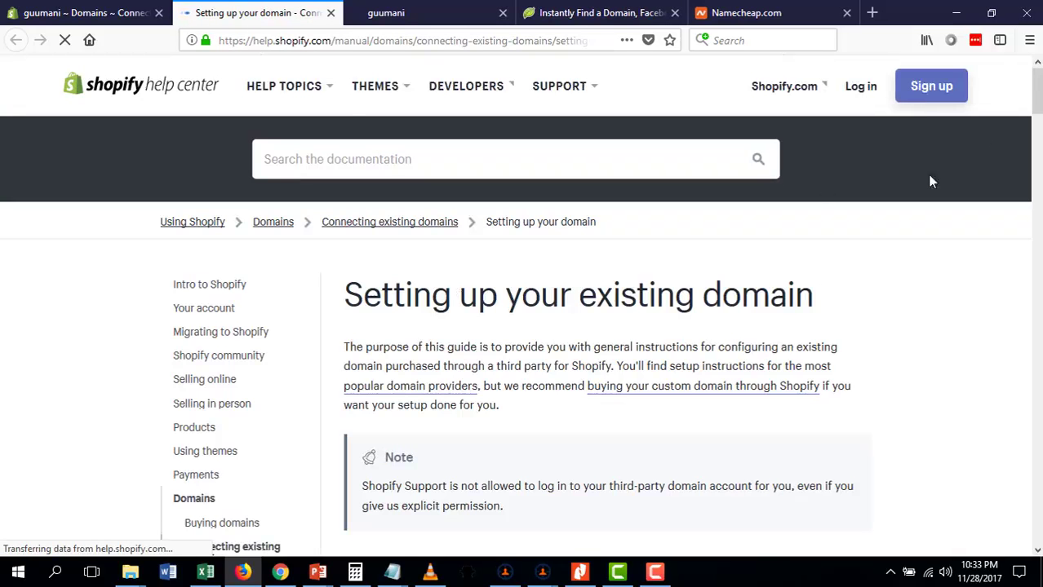
left_click(1037, 100)
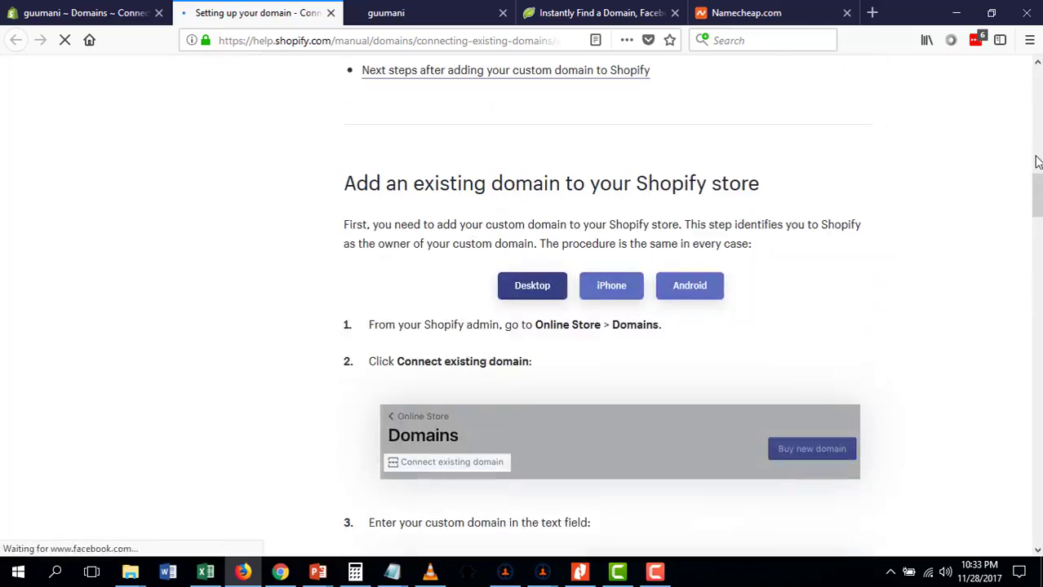
left_click_drag(1034, 106, 1033, 145)
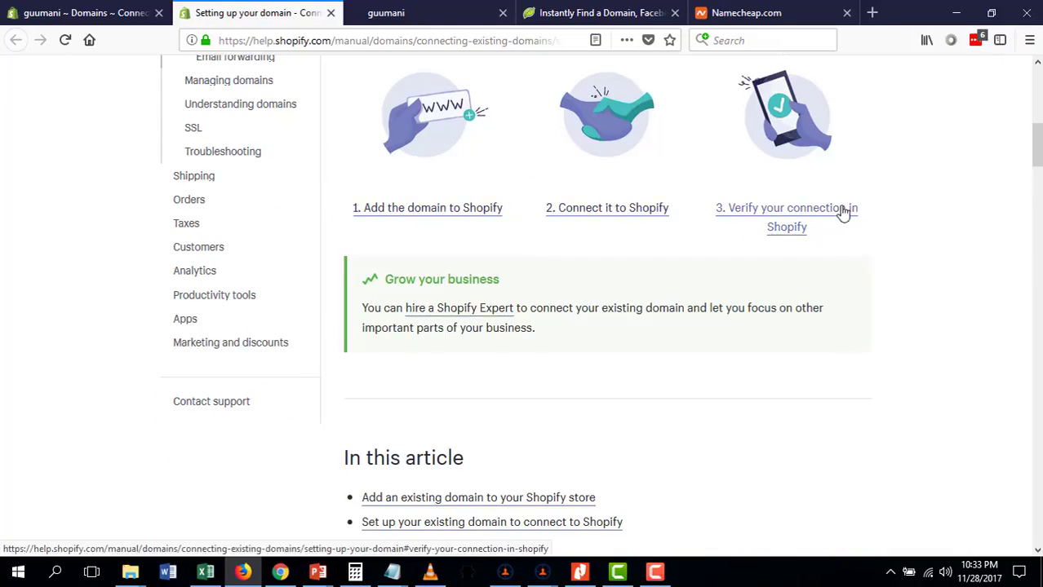
left_click_drag(1035, 135, 1037, 189)
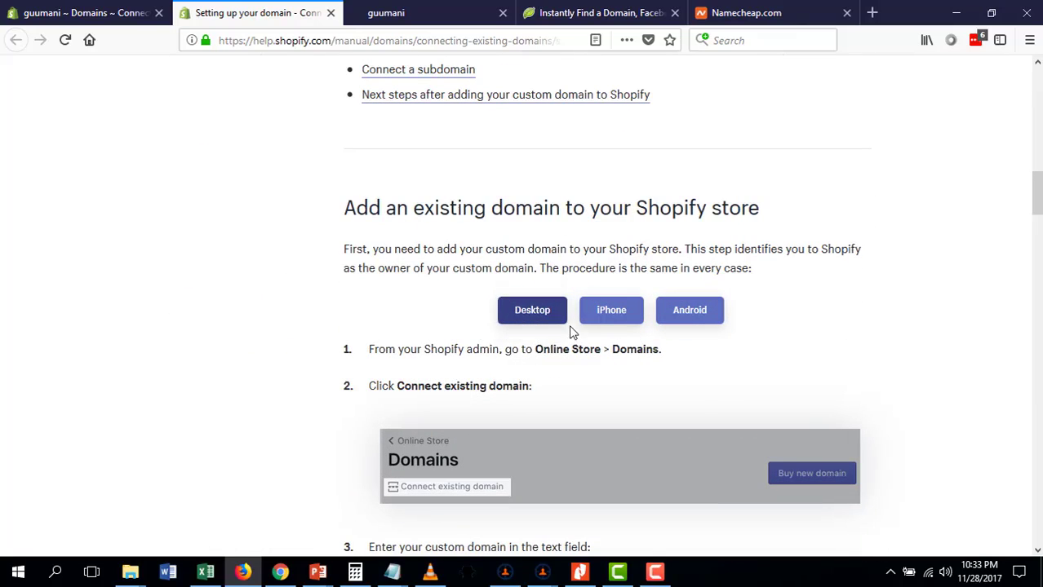
scroll(587, 239, "down", 5)
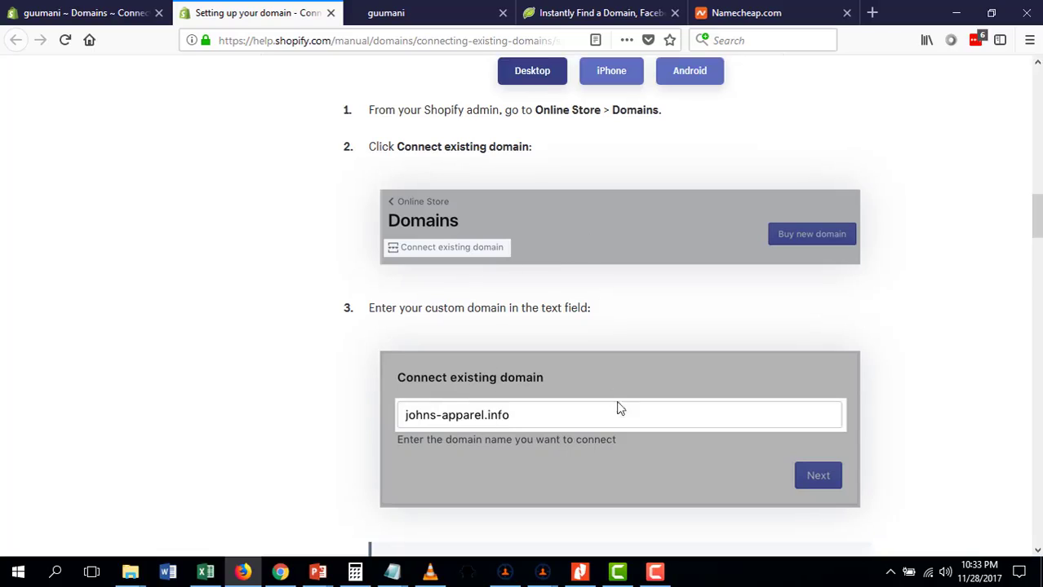
mouse_move(1036, 216)
left_mouse_down()
mouse_move(1036, 479)
mouse_move(1036, 213)
left_mouse_up()
left_click(1040, 165)
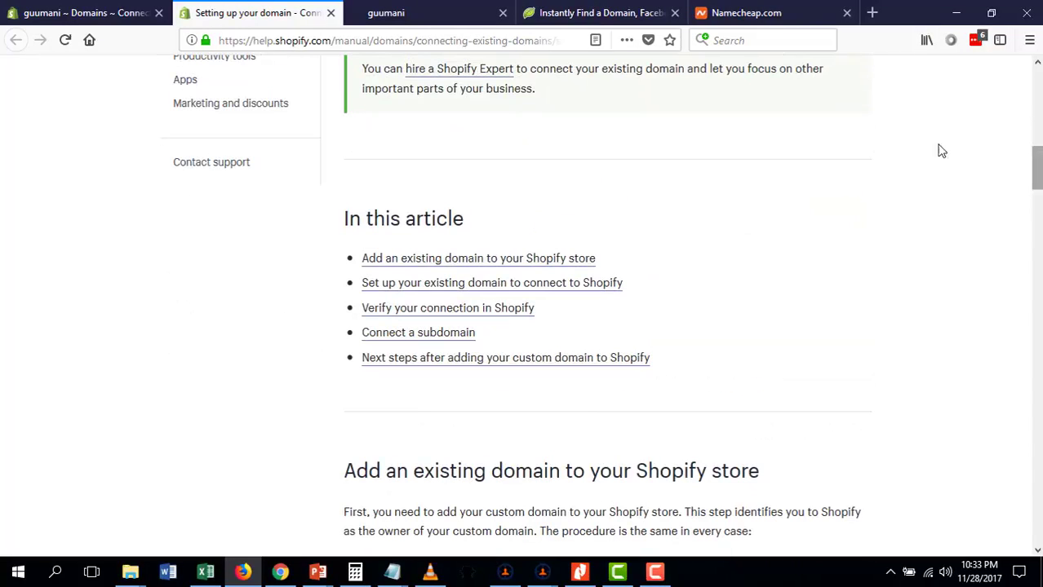
left_click(85, 15)
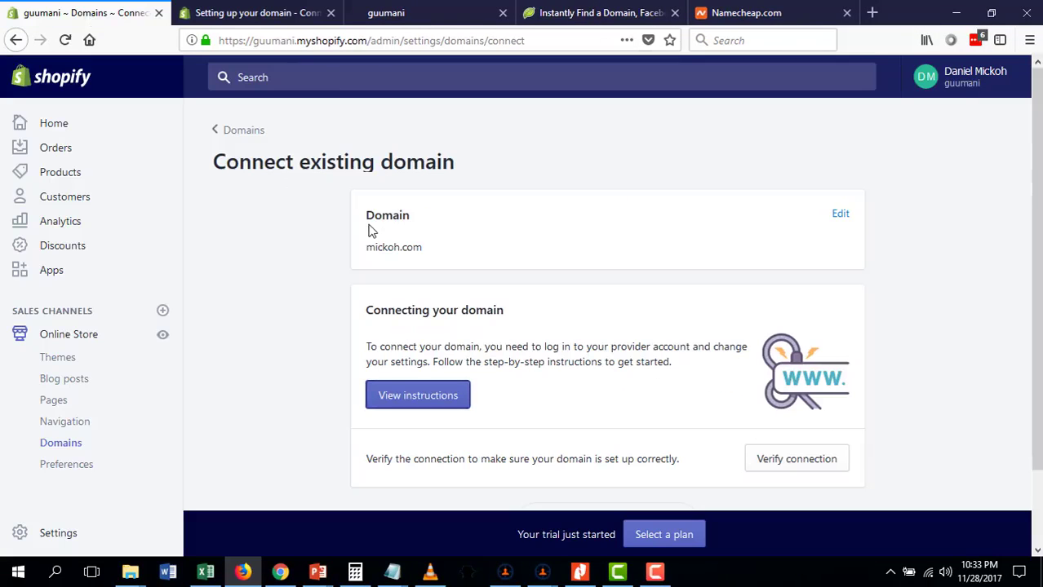
- Open online store Preferences after glancing at the BACK-END SETTINGS slide in PowerPoint
scroll(1018, 291, "down", 2)
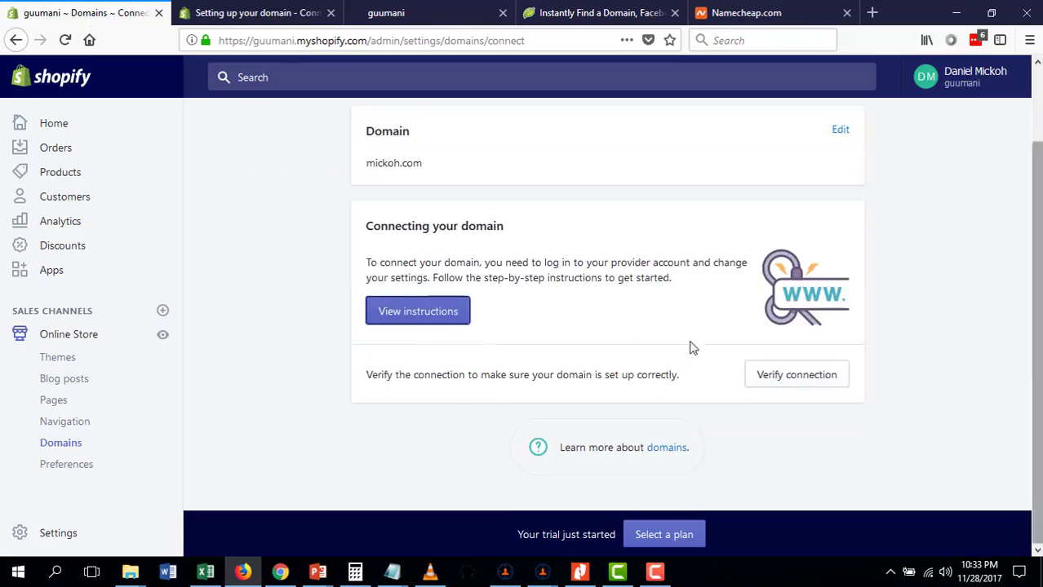
left_click(90, 472)
mouse_move(318, 571)
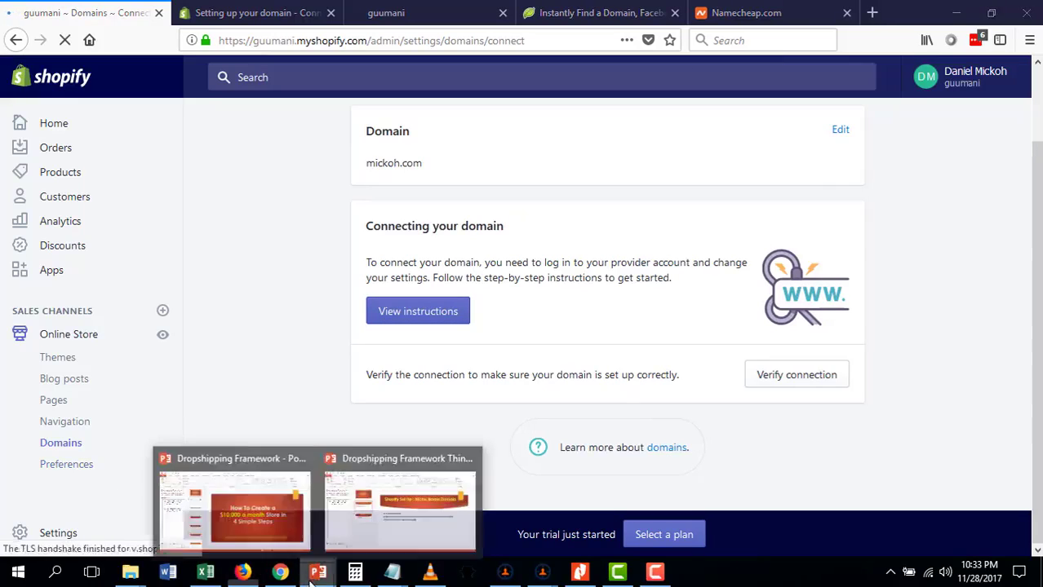
left_click(440, 513)
left_click(285, 338)
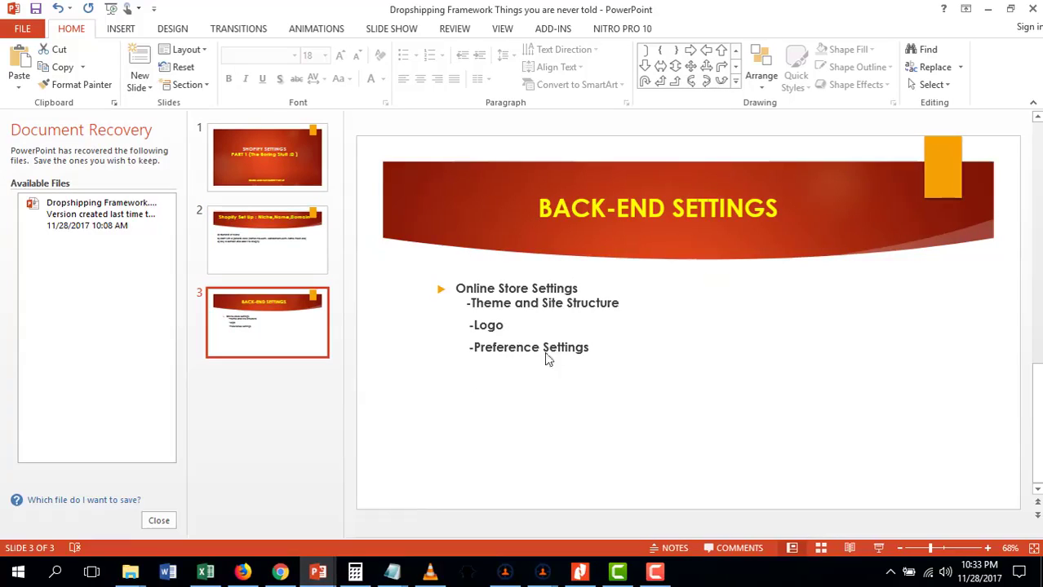
mouse_move(318, 575)
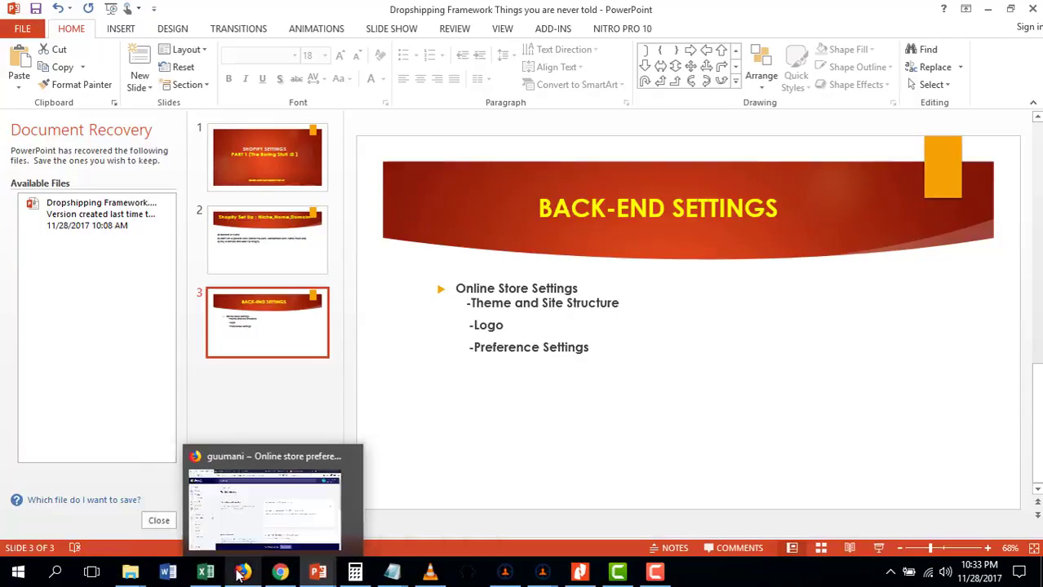
left_click(253, 506)
- Set the homepage title to 'Welcome to Guumani'
left_click(730, 257)
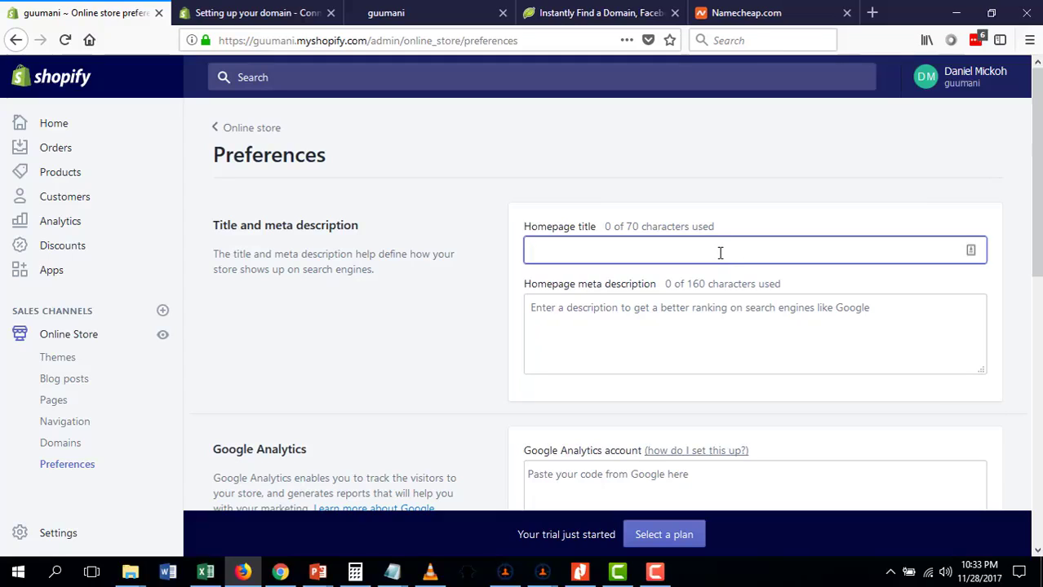
type("Gu")
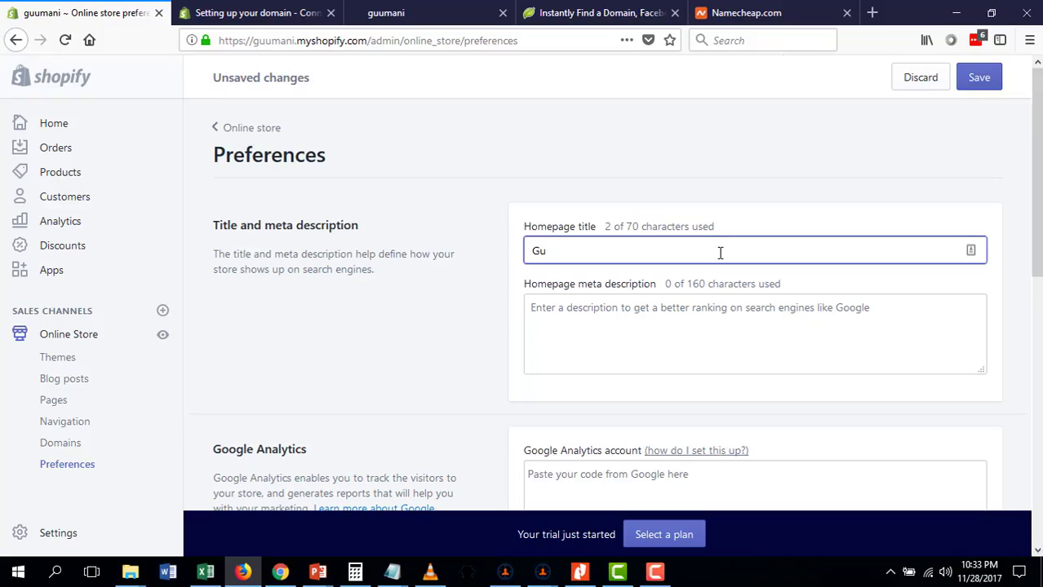
type("uman")
key("BackSpace")
key("BackSpace")
key("BackSpace")
key("BackSpace")
key("BackSpace")
key("BackSpace")
type("Welcome to Gu")
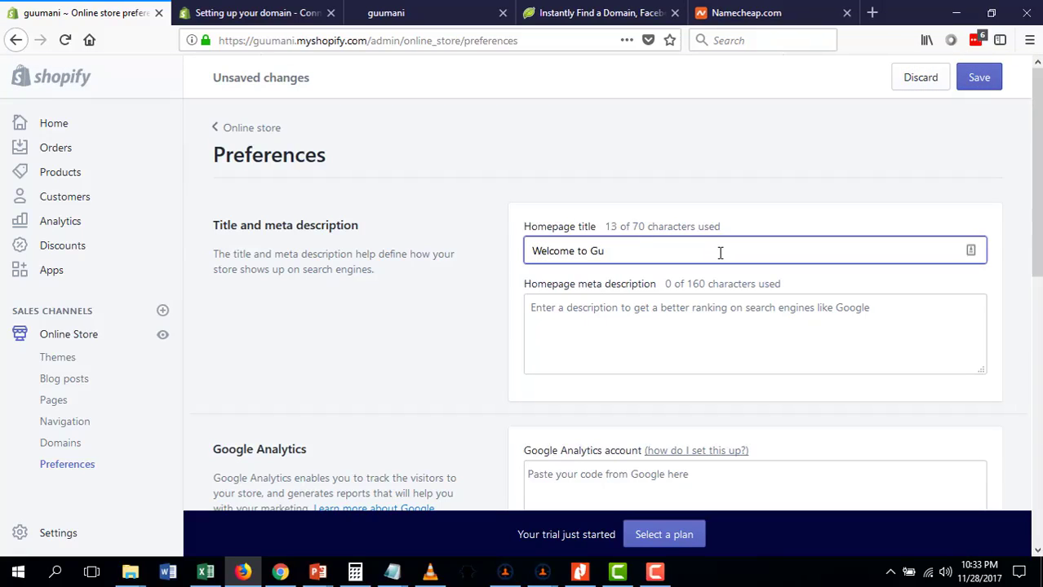
type("umani")
- Set the meta description to 'We are about class, expression and unbeatable prices.'
left_click(665, 323)
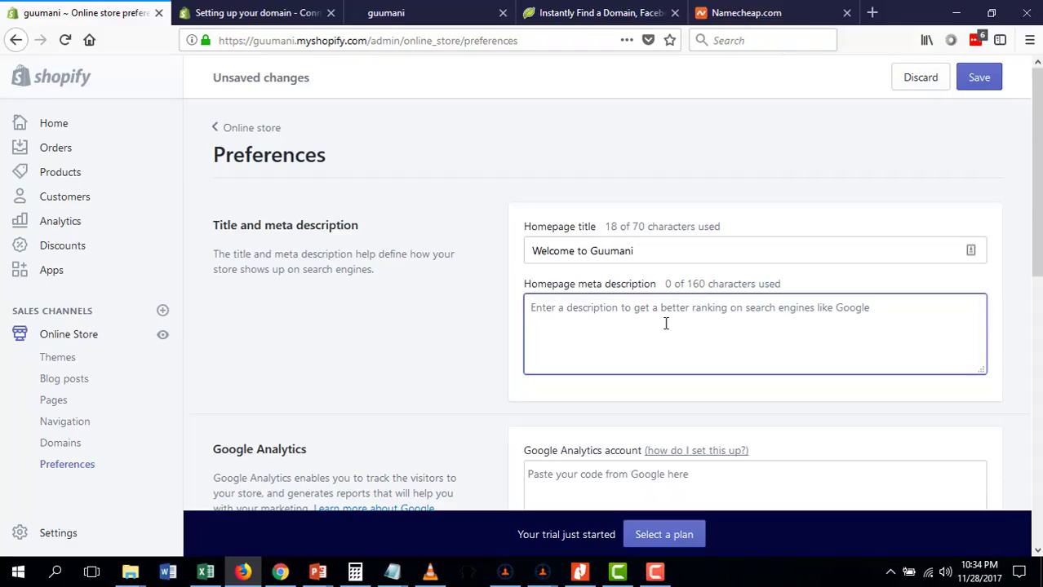
type("We")
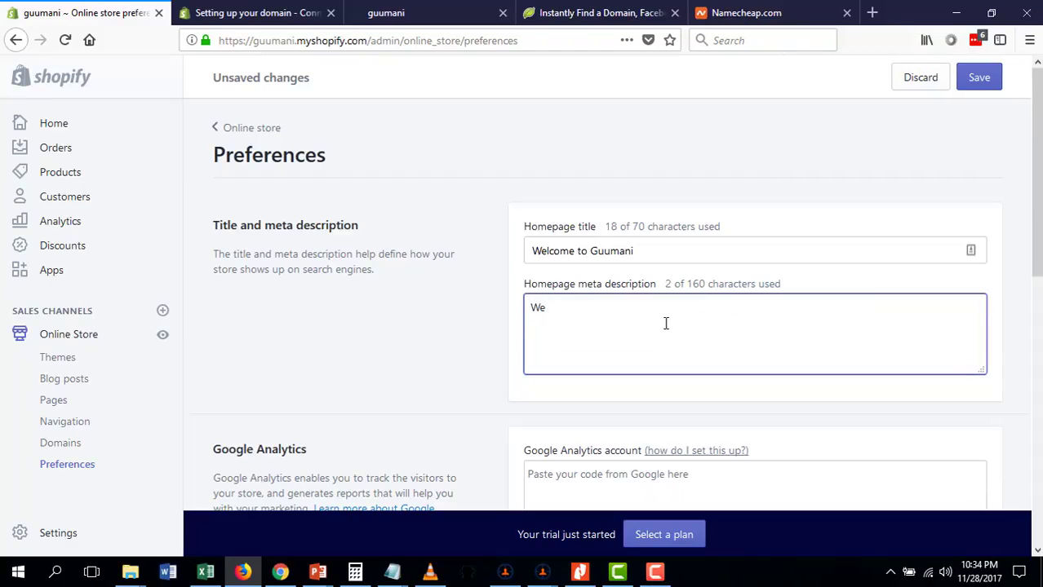
type(" are about class,")
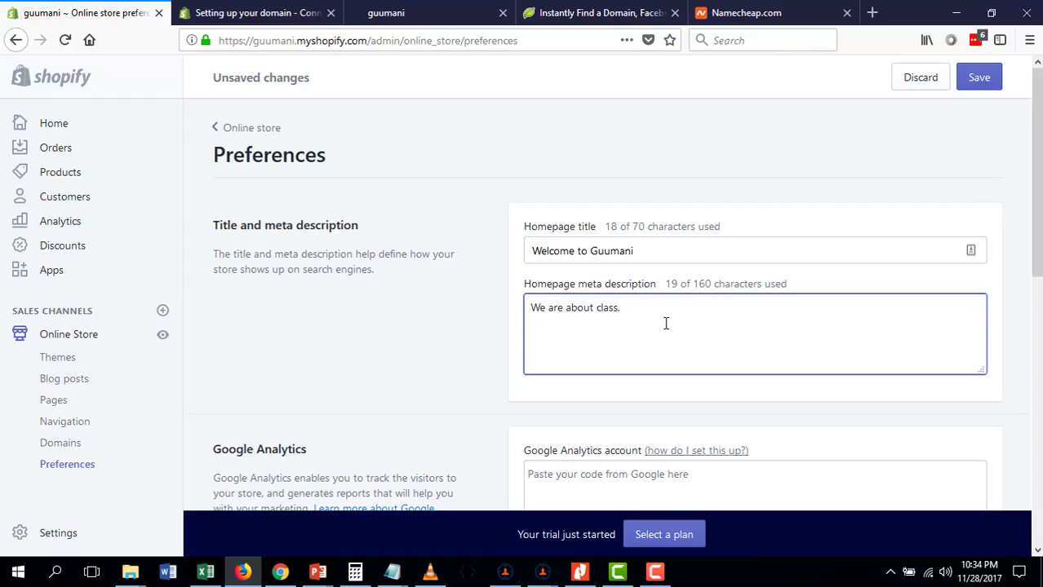
type(" expression")
type(",")
key("BackSpace")
key("BackSpace")
type("and")
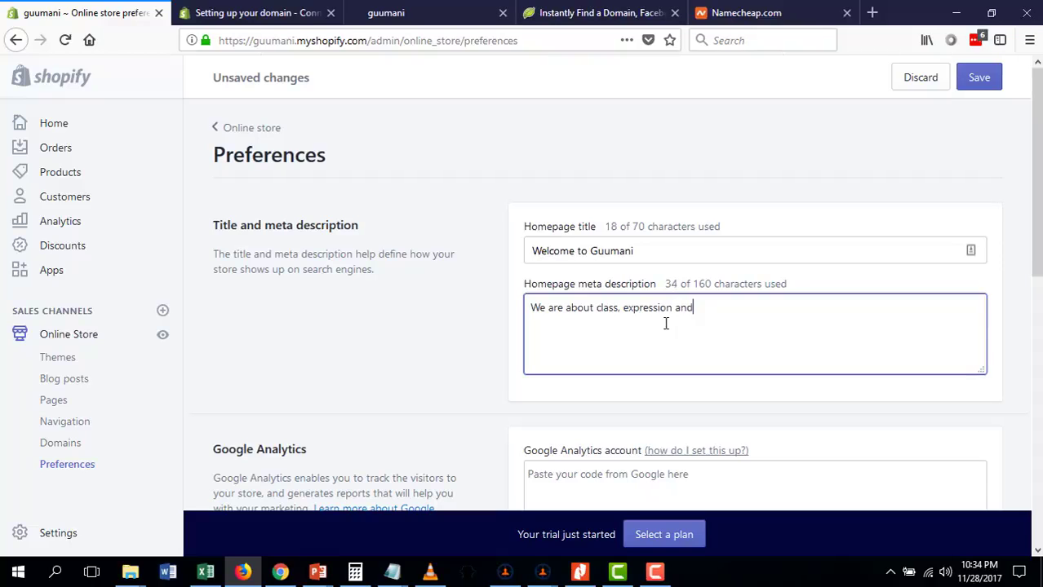
type(" unbeatable prices")
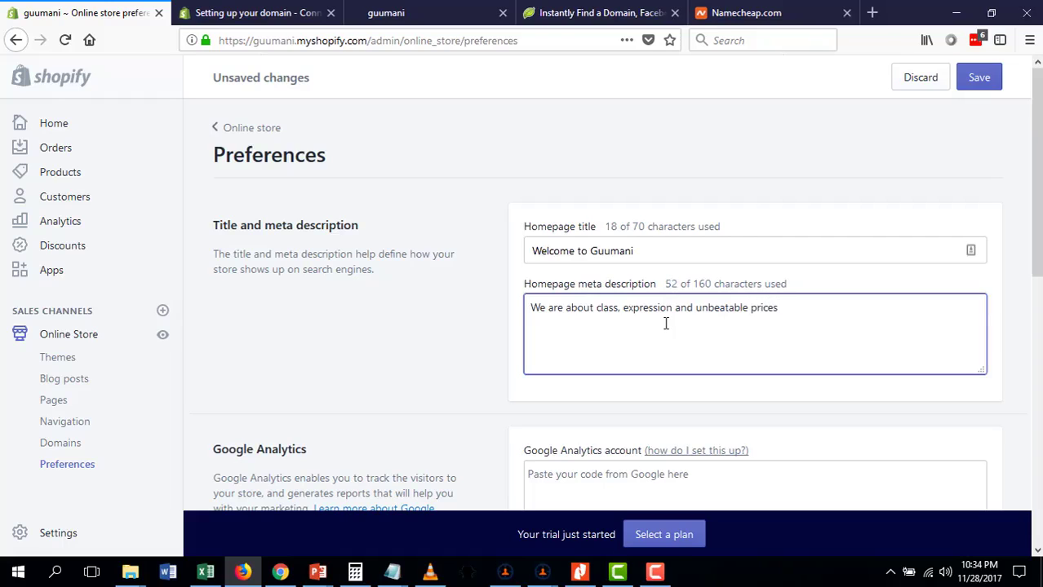
type(".")
left_click_drag(1036, 204, 1041, 281)
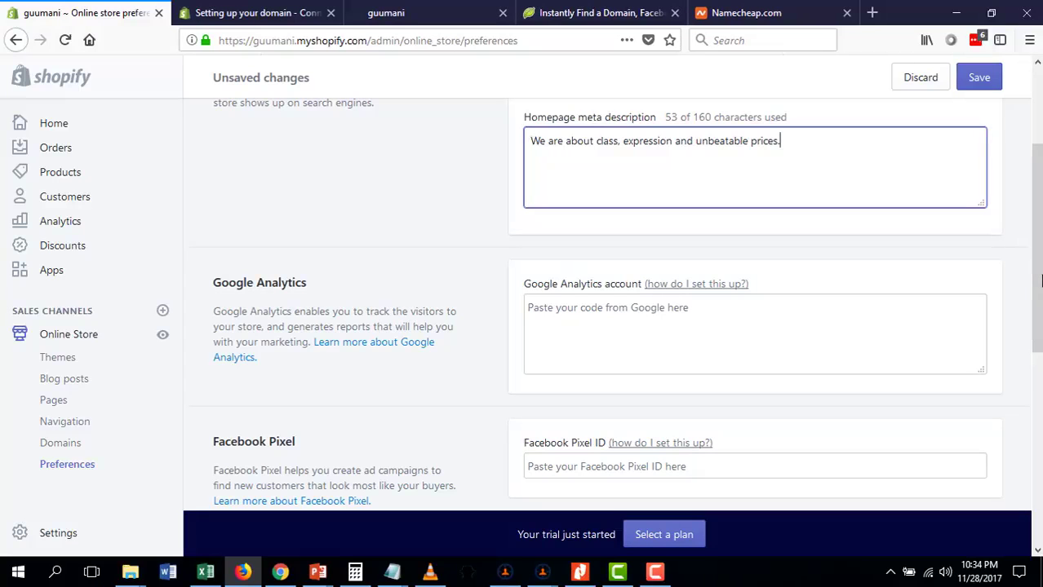
left_click_drag(1040, 281, 987, 318)
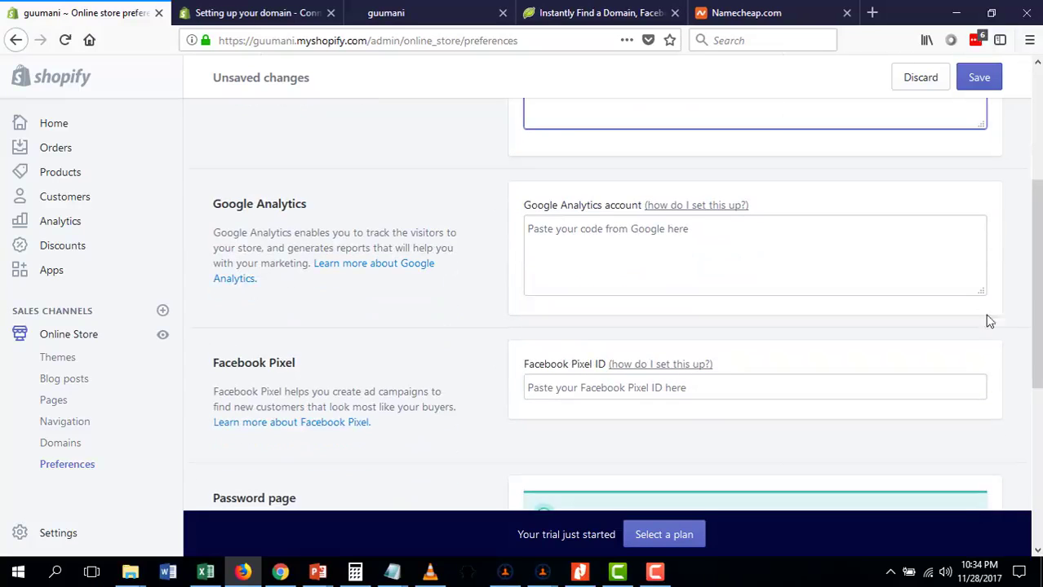
left_click(689, 387)
left_click(554, 268)
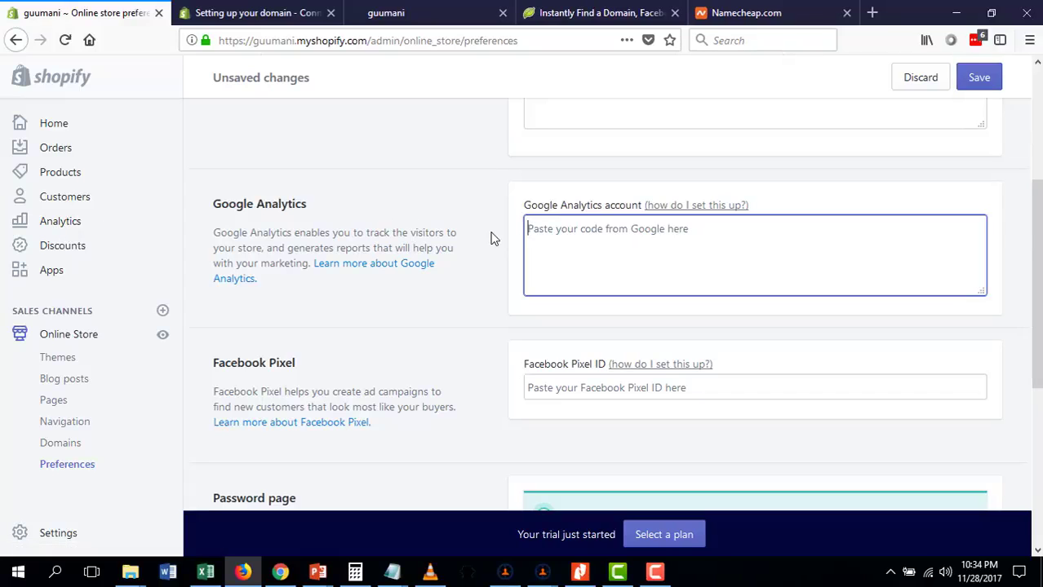
scroll(1037, 236, "down", 2)
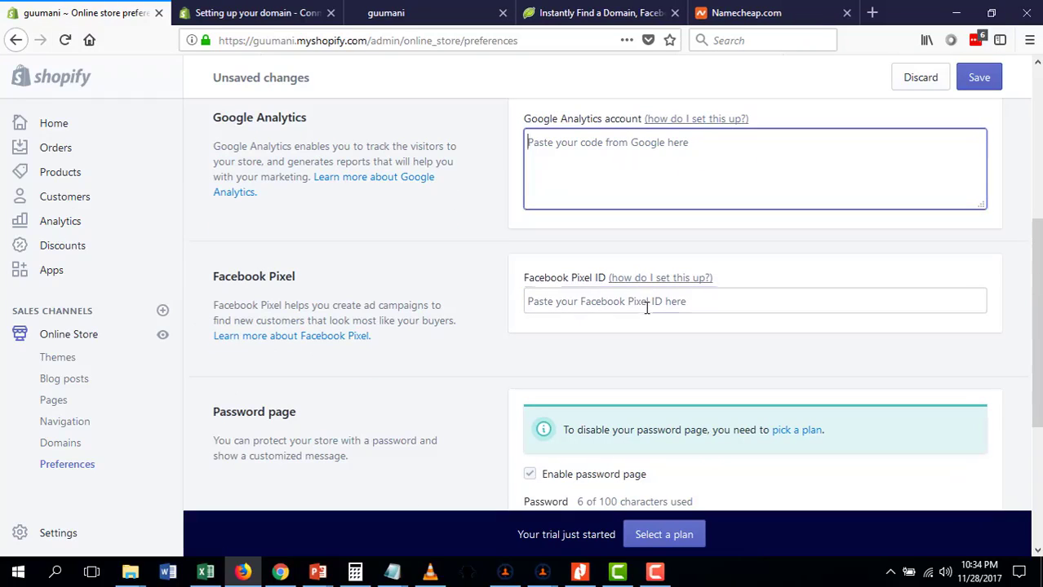
left_click(646, 307)
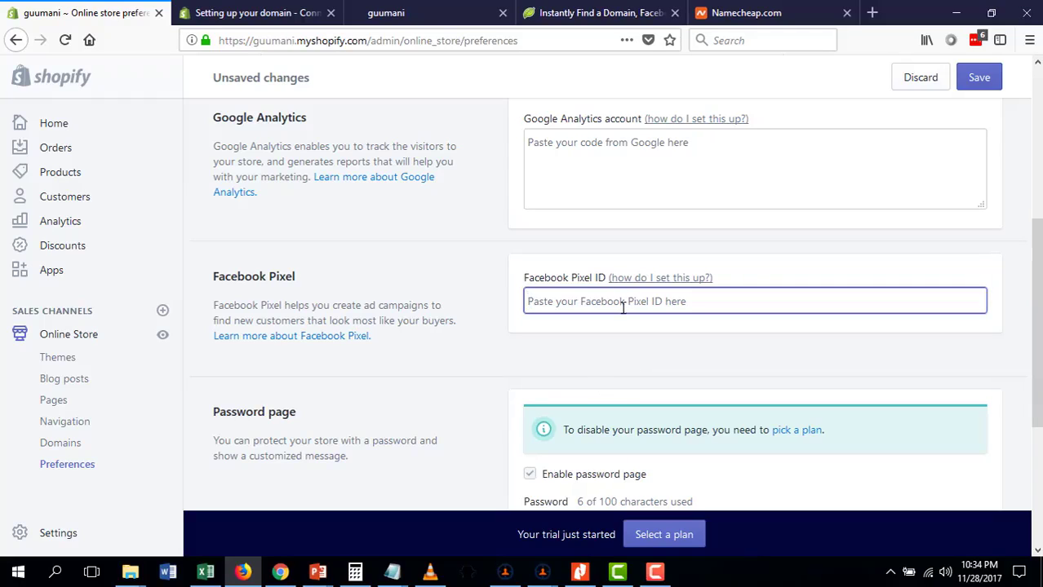
scroll(1035, 327, "down", 4)
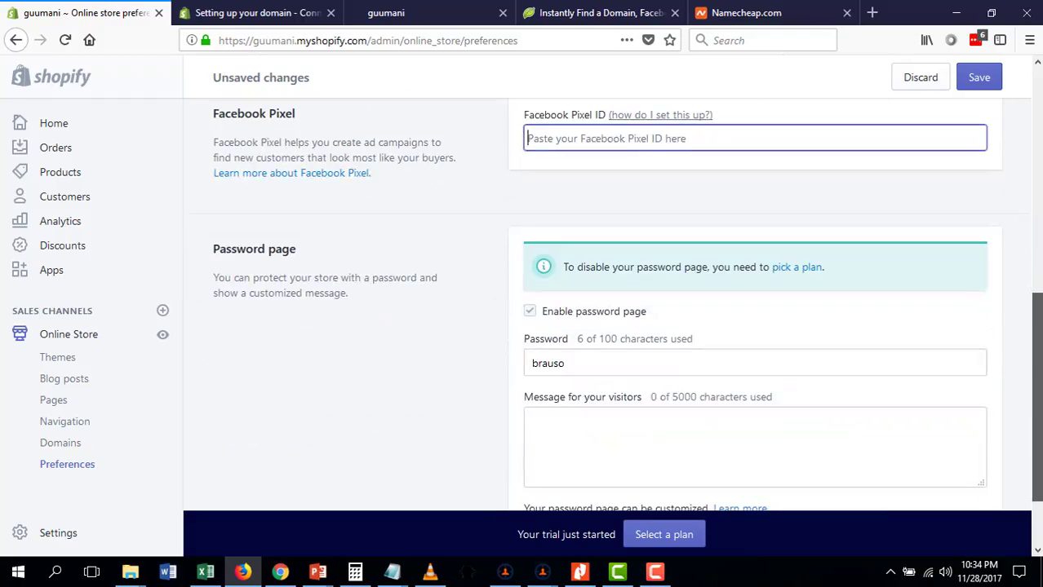
scroll(1034, 392, "down", 1)
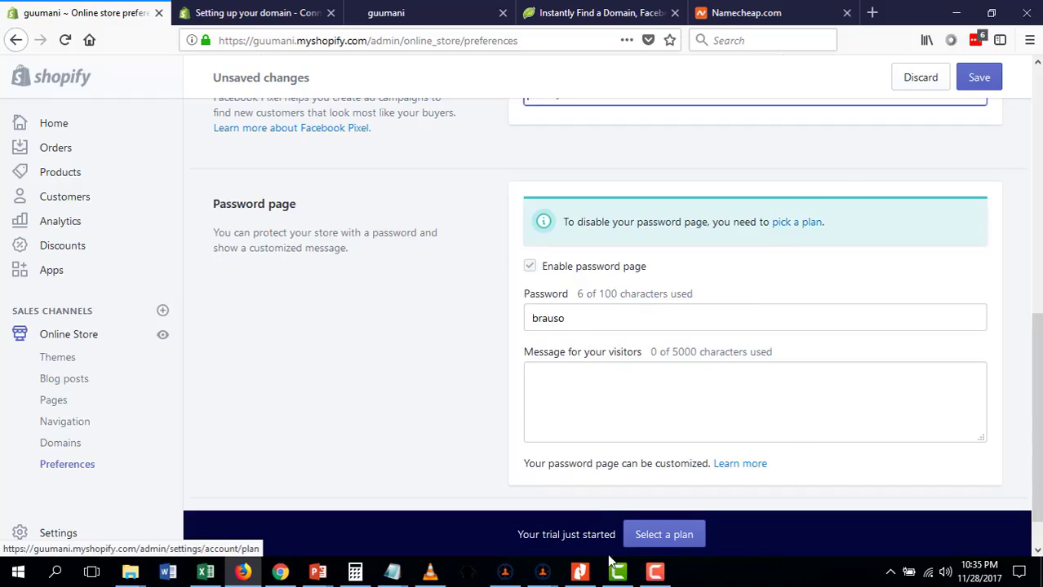
- Cancel leaving the page and save the pending Preferences changes
left_click(659, 542)
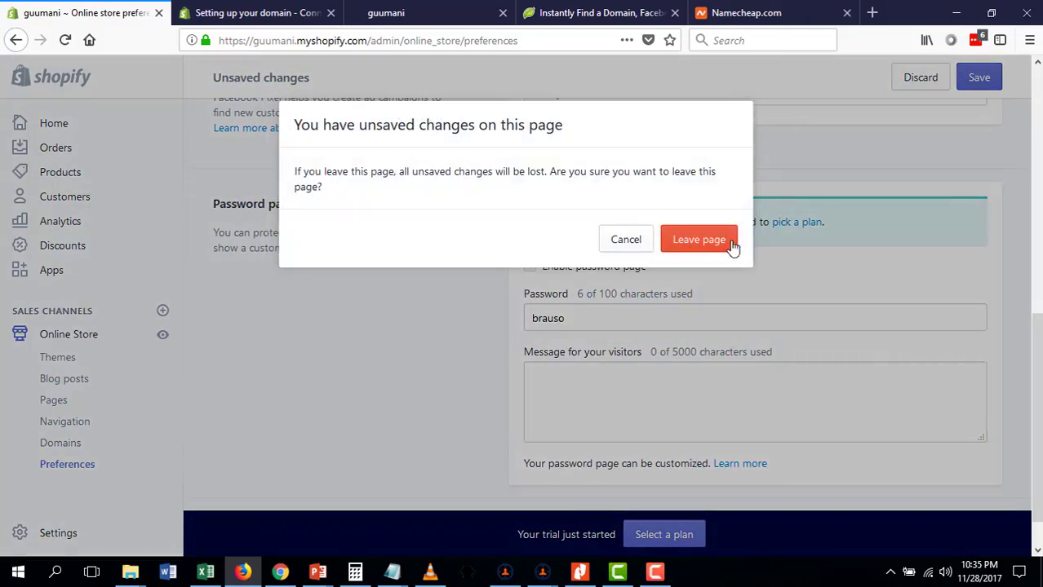
left_click(638, 239)
left_click(984, 83)
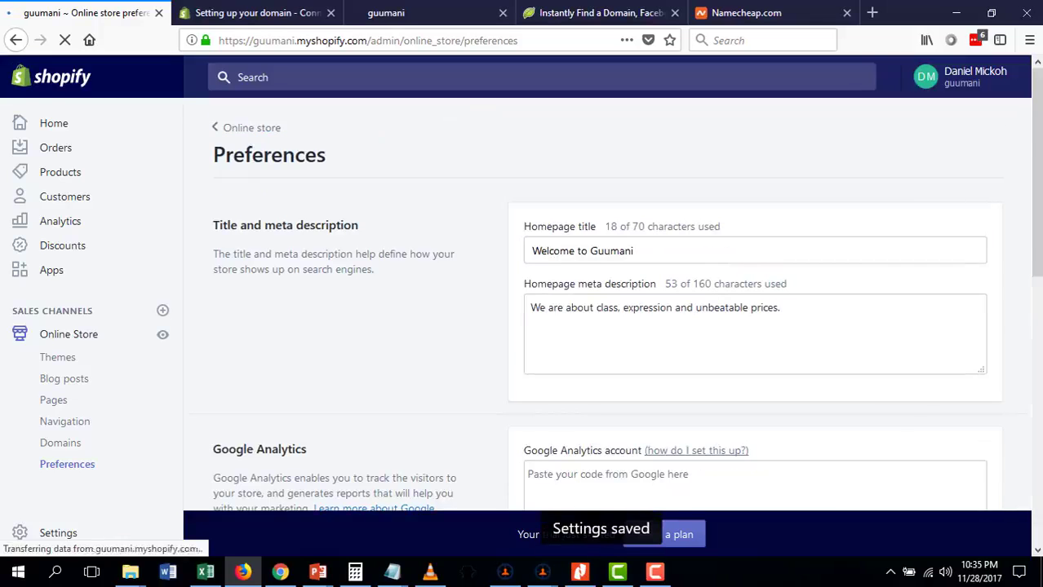
- Go to the Select a plan page listing the store's plans
scroll(713, 260, "down", 5)
scroll(632, 482, "down", 4)
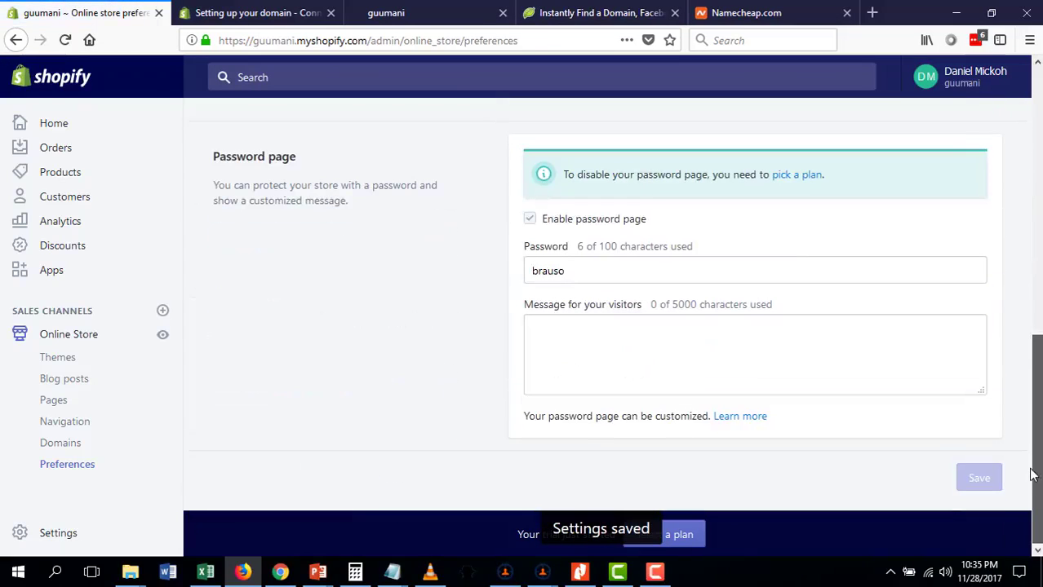
left_click(683, 539)
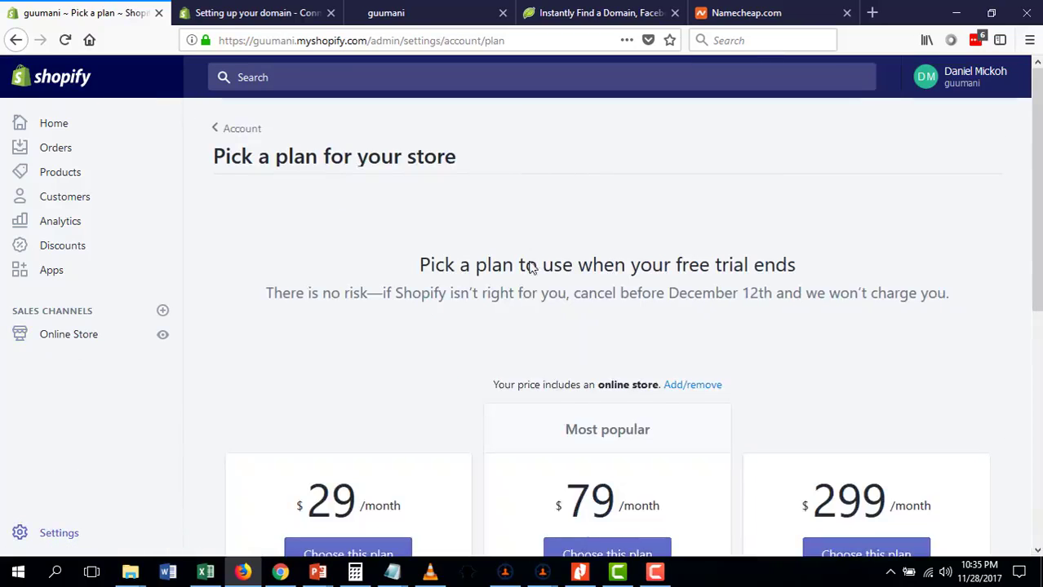
- Choose the $29/month Basic Shopify plan to load its billing information form
scroll(446, 322, "down", 3)
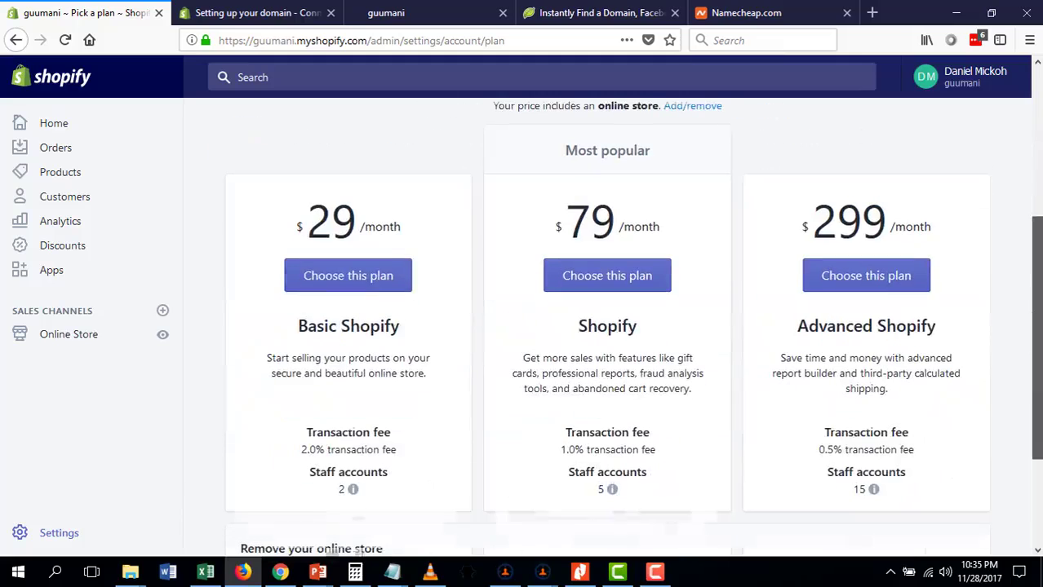
left_click(302, 276)
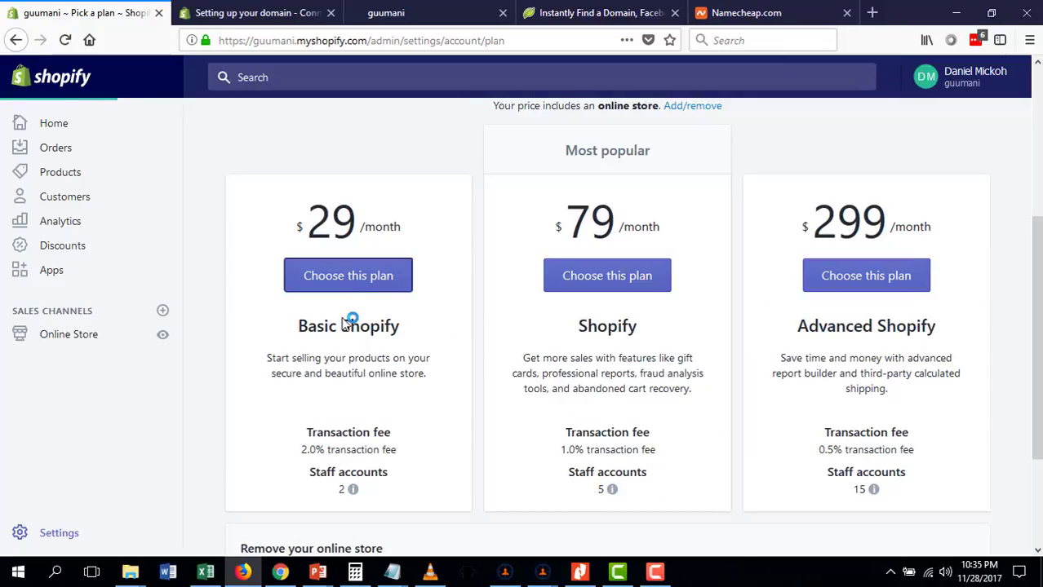
mouse_move(356, 490)
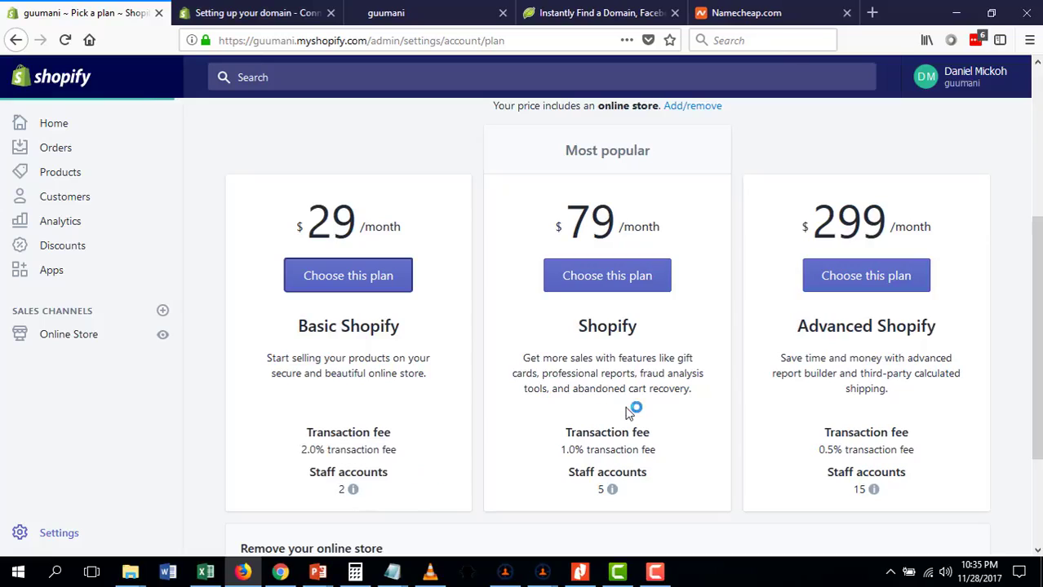
left_click(410, 277)
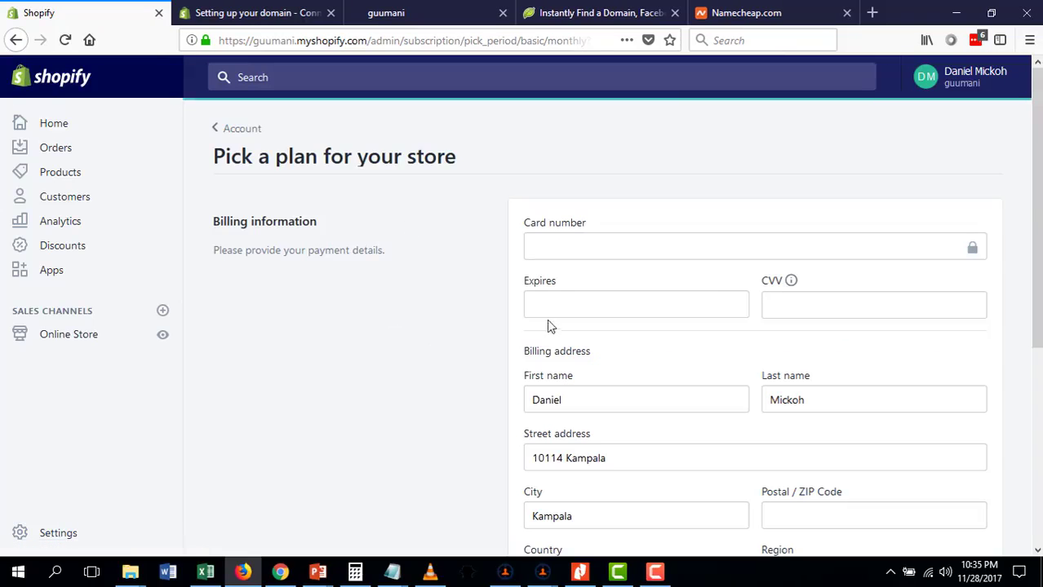
left_click(620, 249)
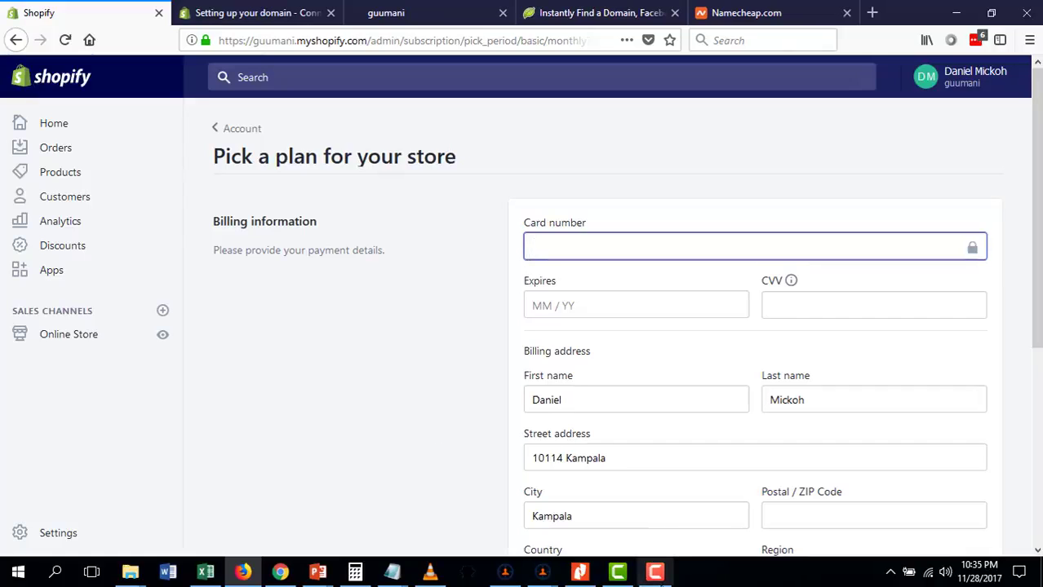
left_click(655, 571)
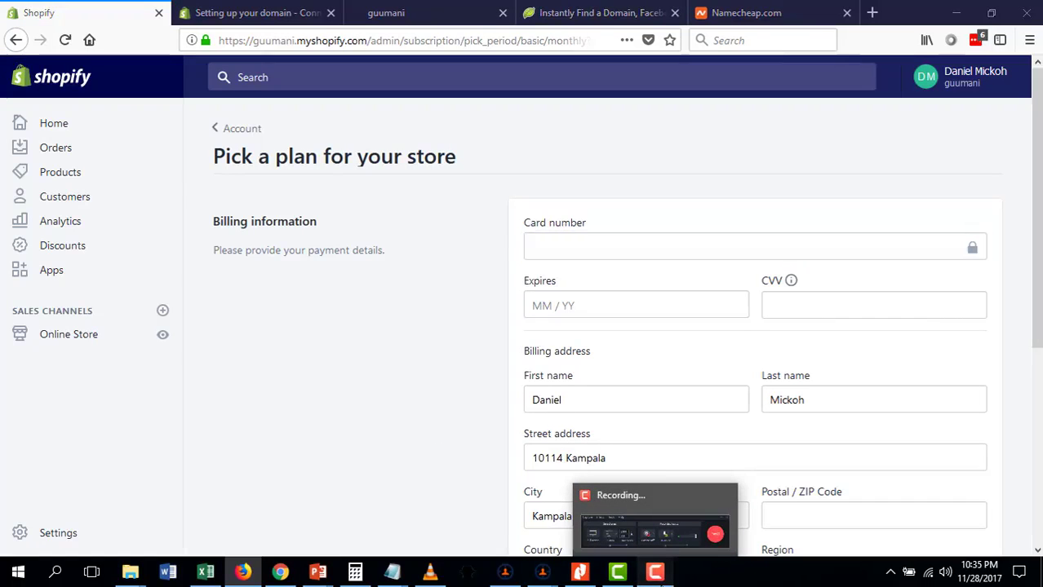
left_click(973, 507)
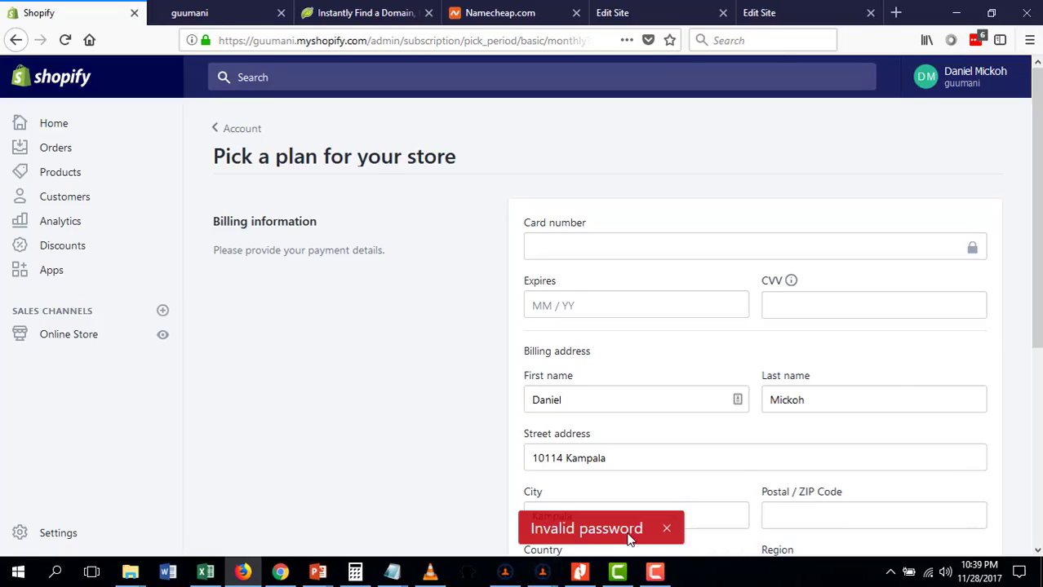
left_click(575, 249)
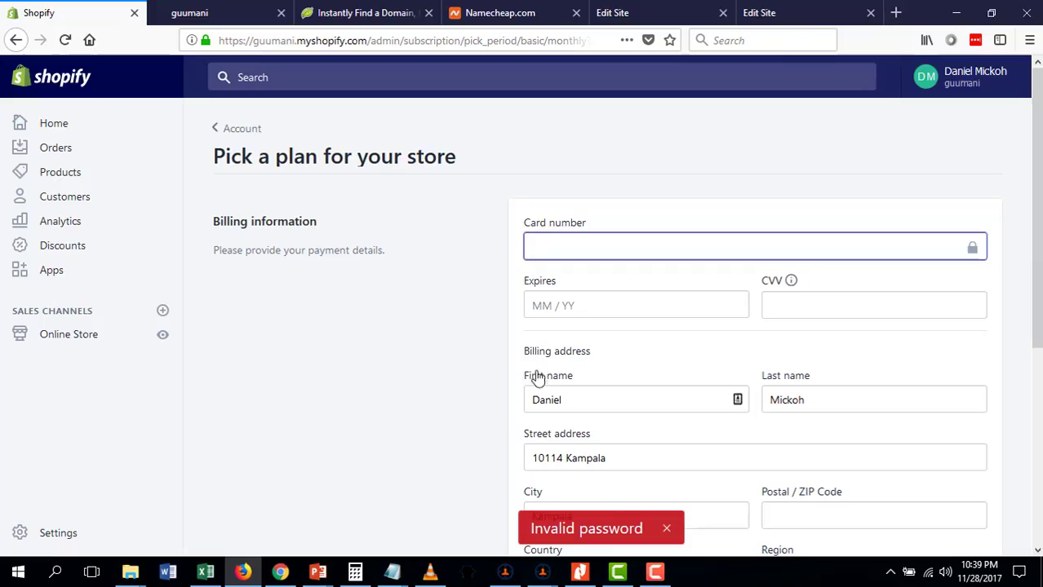
left_click_drag(1036, 197, 1017, 266)
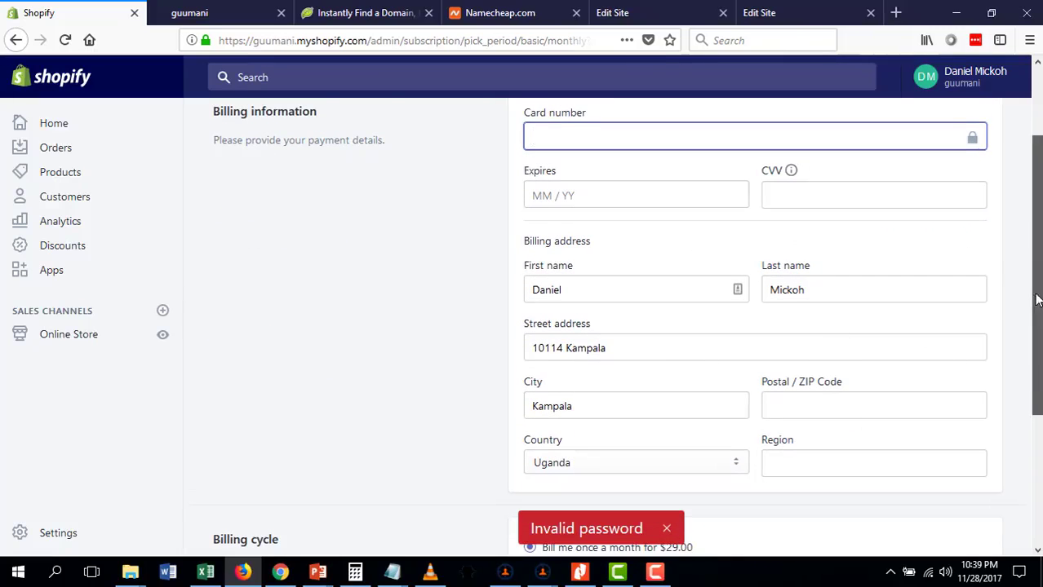
scroll(1036, 300, "up", 2)
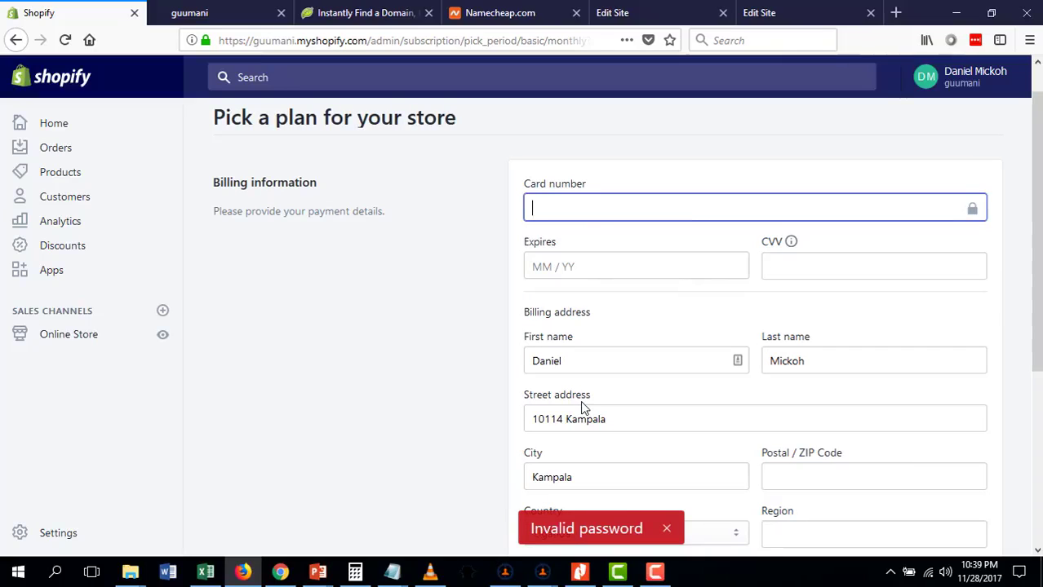
left_click(662, 530)
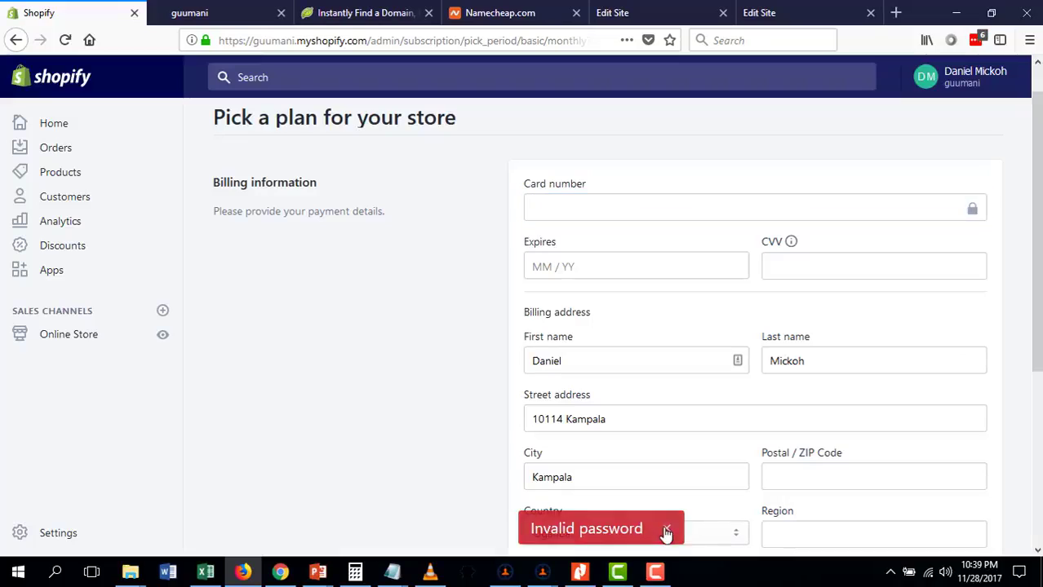
left_click(71, 341)
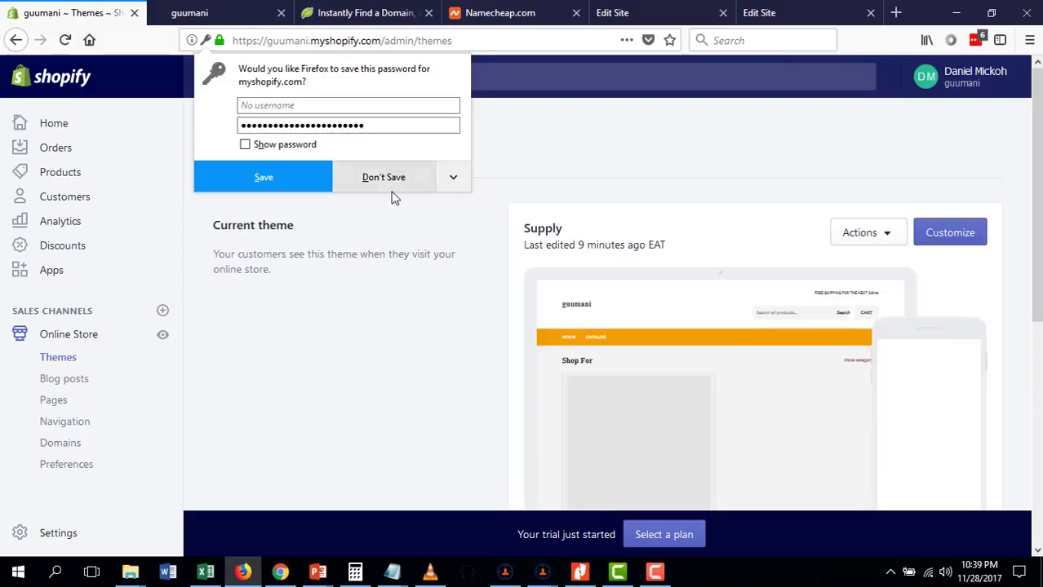
- Decline Firefox's password-save prompt and go to the store Settings page
left_click(387, 186)
scroll(668, 294, "down", 5)
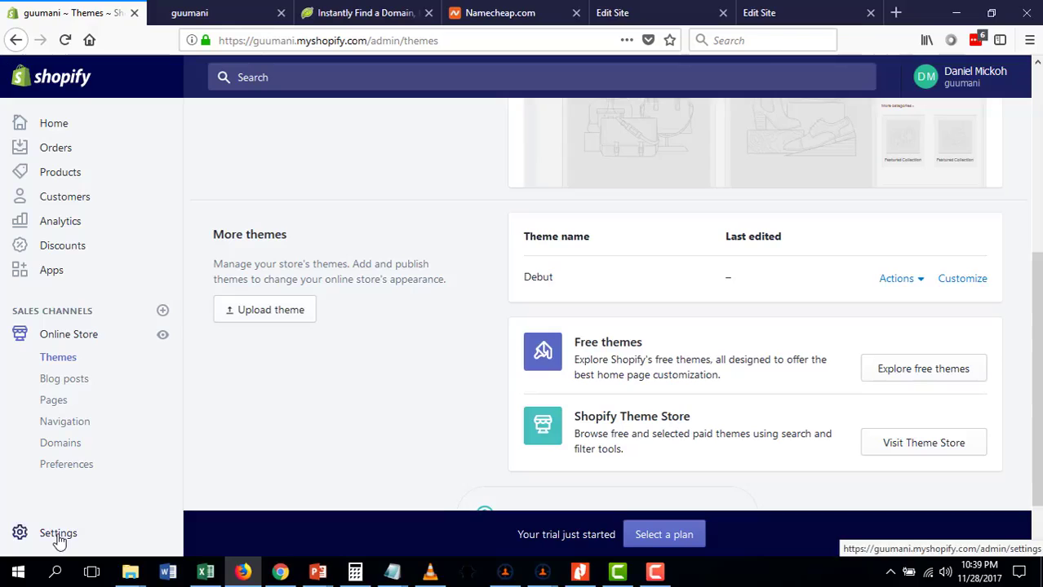
left_click(58, 537)
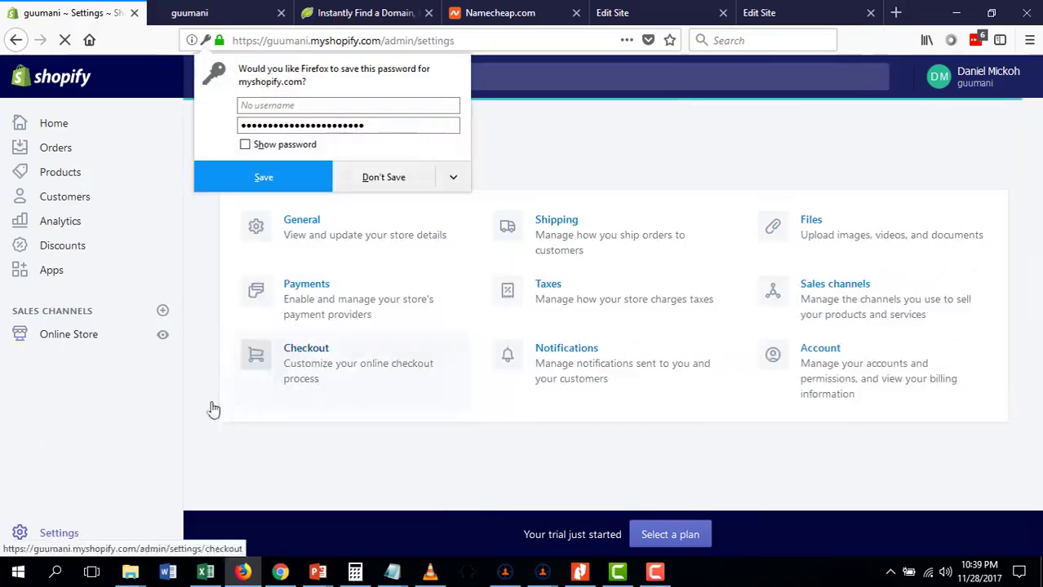
- Decline repeated Firefox password-save prompts while moving via Online Store back to Settings
left_click(384, 179)
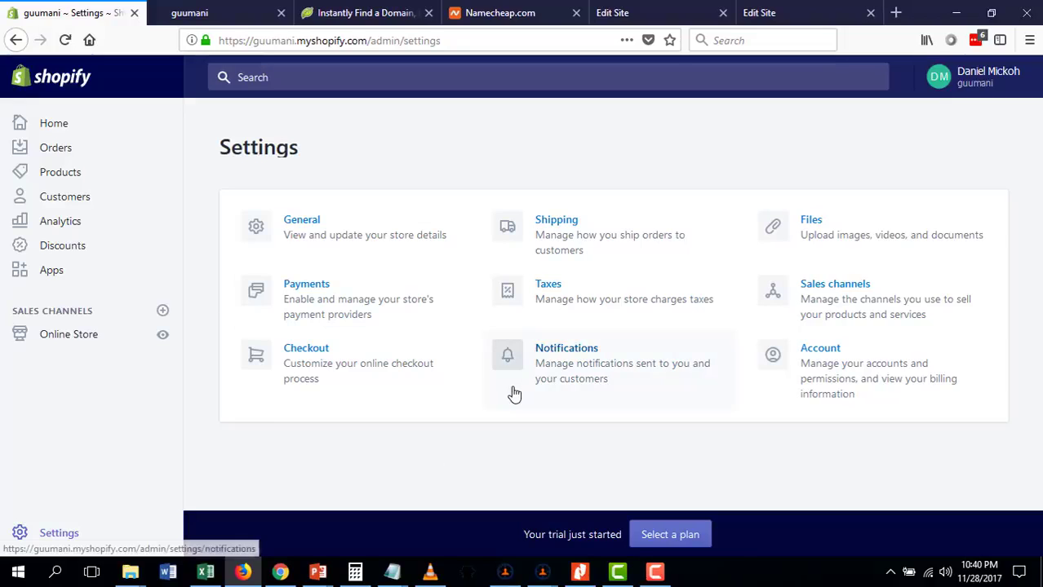
left_click(51, 342)
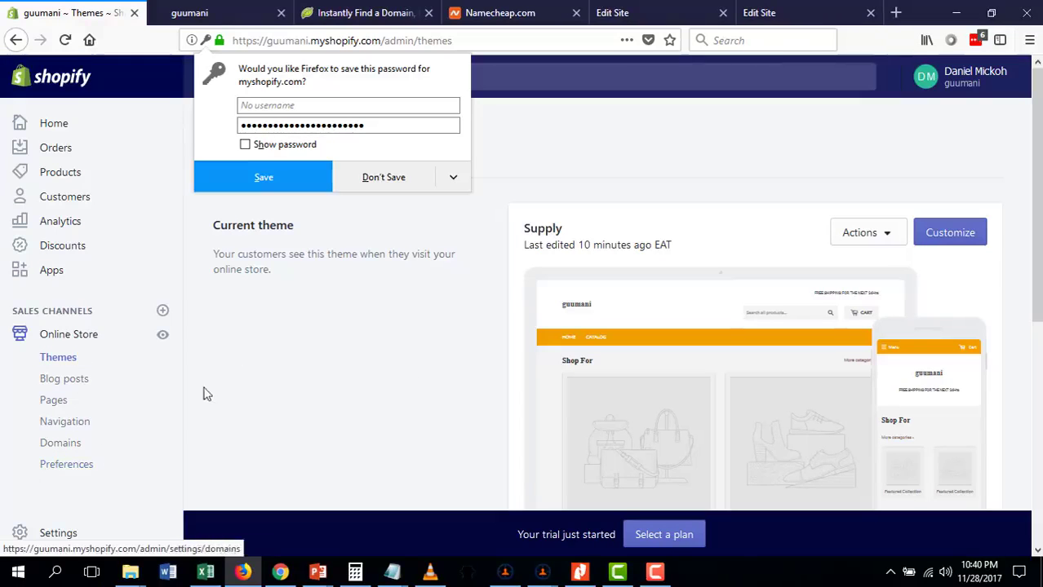
left_click(395, 174)
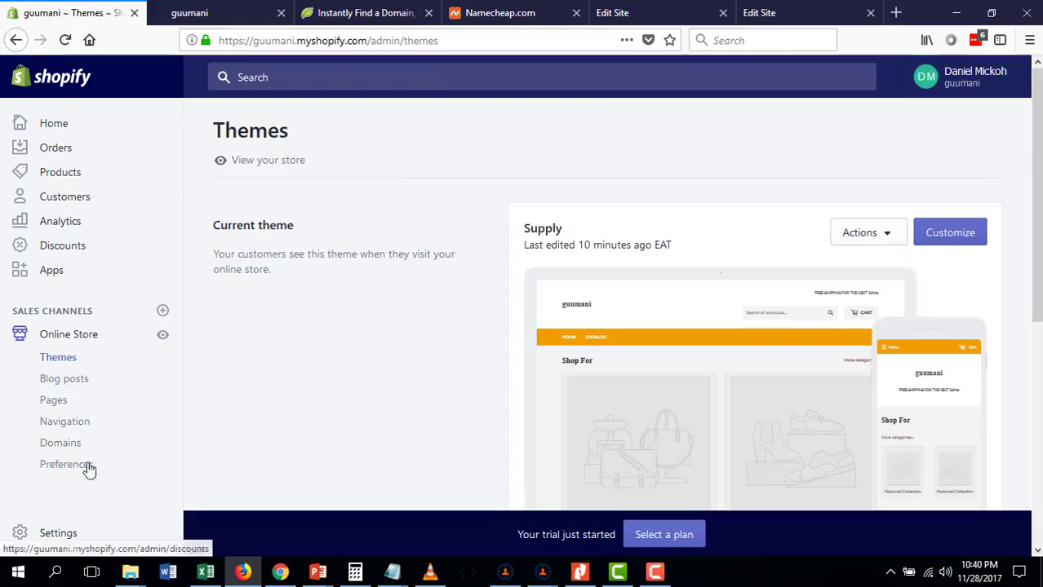
left_click(69, 542)
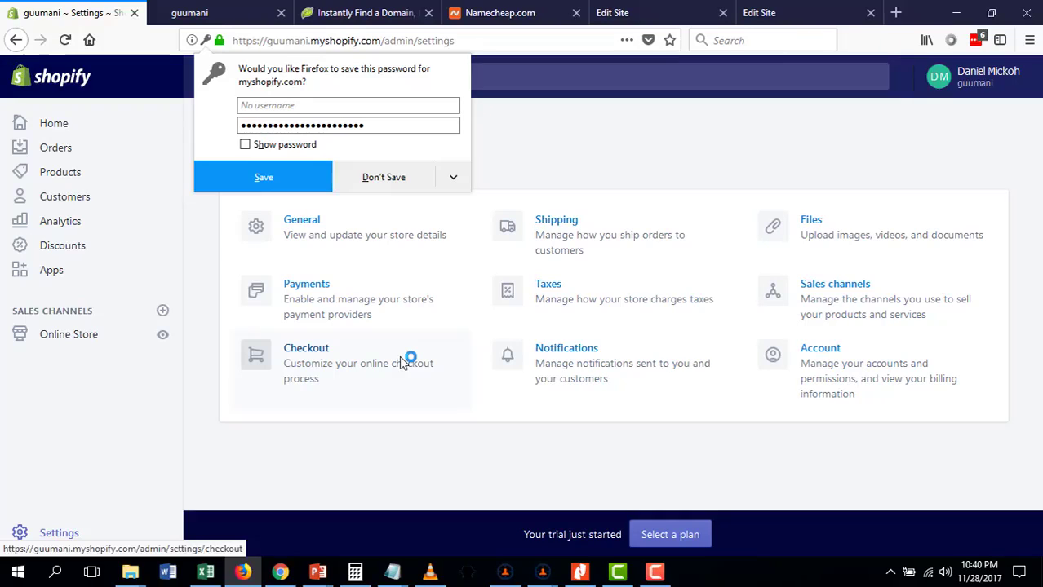
left_click(397, 176)
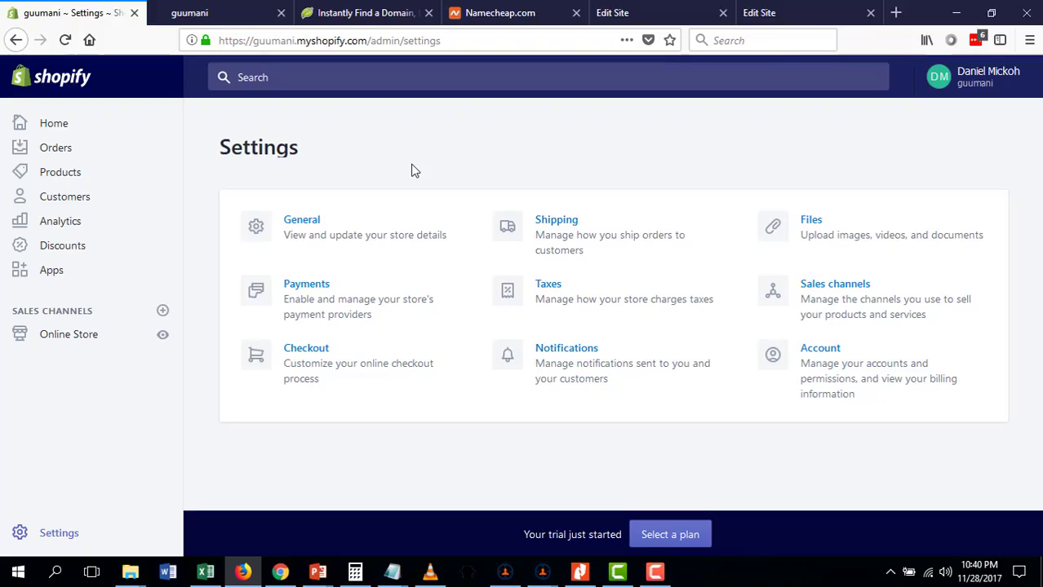
left_click(655, 571)
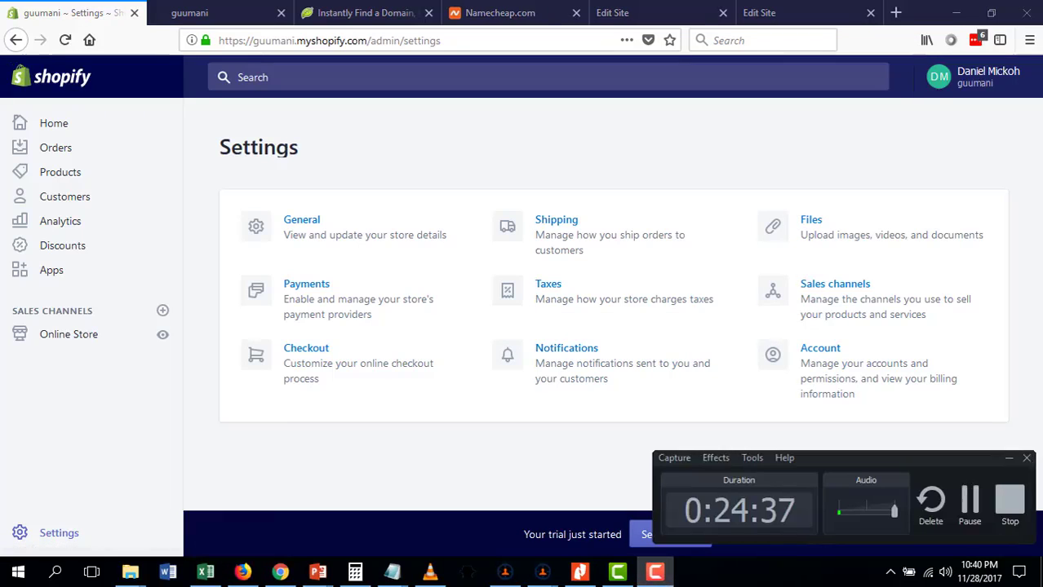